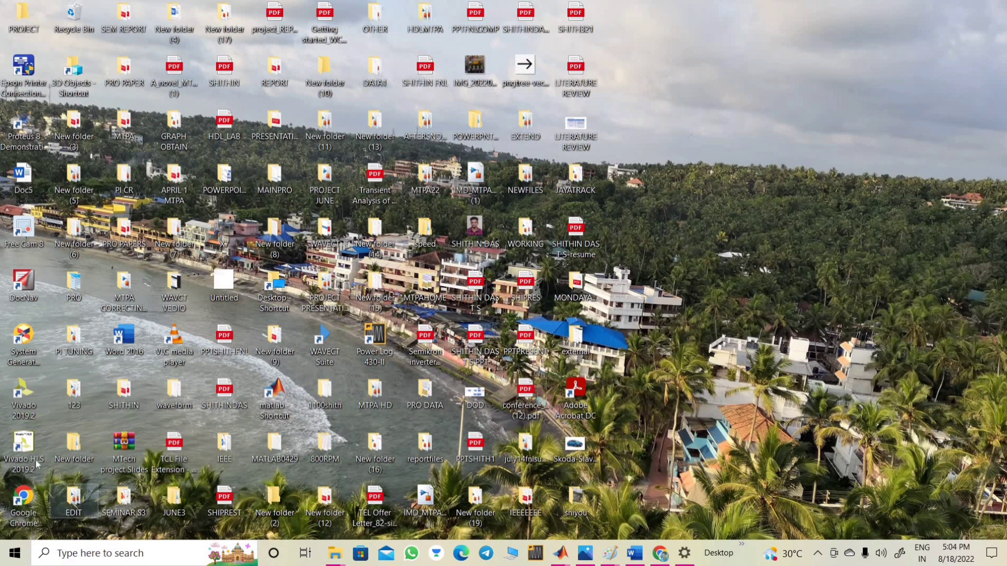
Step: Open Chrome with the personal profile in a maximized window and search Google for "overleaf"
double_click(31, 498)
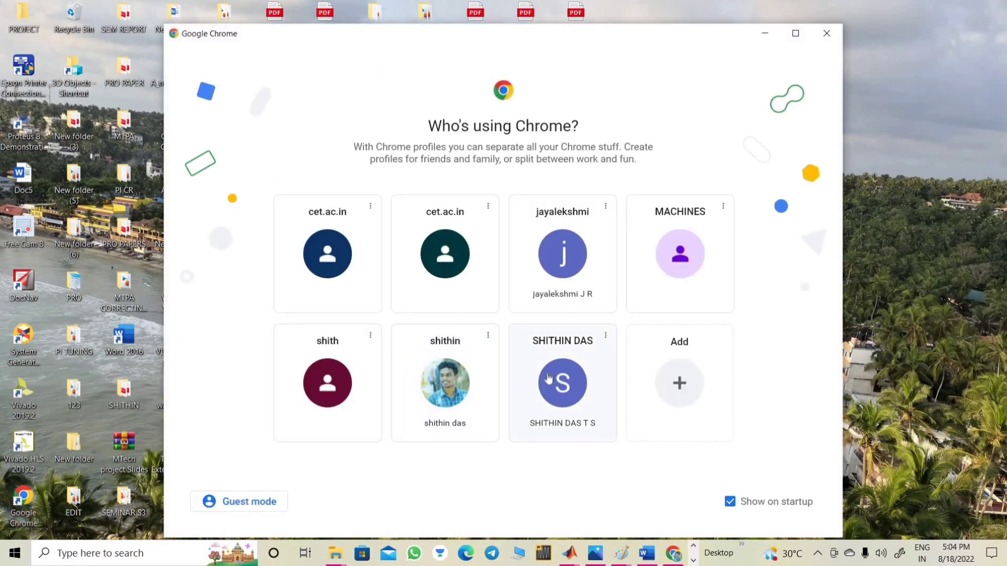
left_click(548, 378)
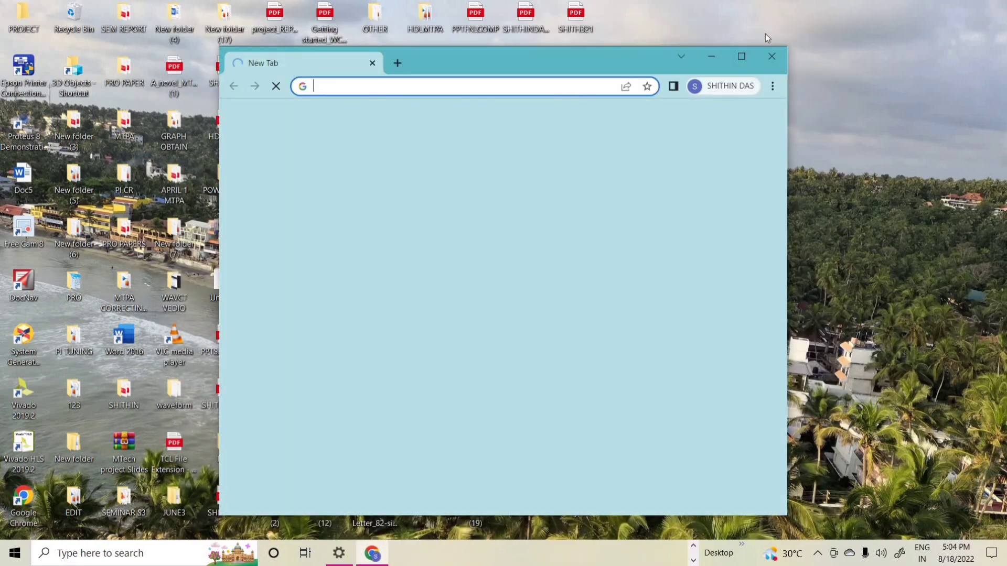
left_click(747, 58)
left_click(478, 259)
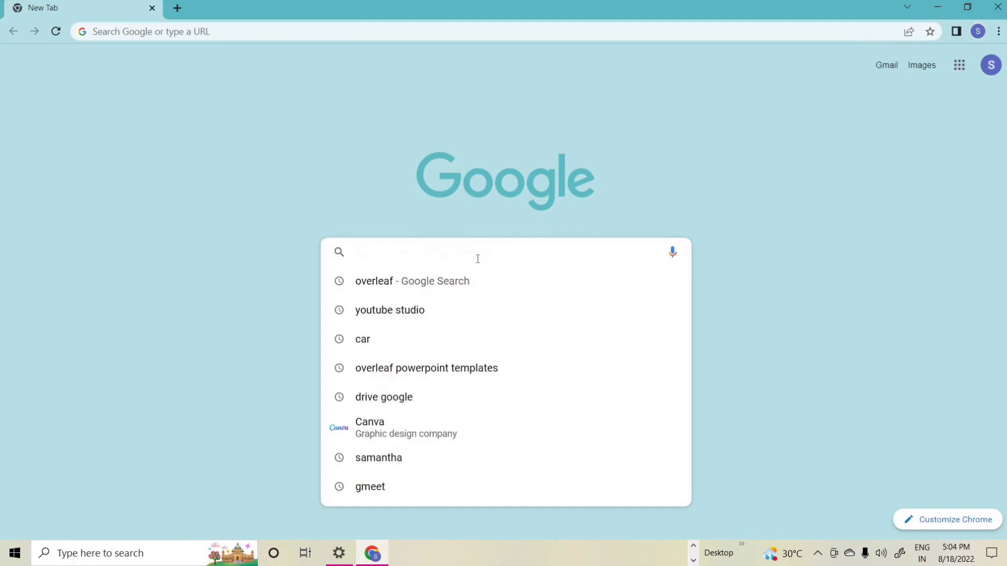
type("overleaf")
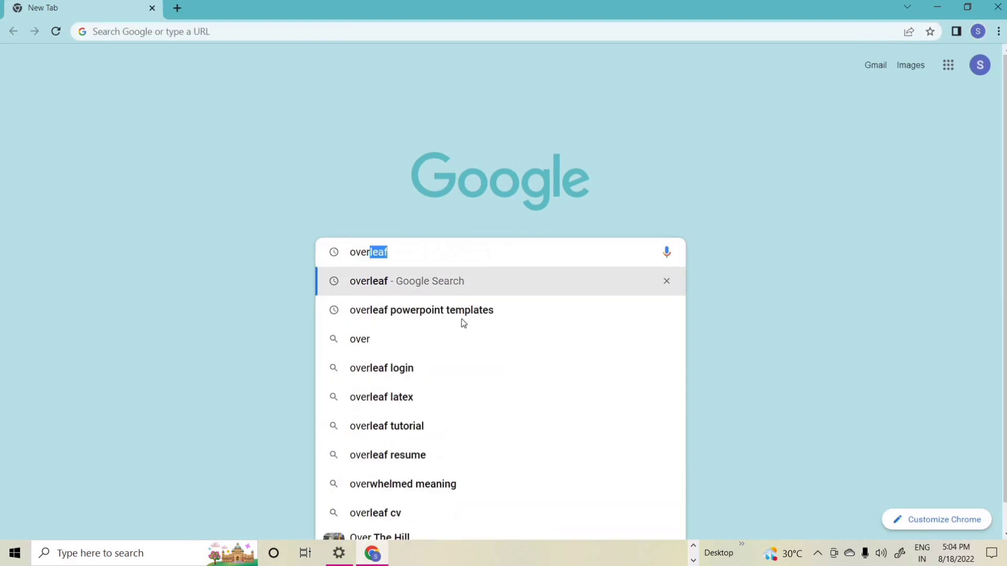
left_click(410, 284)
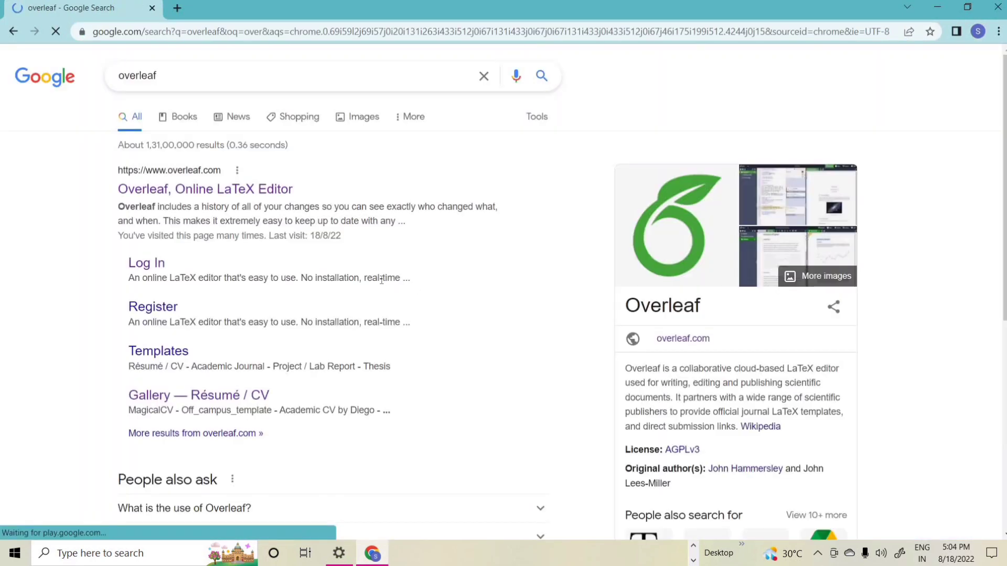
Step: Log in to Overleaf with Google and open the Presentation template gallery for a new project
left_click(152, 267)
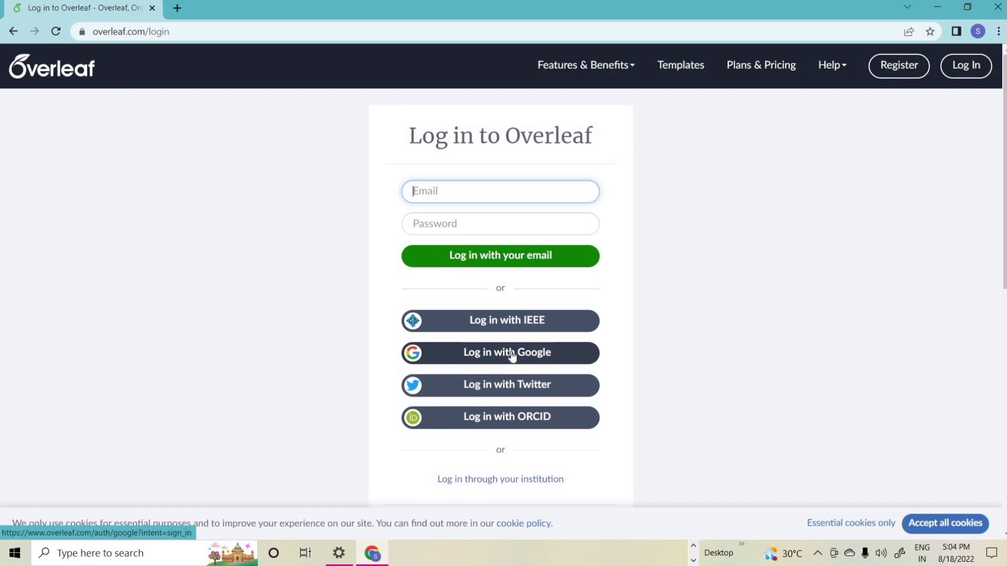
left_click(513, 356)
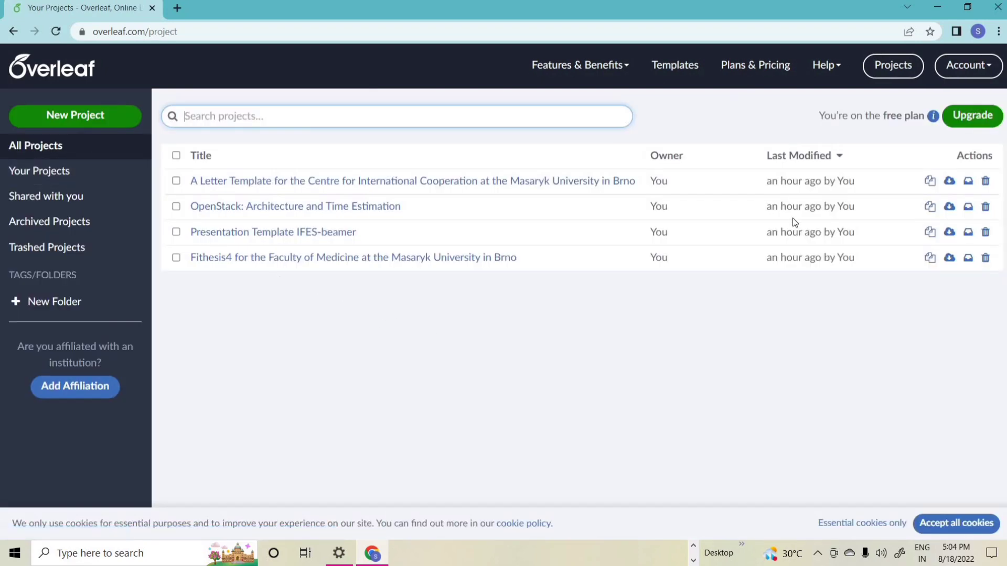
left_click(94, 117)
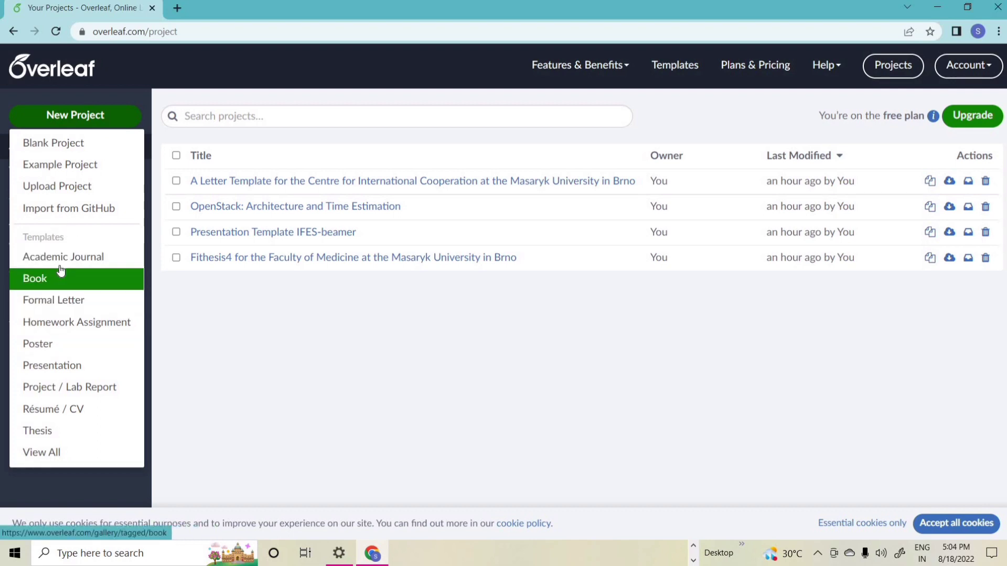
left_click(69, 370)
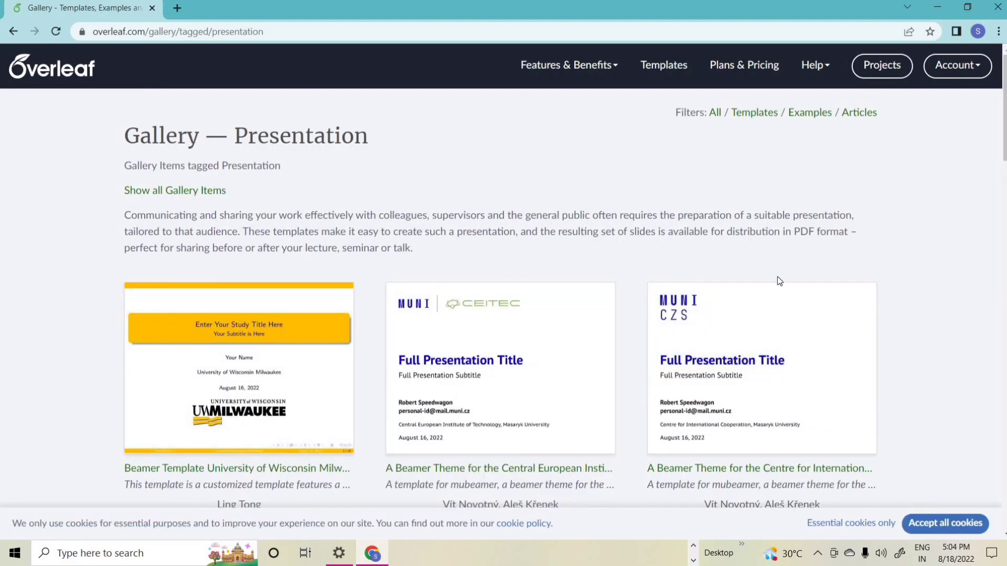
Step: Browse the presentation gallery and open Beamer Template University of Wisconsin Milwaukee as a template
scroll(777, 281, "down", 7)
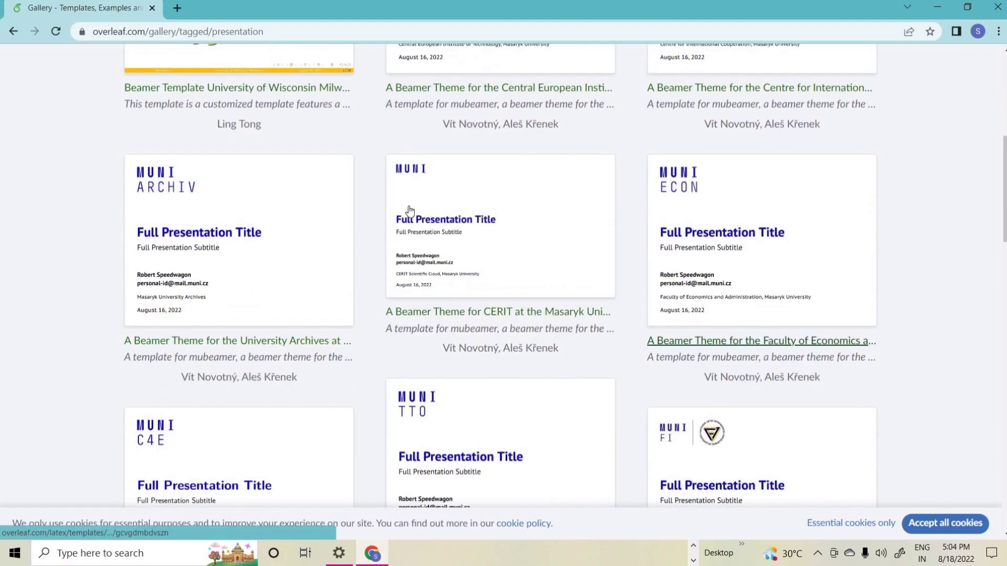
scroll(652, 124, "up", 3)
scroll(771, 264, "down", 2)
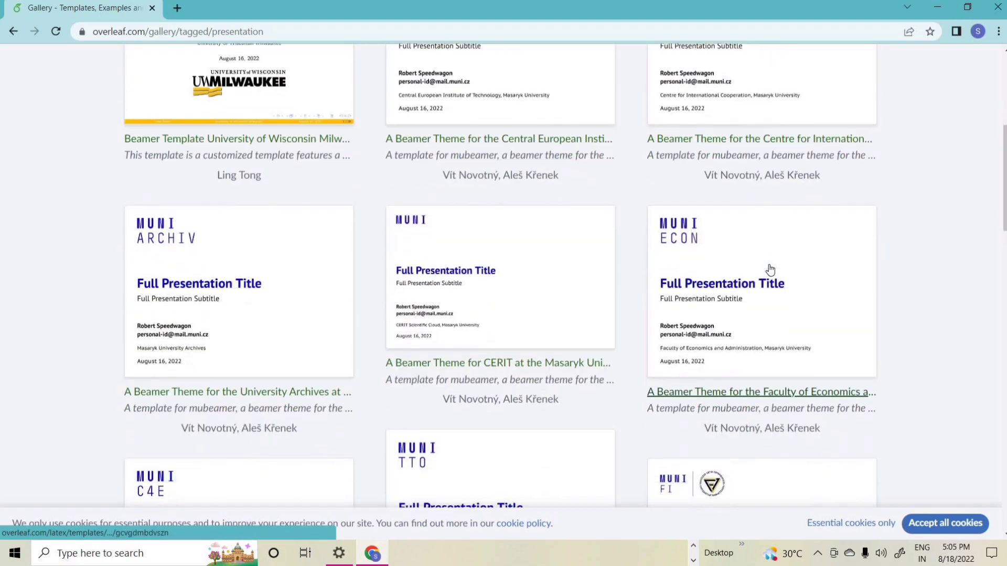
scroll(440, 336, "down", 4)
scroll(272, 170, "up", 6)
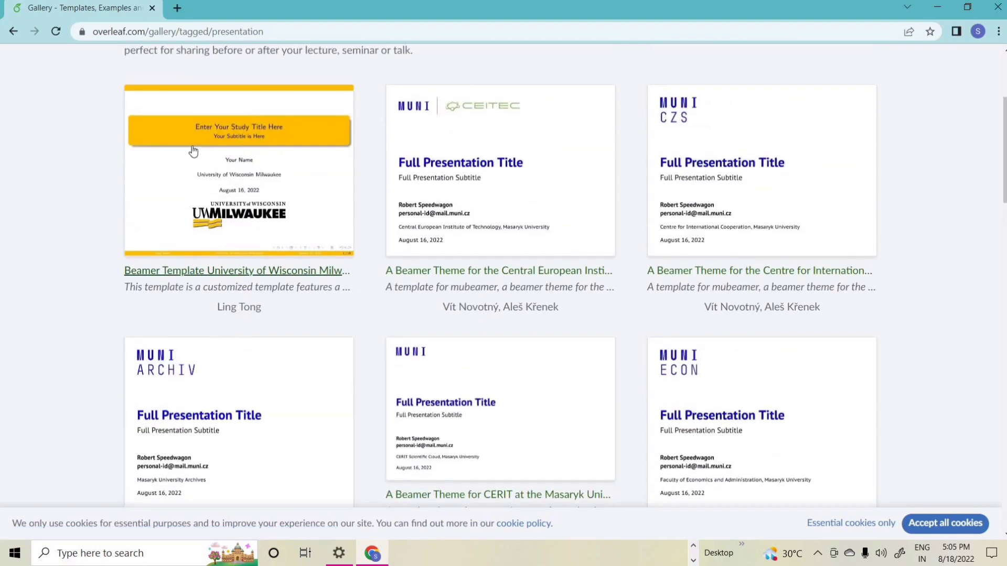
left_click(237, 272)
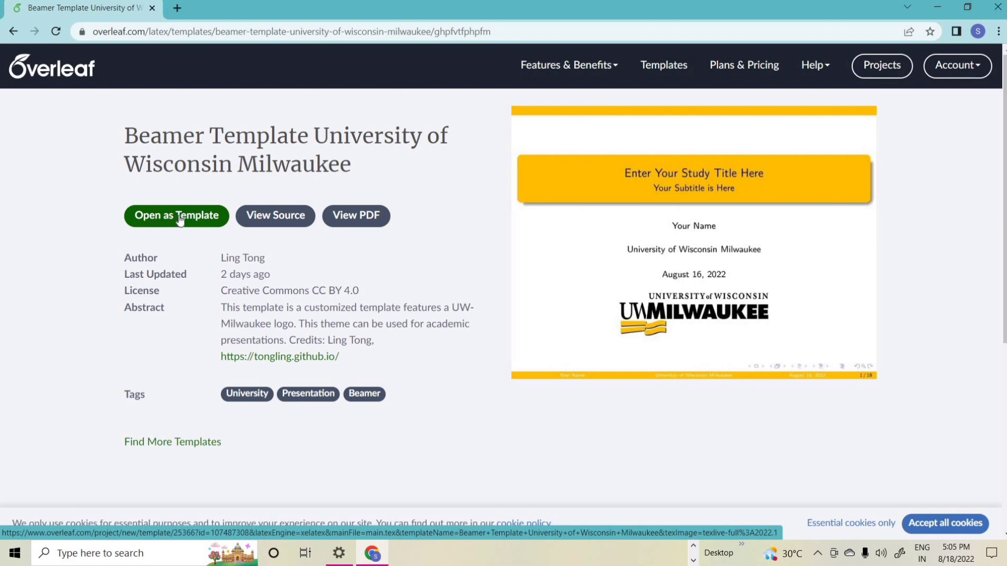
left_click(180, 219)
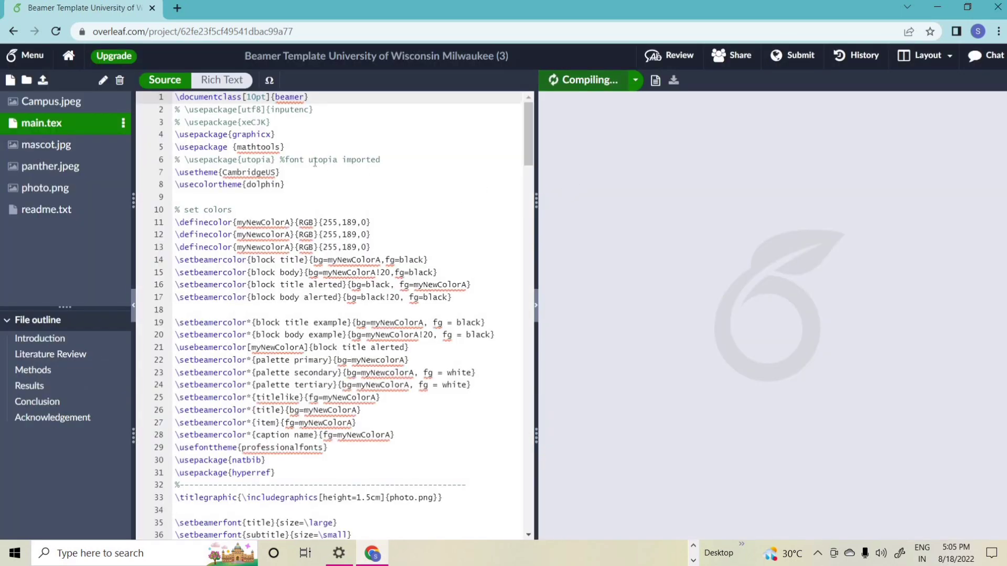
left_click_drag(396, 142, 249, 462)
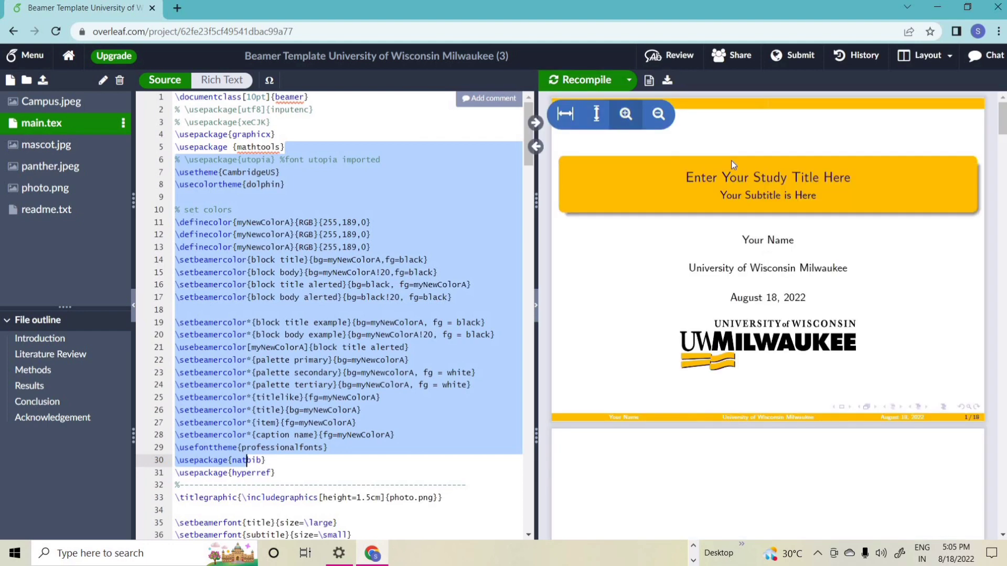
scroll(800, 265, "down", 10)
scroll(801, 267, "up", 5)
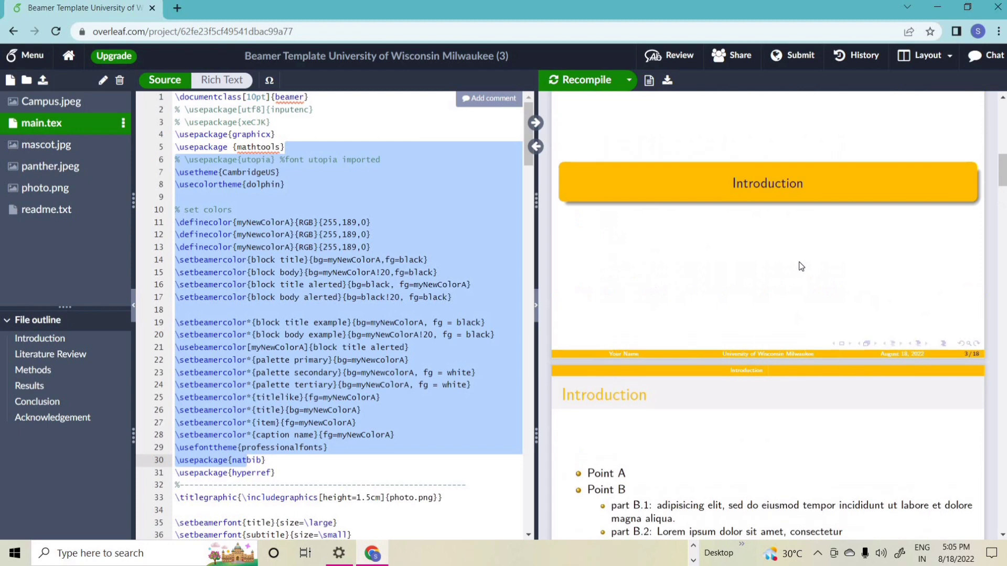
scroll(801, 267, "up", 5)
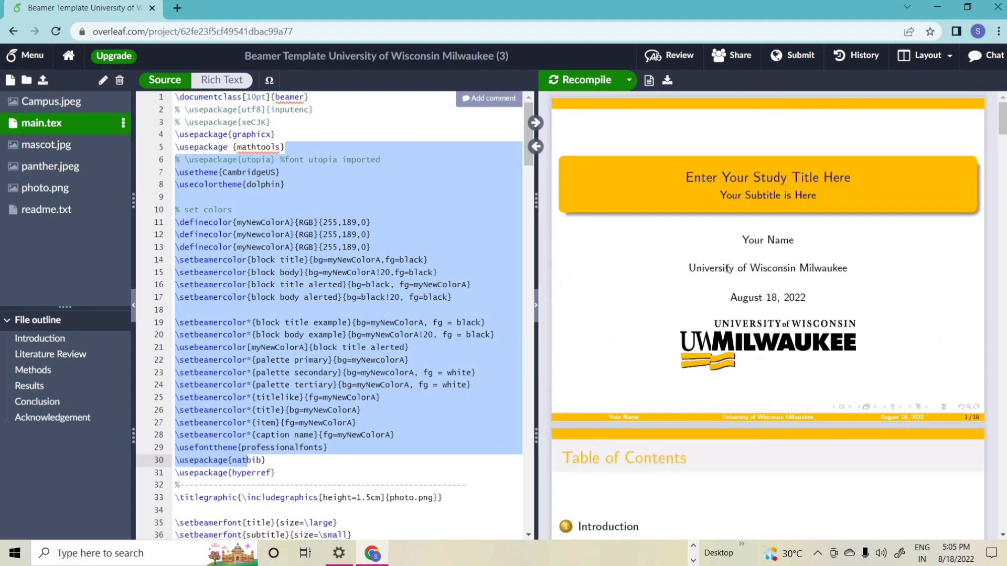
Step: Locate the institute line in main.tex from the title slide, change its text to "University of india" and recompile
double_click(727, 268)
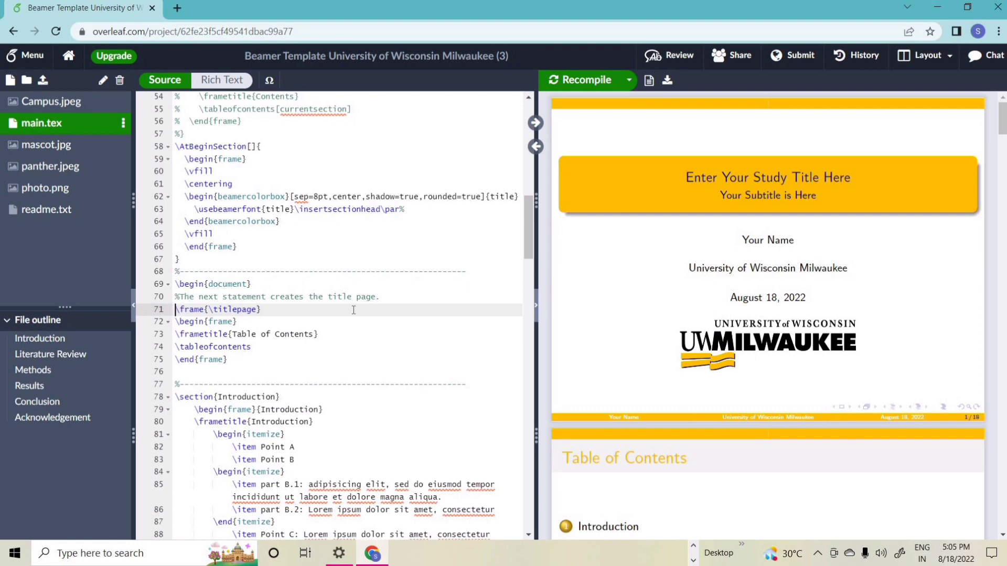
scroll(324, 320, "up", 5)
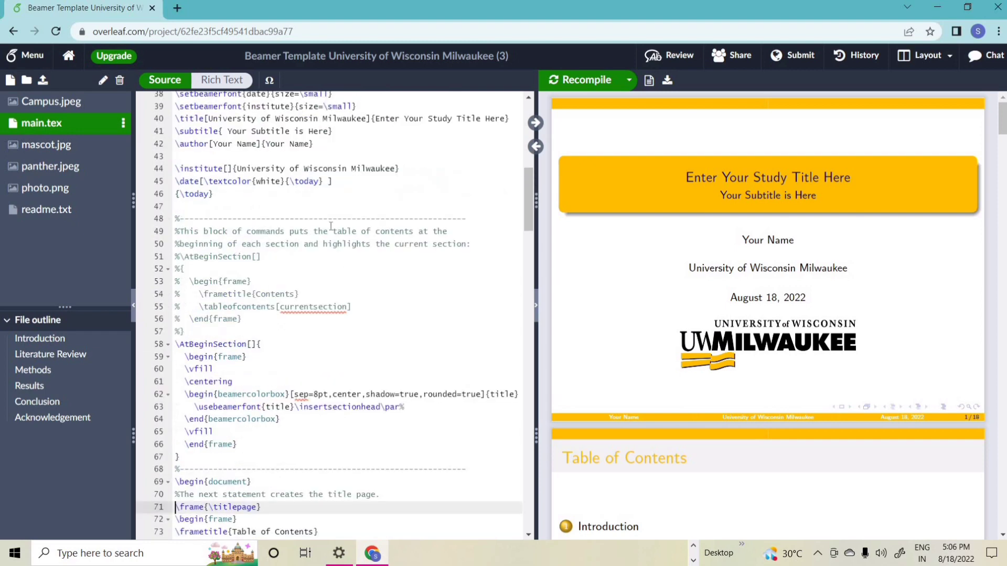
scroll(338, 203, "up", 1)
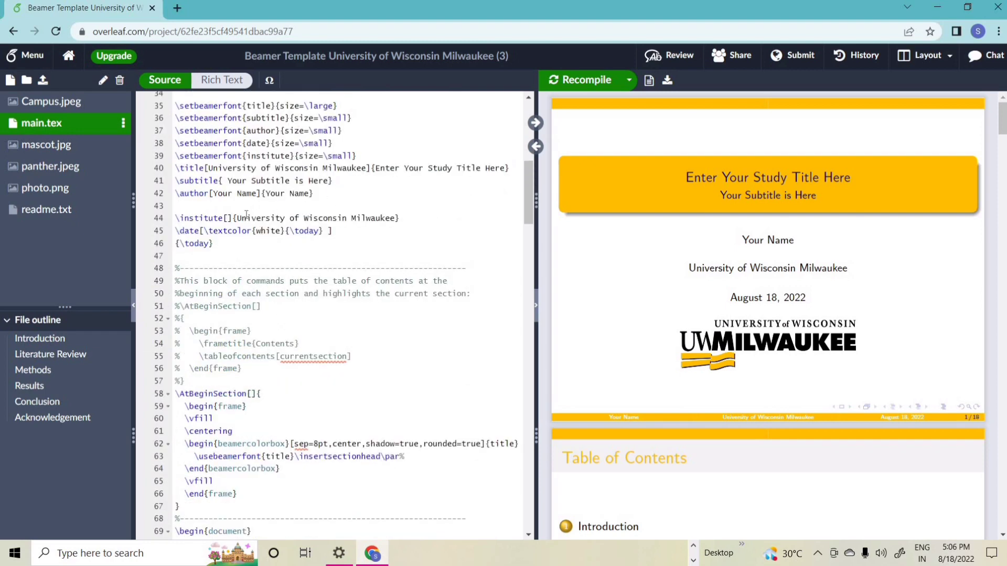
left_click(394, 218)
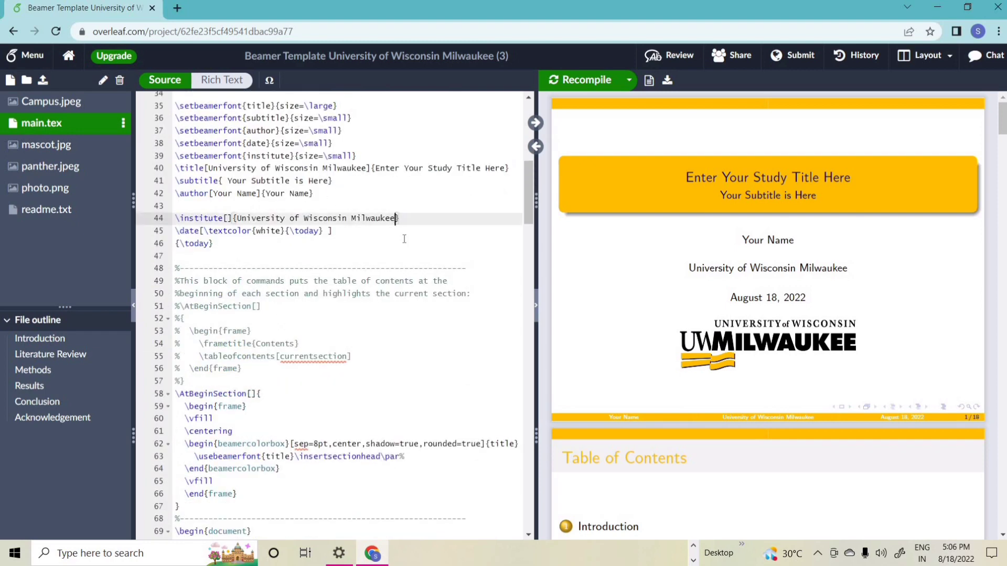
key("BackSpace")
key("BackSpace")
key("BackSpace")
key("BackSpace")
key("BackSpace")
key("BackSpace")
key("BackSpace")
key("BackSpace")
key("BackSpace")
key("BackSpace")
key("BackSpace")
key("BackSpace")
key("BackSpace")
key("BackSpace")
key("BackSpace")
key("BackSpace")
key("BackSpace")
key("BackSpace")
key("BackSpace")
type("india")
left_click(585, 81)
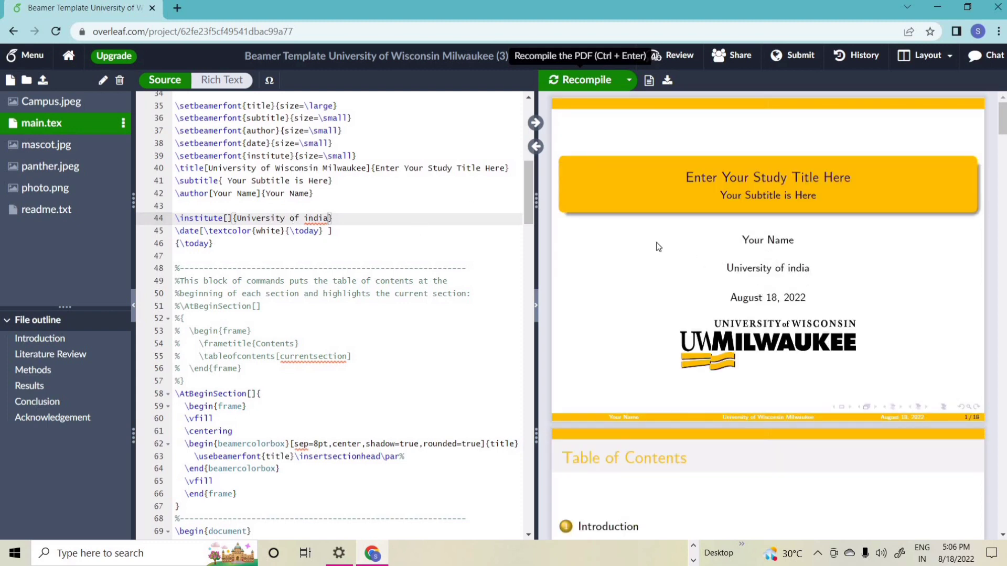
Step: Replace the "Your Name" text in the author command's braces with "TECHNOTRACKS" and recompile the PDF
left_click(310, 194)
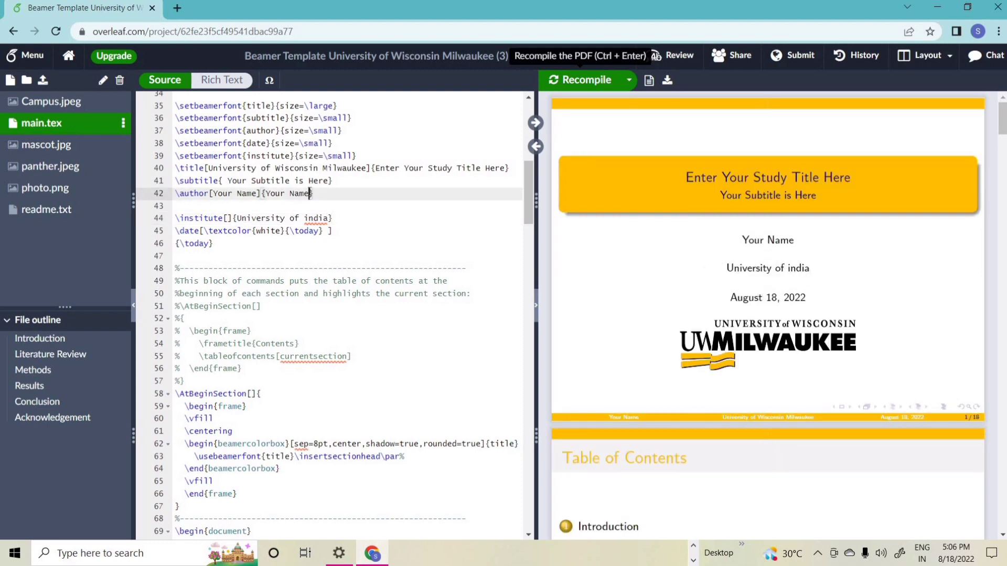
key("BackSpace")
key("BackSpace")
key("BackSpace")
key("BackSpace")
key("BackSpace")
key("BackSpace")
key("BackSpace")
key("BackSpace")
key("BackSpace")
type("TECHNOTRACKS")
left_click(606, 81)
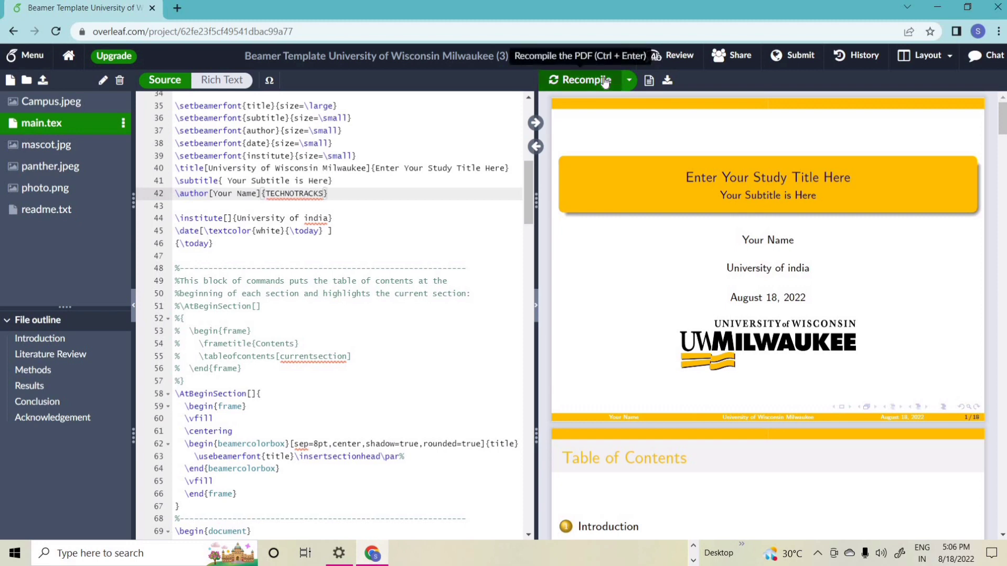
left_click(605, 81)
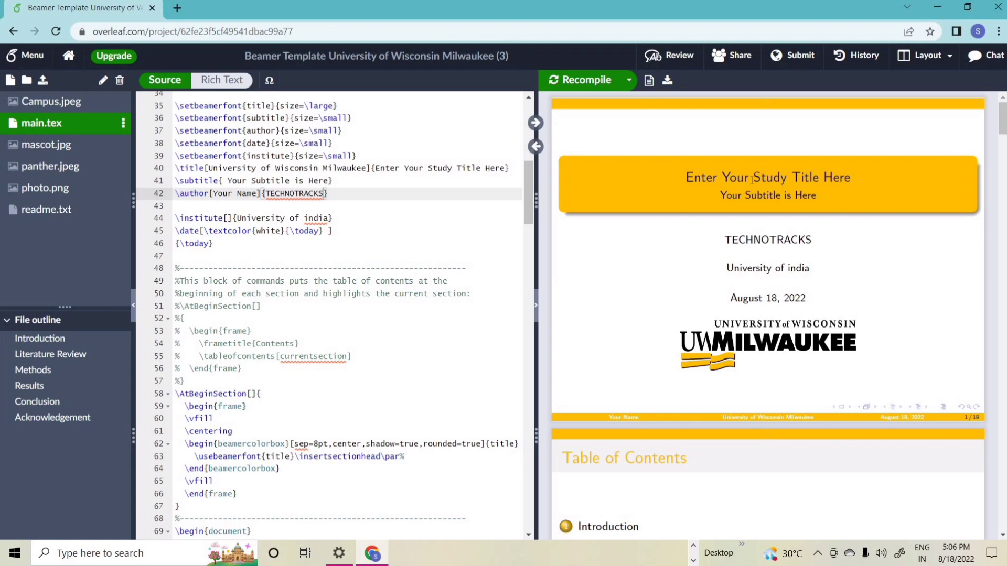
Step: Replace the placeholder study title in the title command's braces with "YOUTUBE" and recompile the PDF
scroll(437, 256, "up", 3)
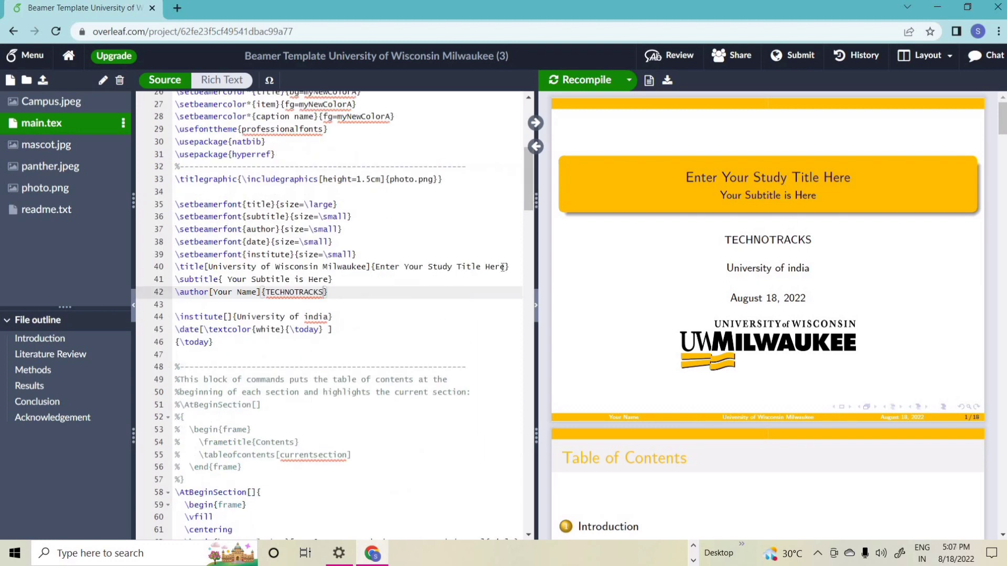
scroll(480, 310, "up", 3)
scroll(427, 229, "down", 3)
left_click(506, 268)
key("BackSpace")
key("BackSpace")
key("BackSpace")
key("BackSpace")
key("BackSpace")
key("BackSpace")
key("BackSpace")
key("BackSpace")
key("BackSpace")
key("BackSpace")
key("BackSpace")
key("BackSpace")
key("BackSpace")
key("BackSpace")
key("BackSpace")
key("BackSpace")
key("BackSpace")
key("BackSpace")
key("BackSpace")
key("BackSpace")
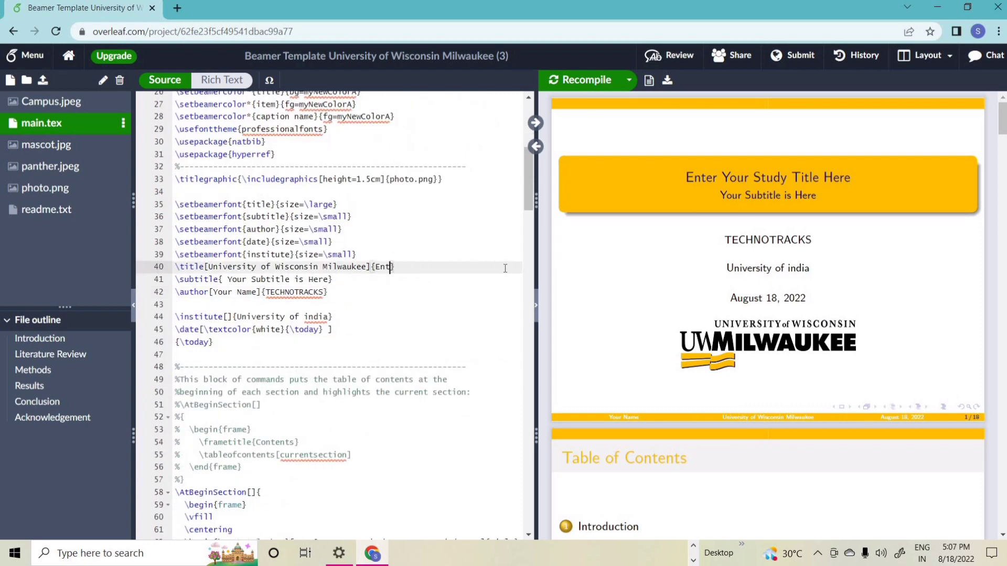
type("YOUTUBE")
left_click(599, 83)
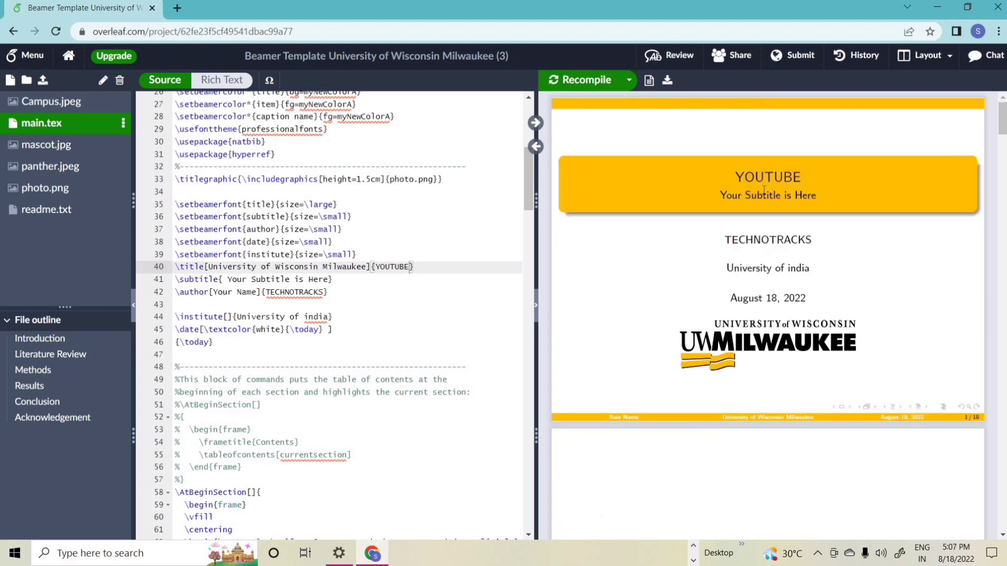
Step: Delete the whole subtitle command from main.tex and recompile the PDF
left_click(329, 283)
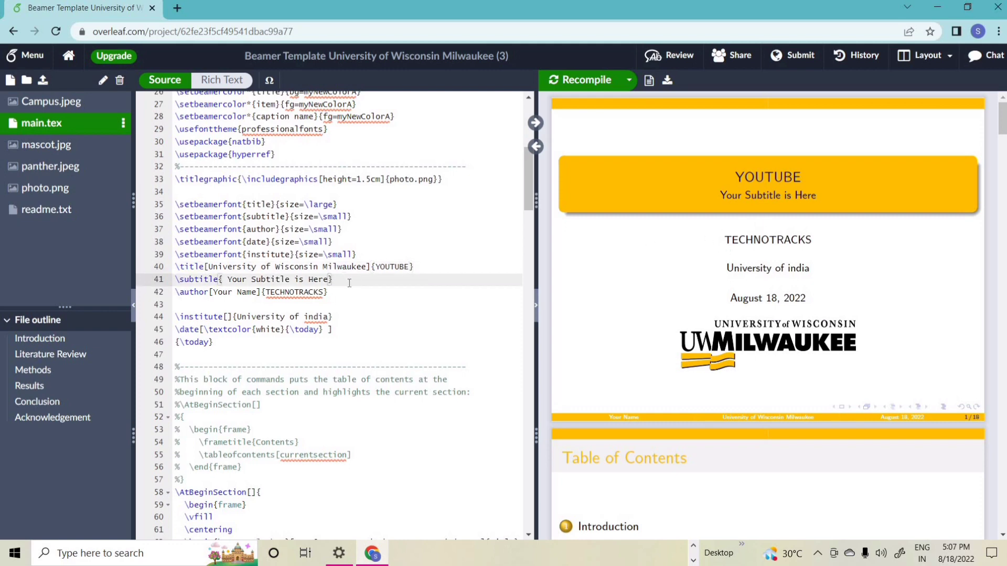
left_click_drag(349, 283, 176, 279)
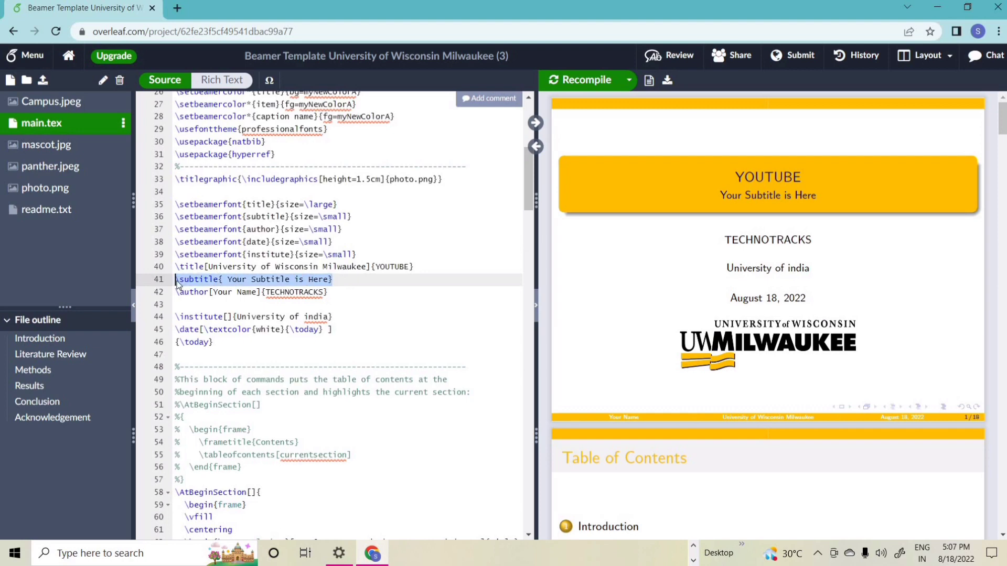
key("BackSpace")
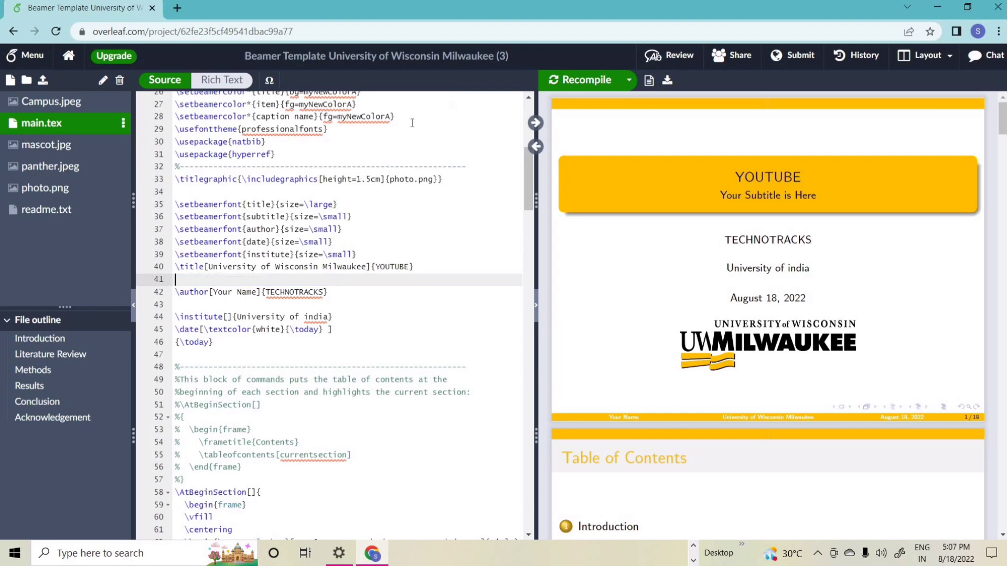
left_click(587, 79)
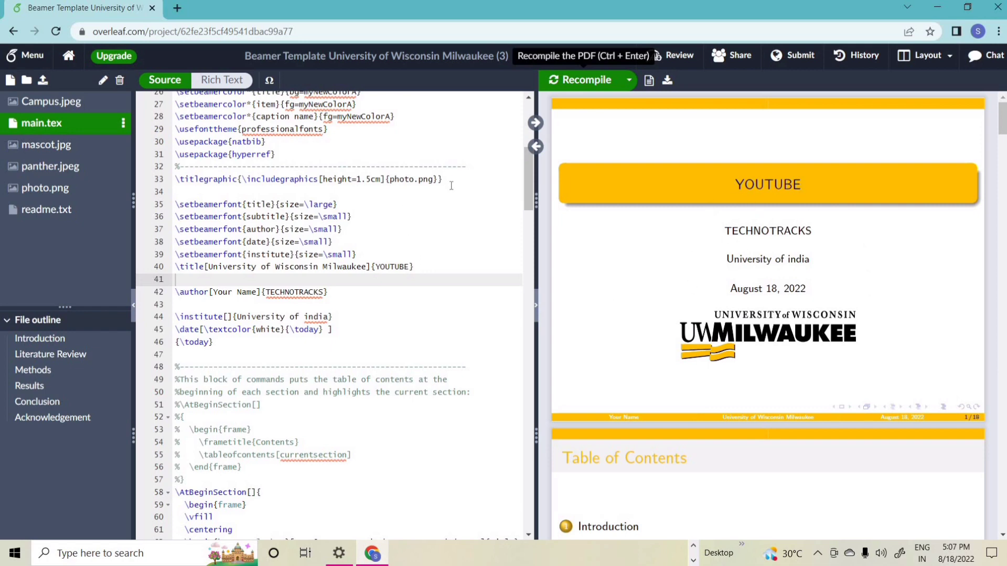
Step: Delete the titlegraphic line that inserts photo.png from main.tex and recompile the PDF
left_click_drag(451, 186, 175, 179)
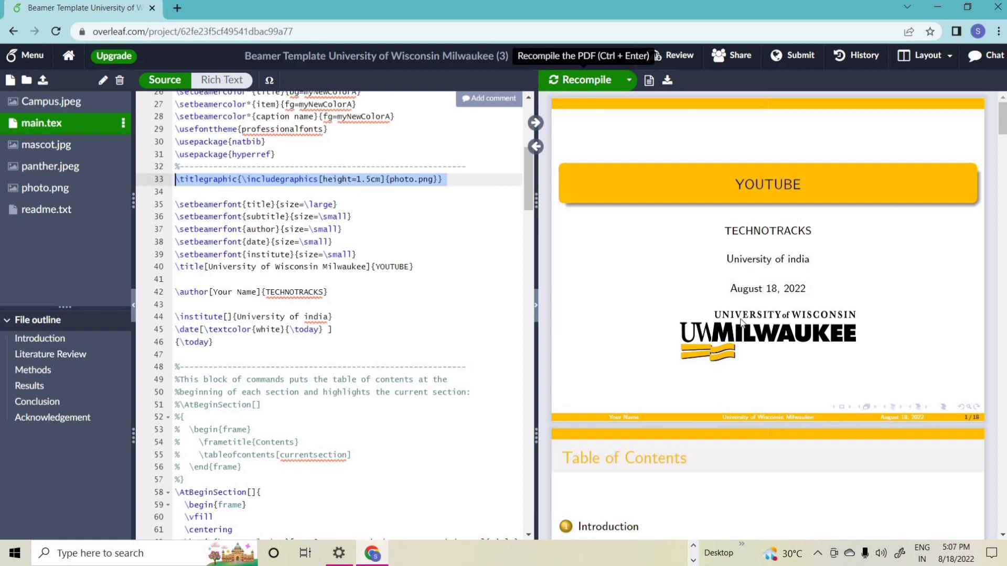
key("Right")
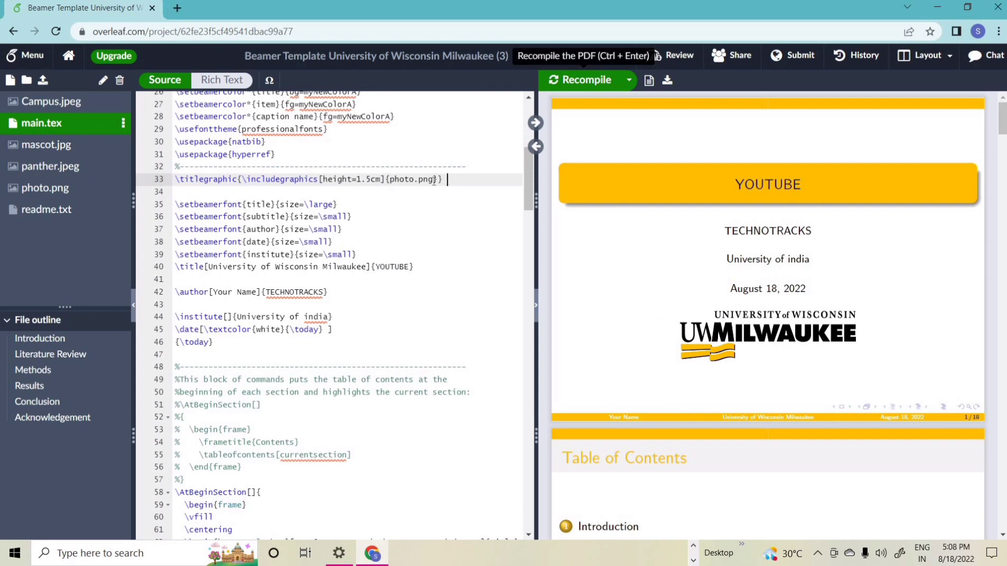
left_click_drag(446, 180, 190, 181)
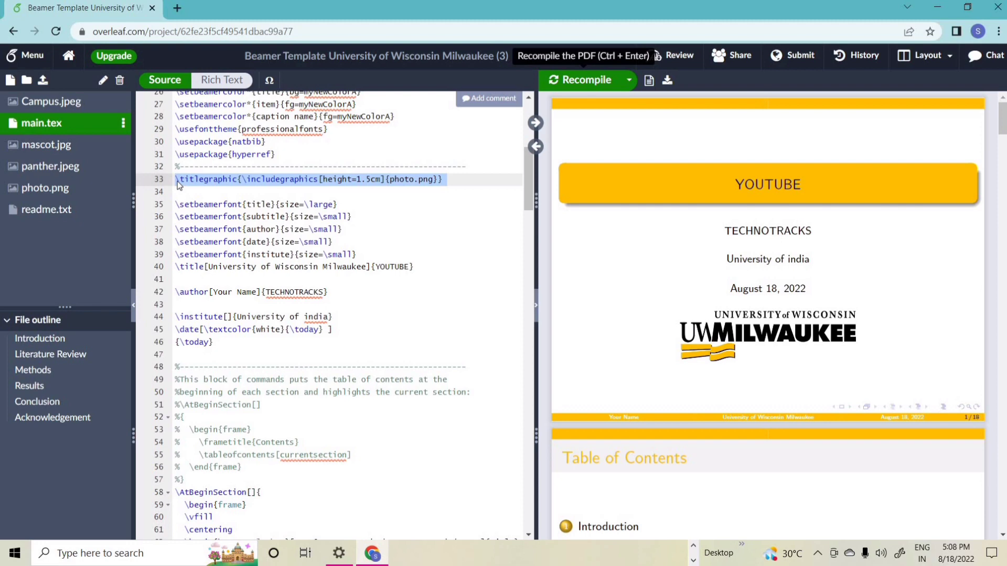
key("BackSpace")
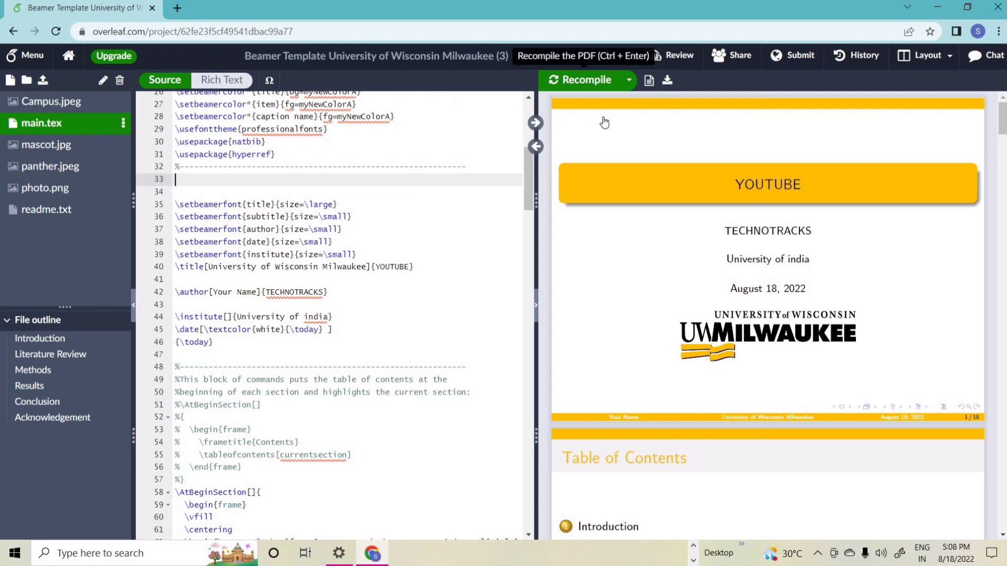
left_click(584, 80)
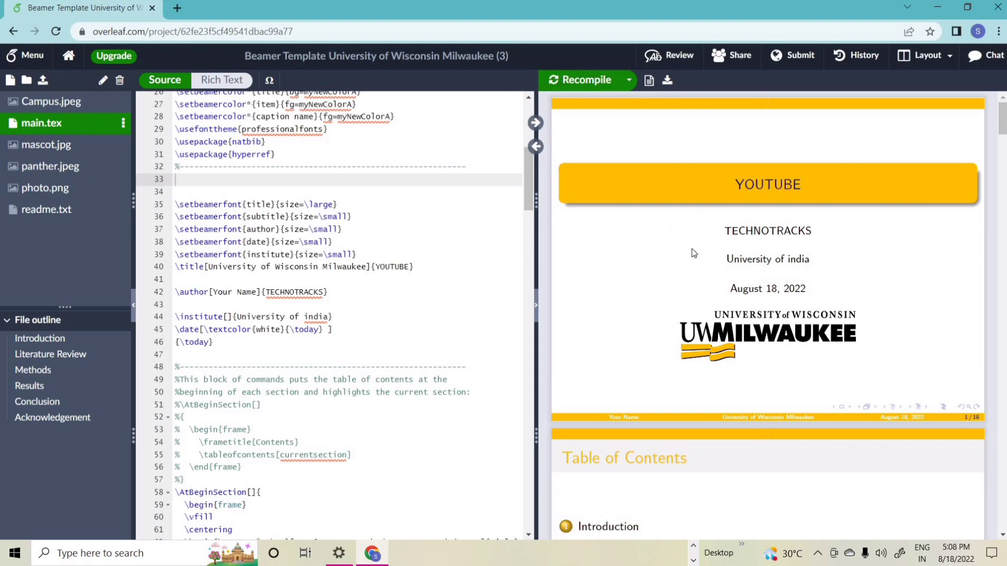
scroll(779, 245, "down", 1)
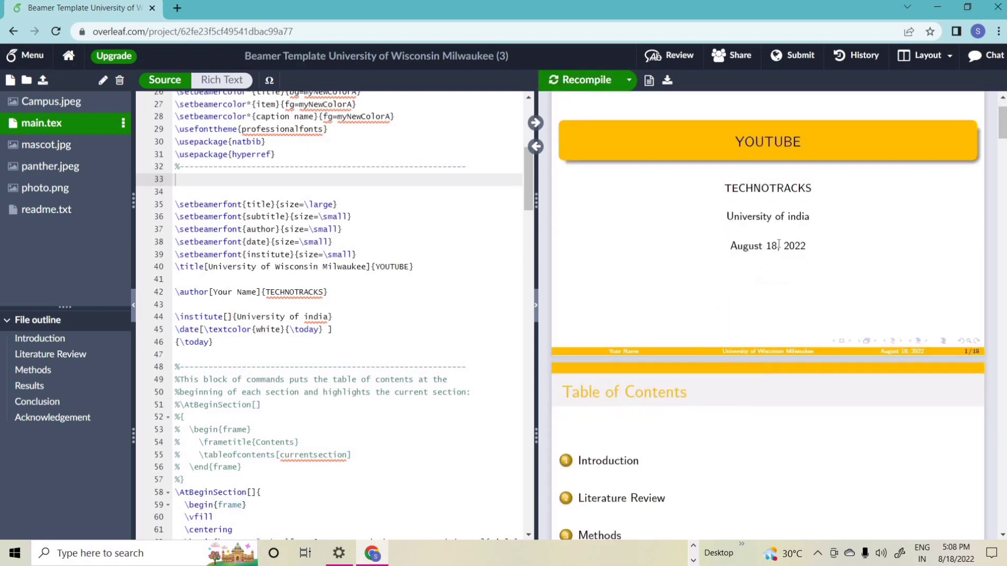
Step: Examine the Table of Contents and Introduction slides in the PDF and locate the contents frame in main.tex
scroll(779, 245, "down", 5)
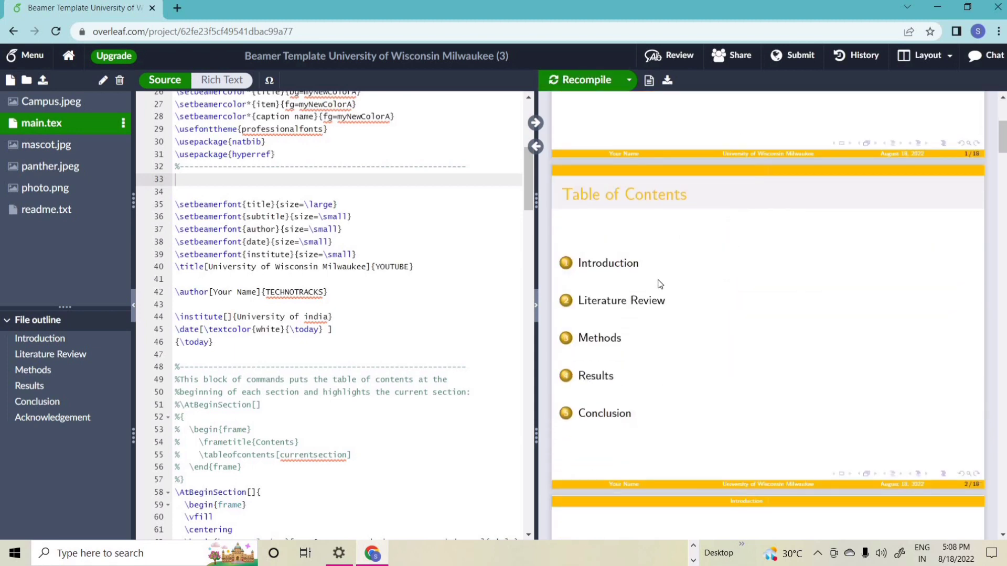
scroll(577, 262, "down", 2)
scroll(592, 229, "up", 4)
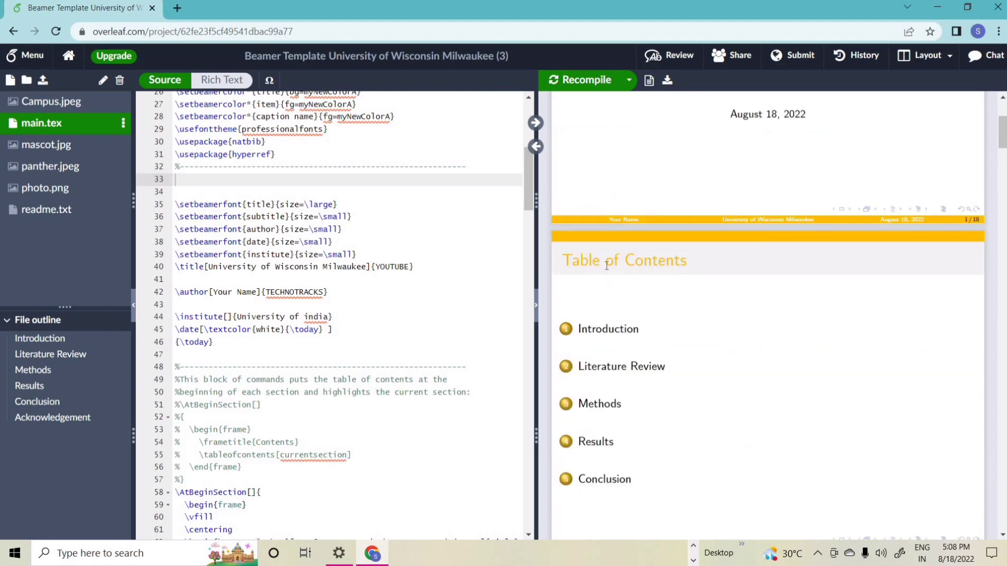
triple_click(607, 265)
scroll(613, 221, "down", 3)
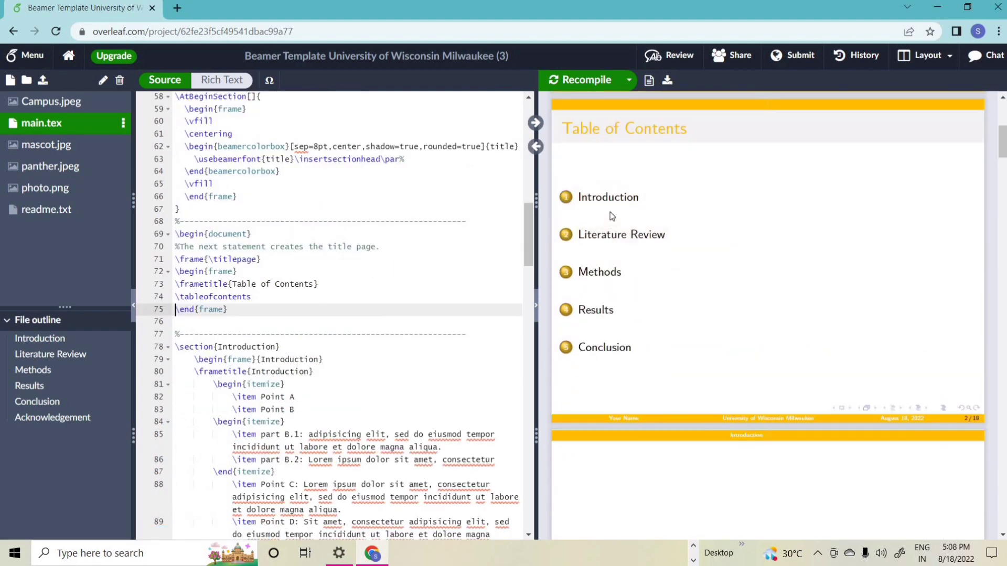
scroll(656, 257, "down", 3)
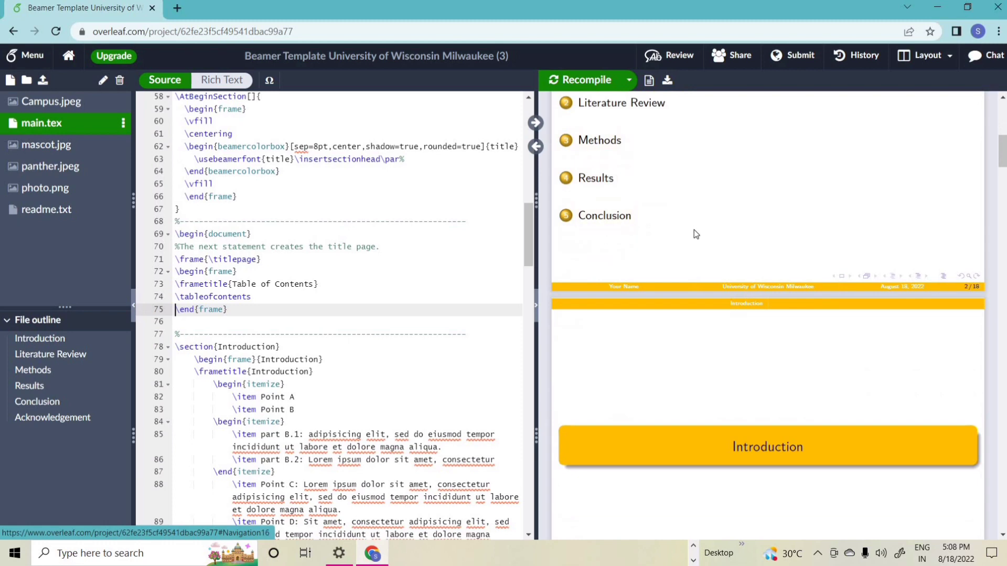
scroll(676, 252, "down", 4)
scroll(625, 288, "up", 6)
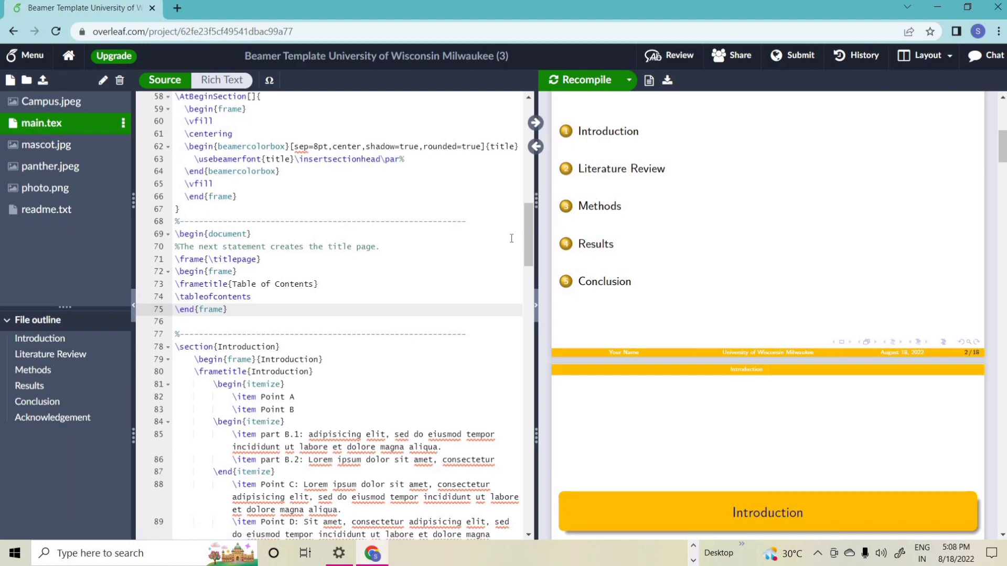
scroll(652, 285, "down", 10)
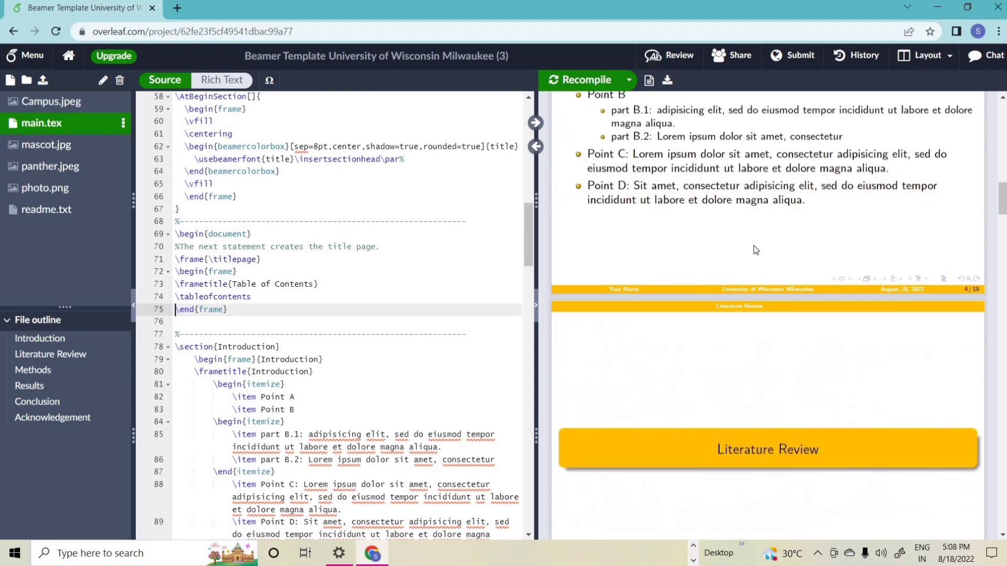
scroll(756, 249, "up", 4)
Step: Add a section command titled "VECHICLE" after the Introduction frame in main.tex and recompile the PDF
triple_click(801, 401)
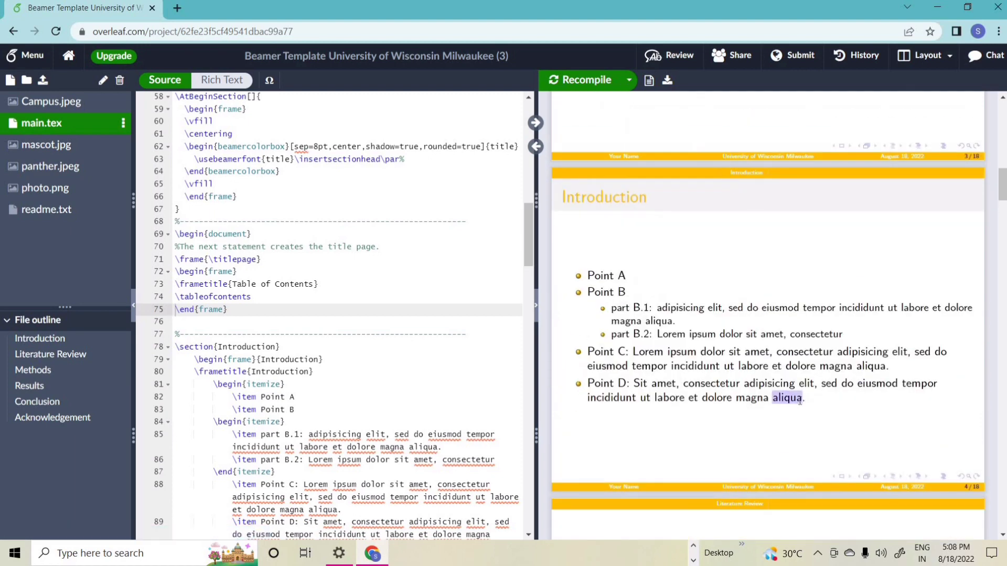
scroll(783, 398, "down", 6)
scroll(742, 306, "up", 3)
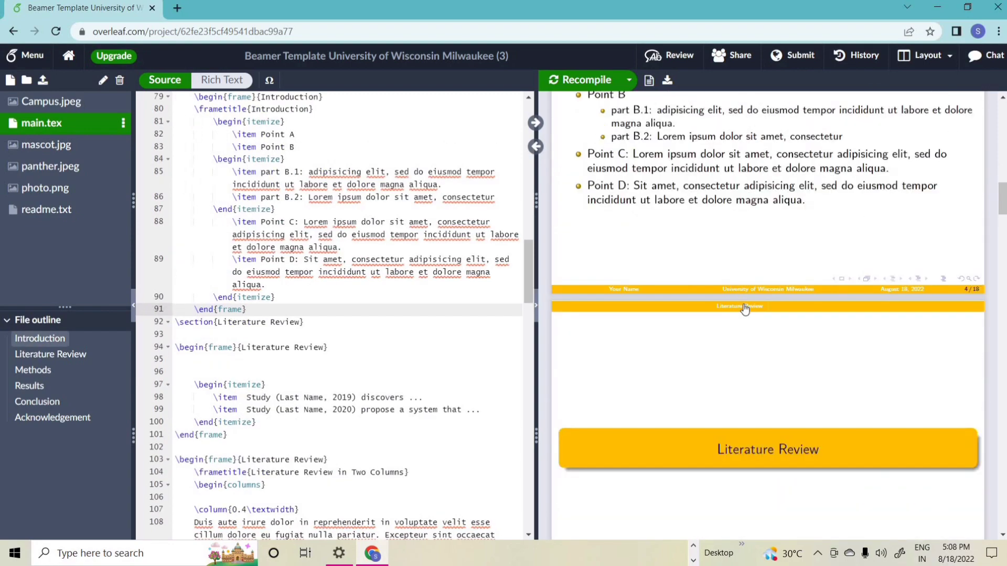
scroll(754, 323, "up", 5)
scroll(750, 273, "down", 6)
scroll(744, 226, "up", 4)
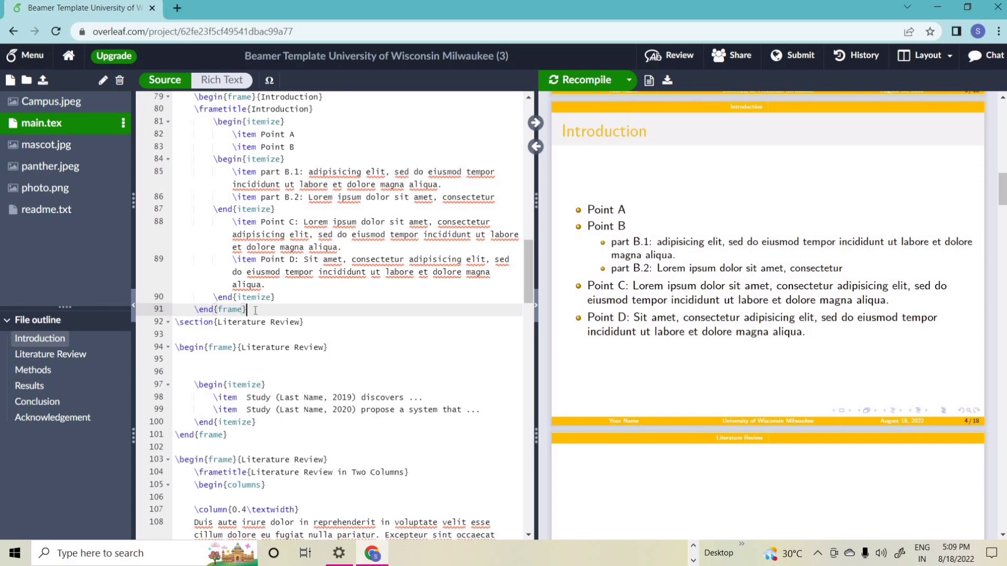
key("Return")
type("\\SEC")
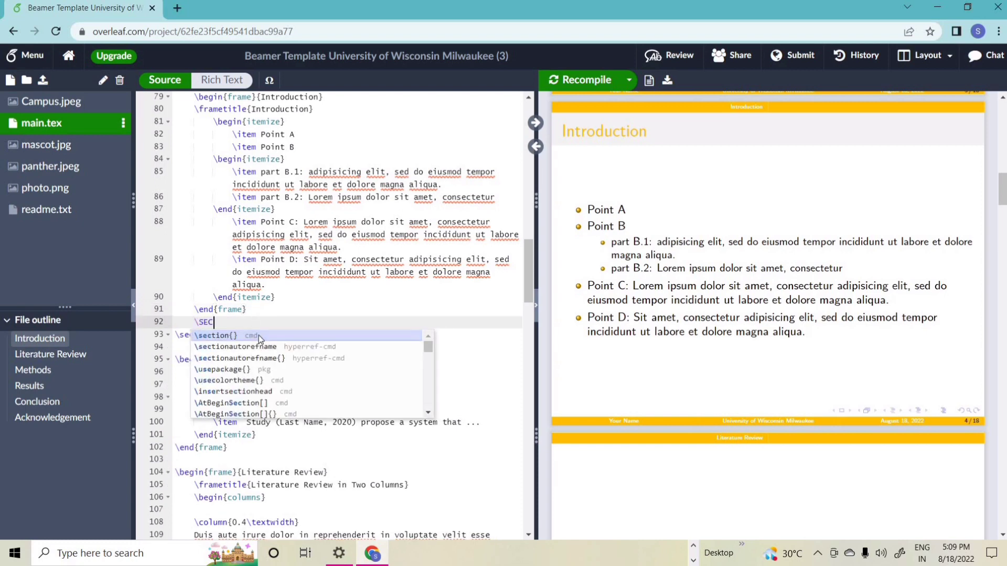
left_click(259, 335)
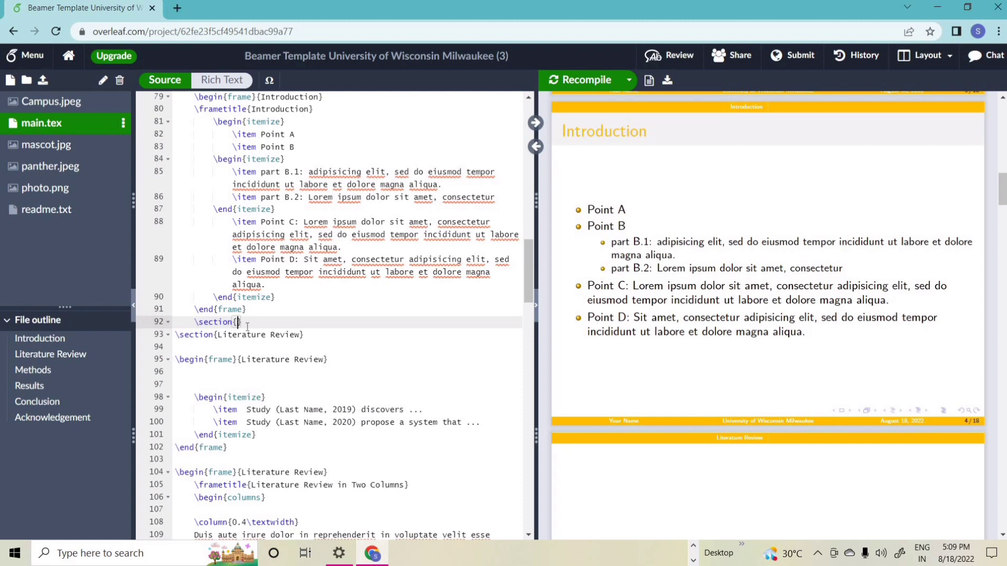
type("VECH")
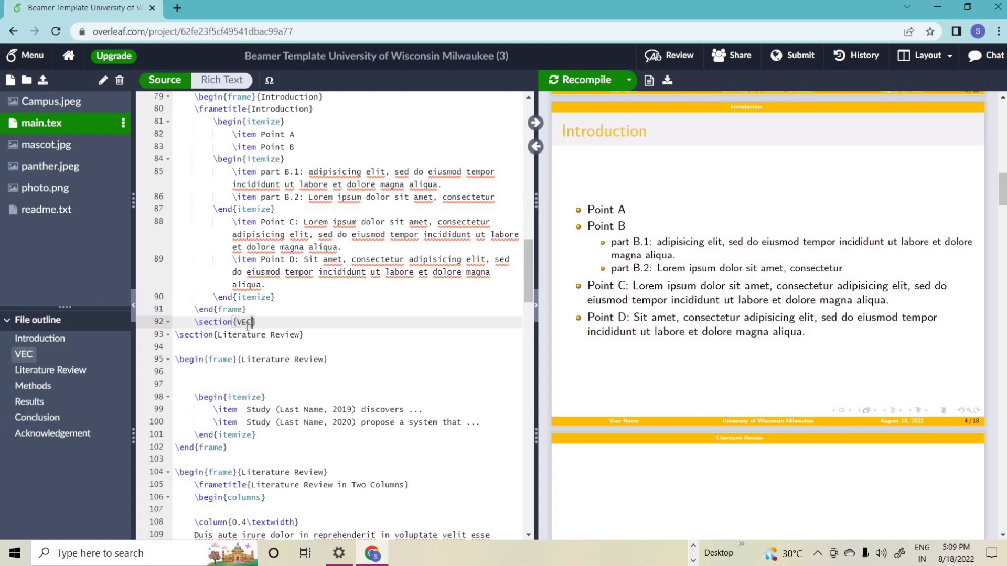
type("ICLE")
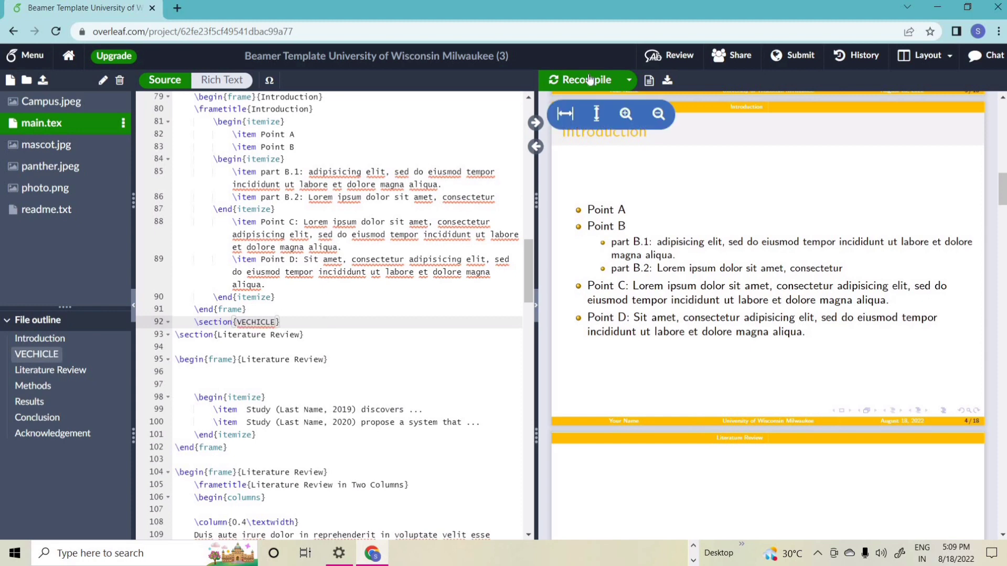
key("ctrl+Return")
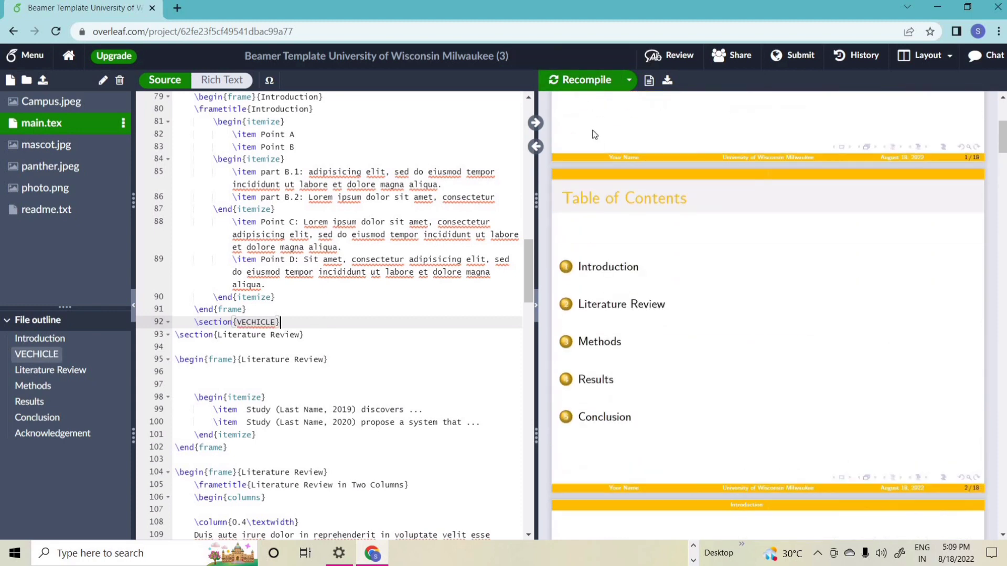
left_click(590, 78)
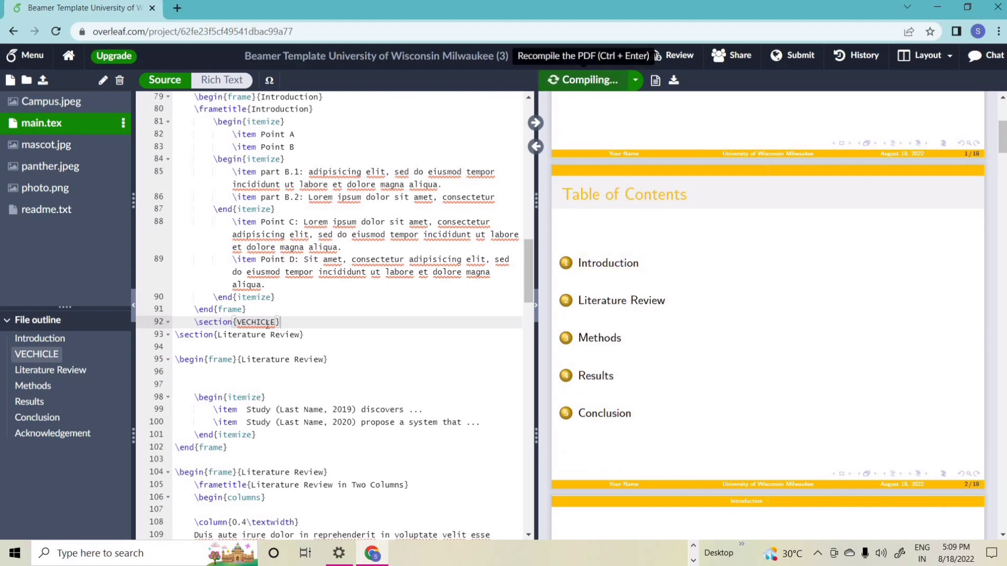
Step: Correct the spelling of the new section's title to "VEHICLE" and recompile the PDF
left_click(252, 322)
key("BackSpace")
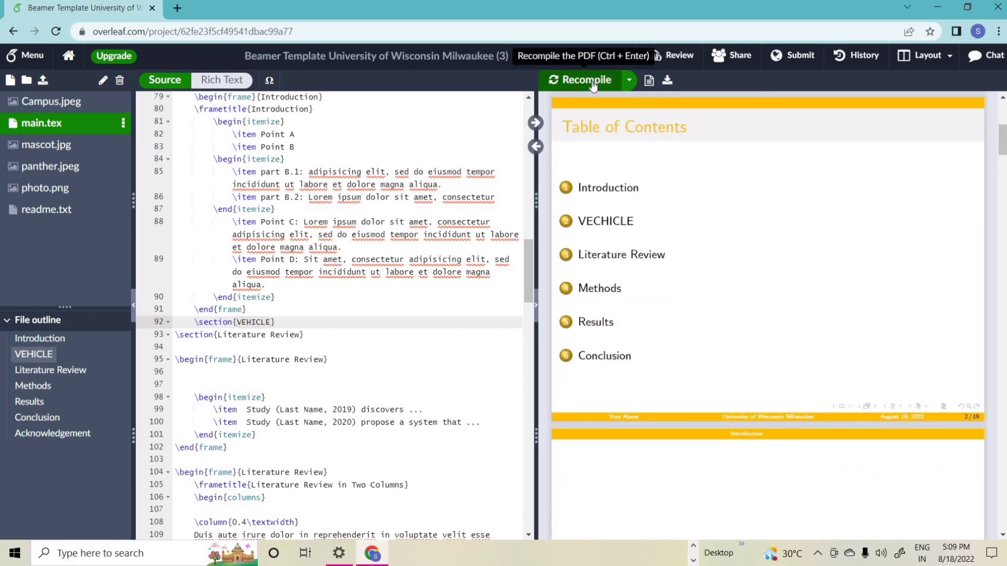
left_click(592, 82)
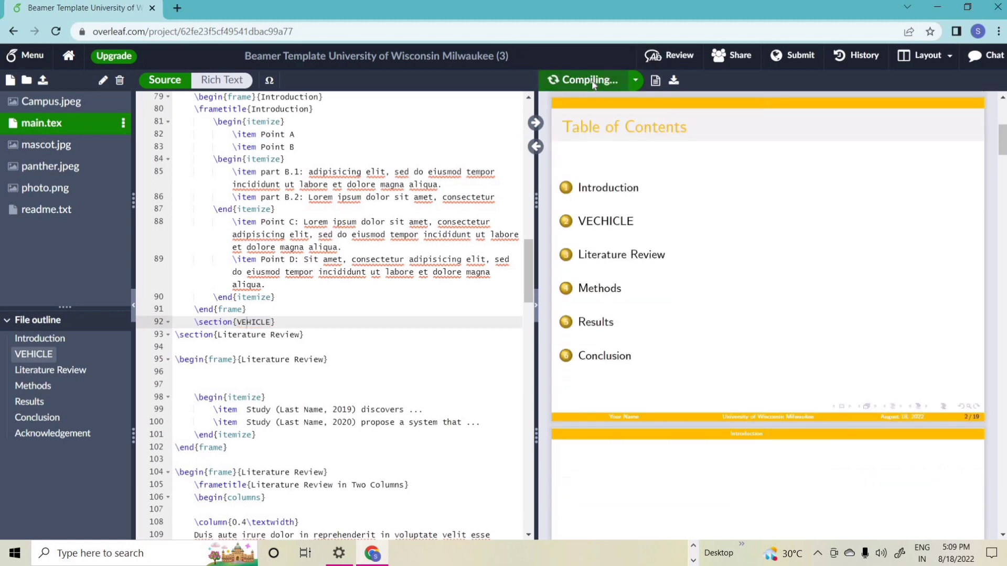
Step: Retitle the new section as "Vehicle" and check its recompiled divider slide in the PDF
left_click(271, 322)
key("BackSpace")
key("BackSpace")
key("BackSpace")
key("BackSpace")
key("BackSpace")
key("BackSpace")
key("BackSpace")
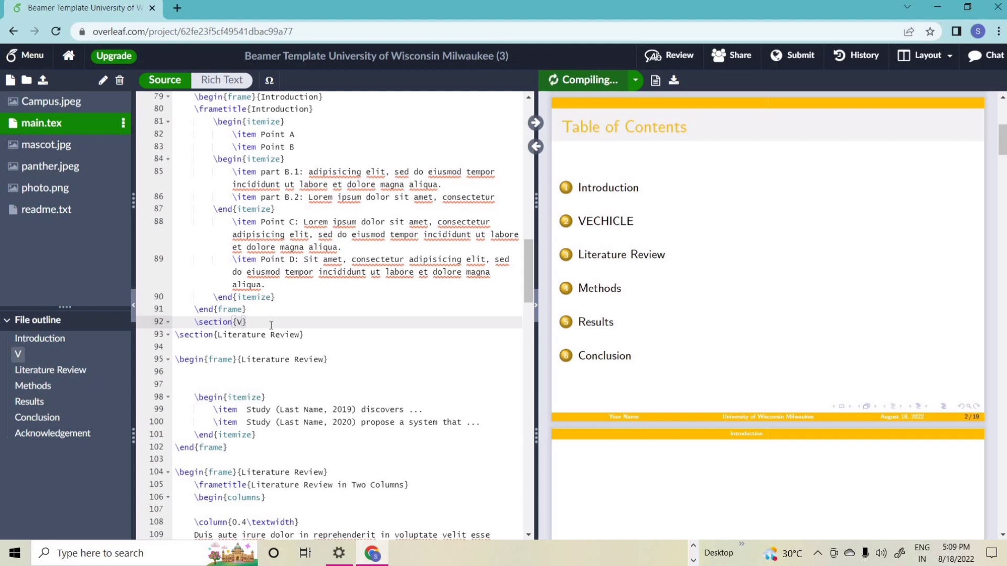
type("Vehicle")
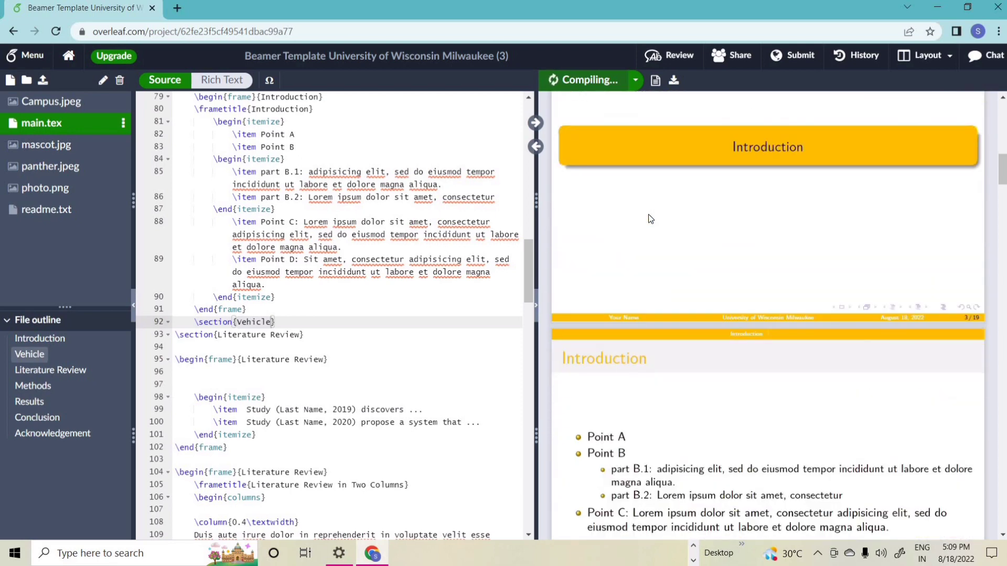
scroll(648, 214, "down", 5)
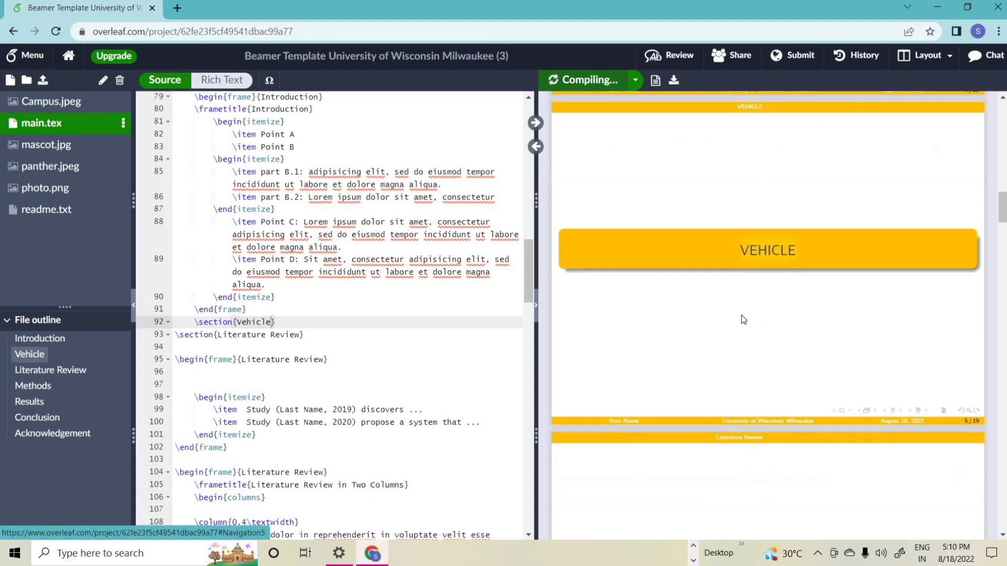
scroll(741, 318, "down", 1)
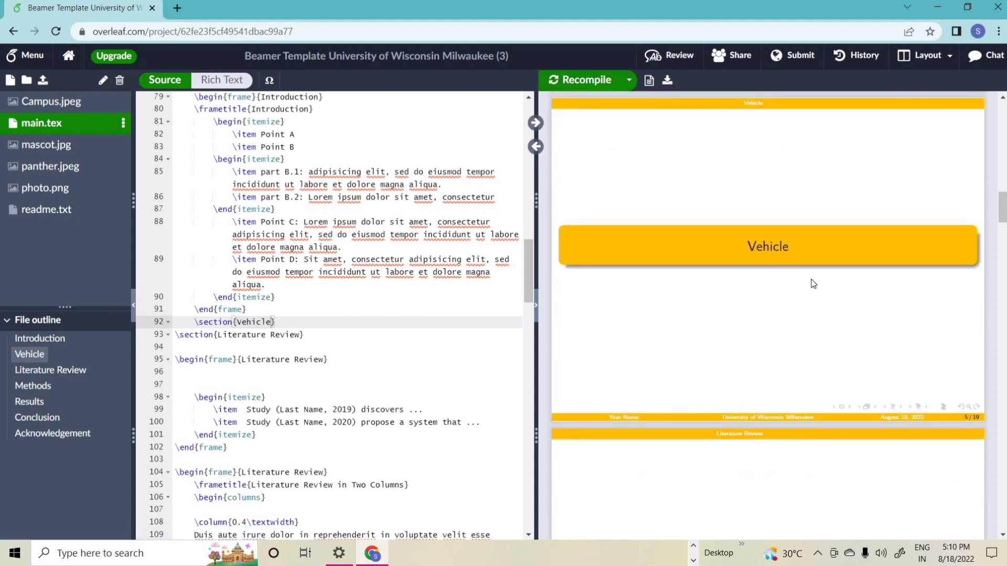
scroll(814, 320, "down", 2)
scroll(792, 290, "up", 2)
Step: Insert a complete frame environment directly below the Vehicle section command in main.tex
key("Return")
type("\\")
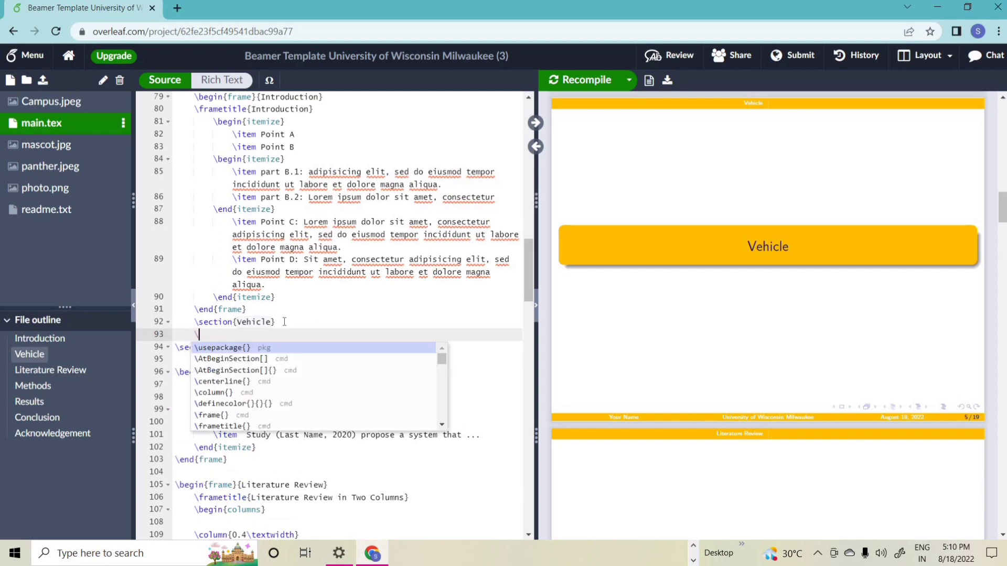
type("beg")
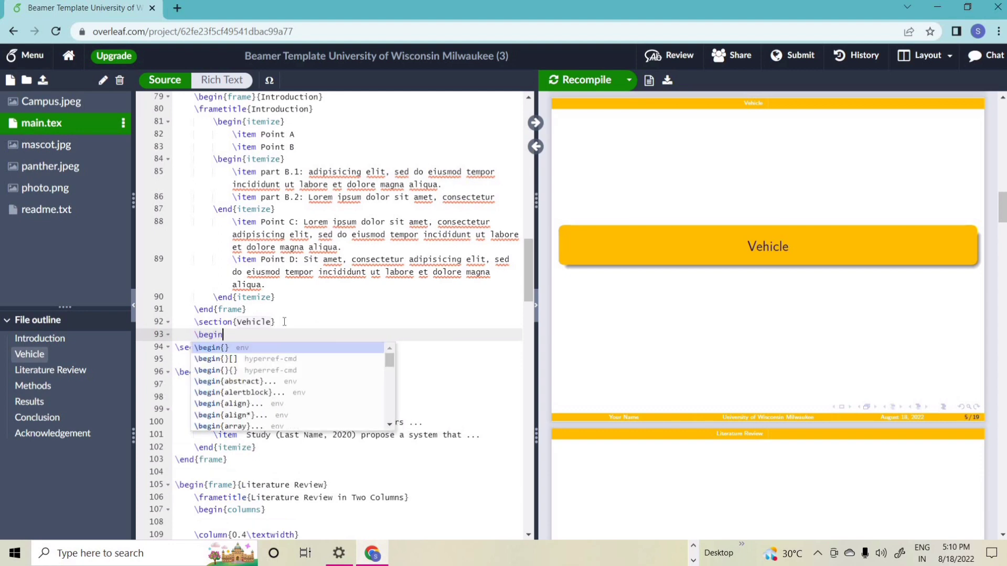
type("in{fram")
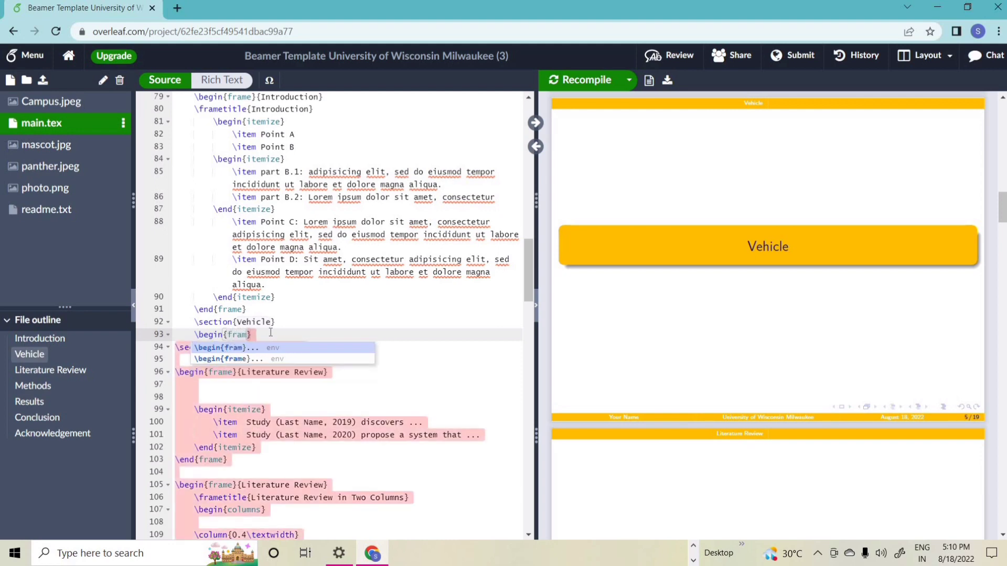
type("e")
left_click(273, 347)
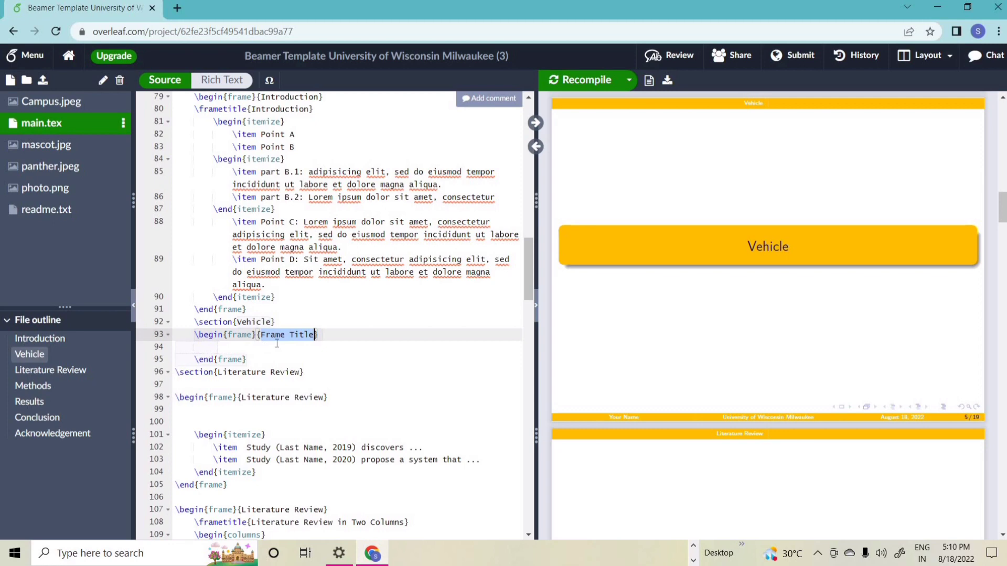
Step: Replace the frame's placeholder title with "EV", recompile the PDF and look for the slide after the Vehicle divider
key("BackSpace")
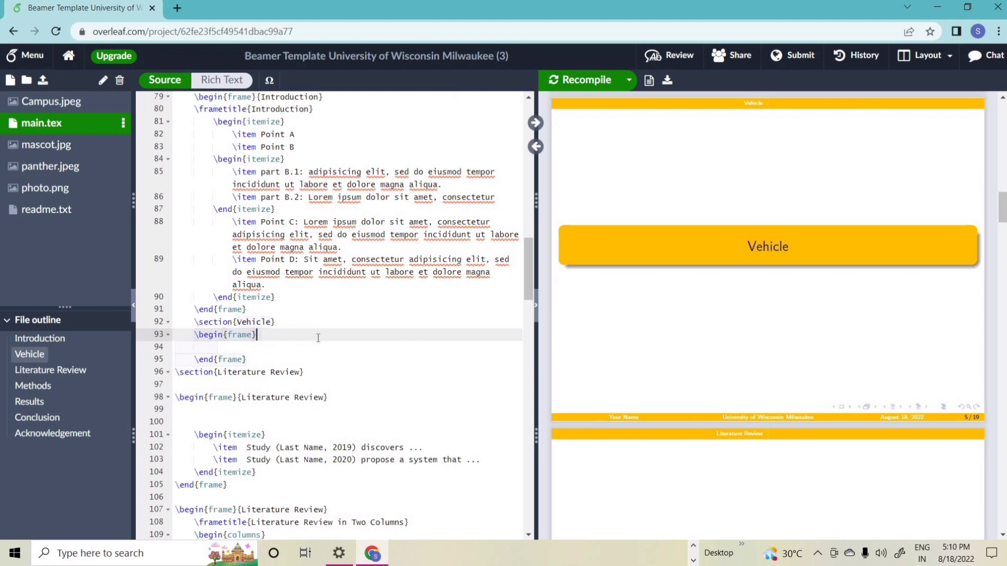
type("{EV")
left_click(590, 84)
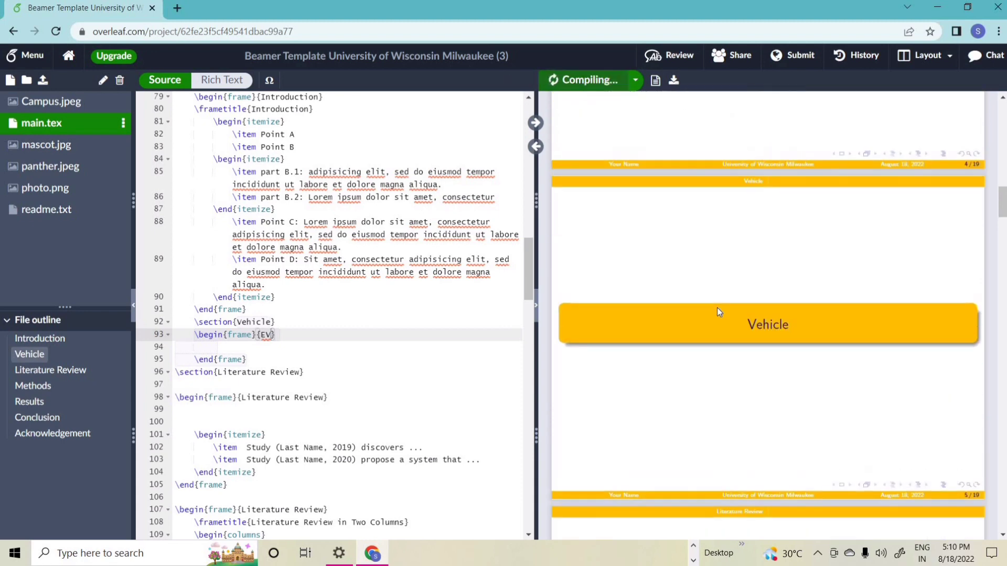
scroll(716, 308, "up", 10)
scroll(634, 288, "down", 10)
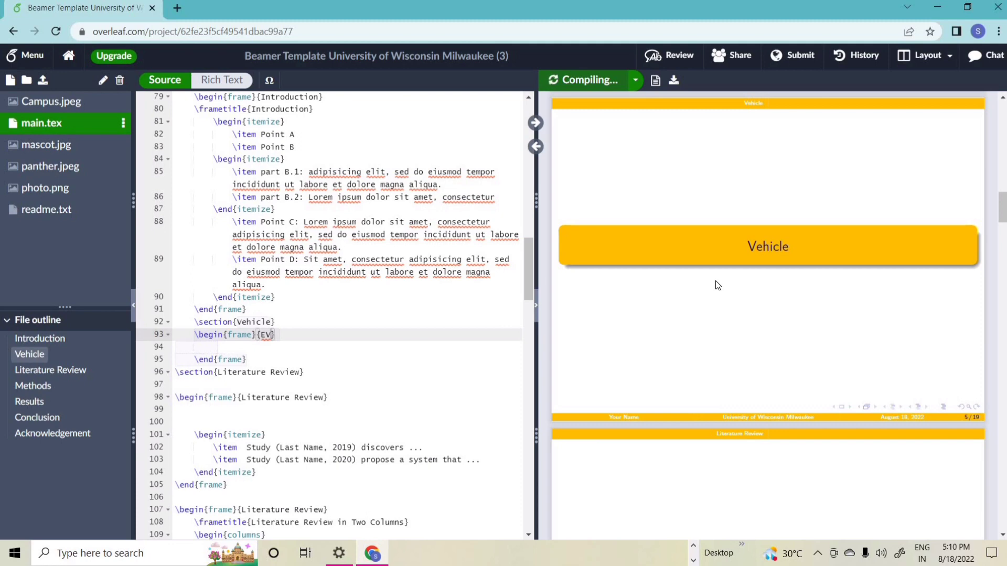
scroll(715, 282, "down", 2)
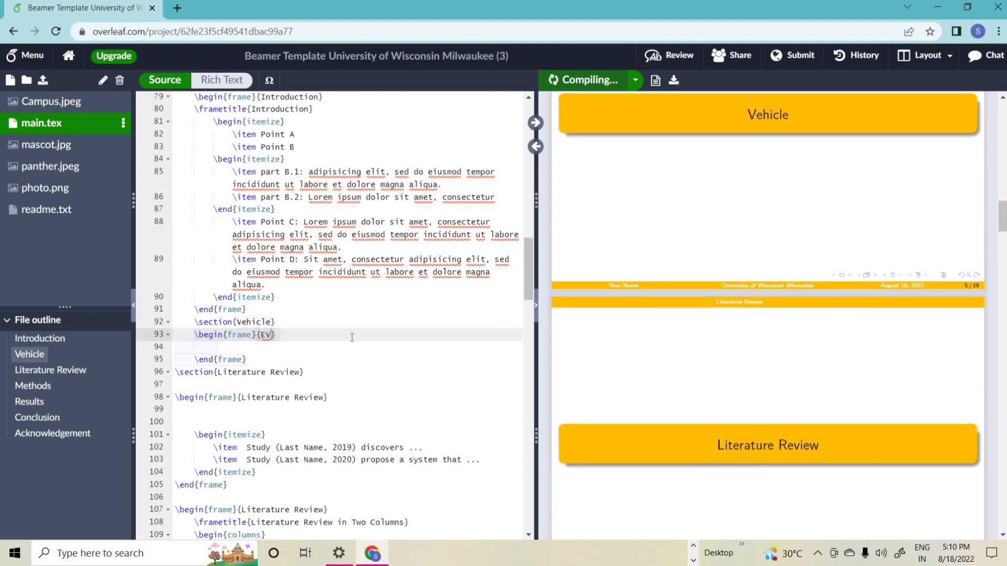
Step: Insert a figure environment with its includegraphics, caption and label lines inside the EV frame in main.tex
scroll(681, 313, "up", 1)
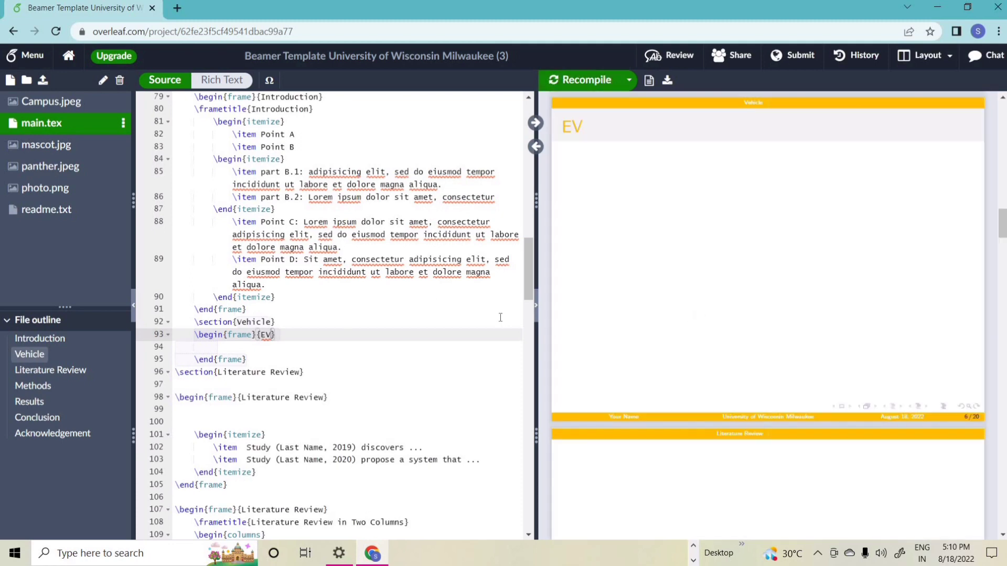
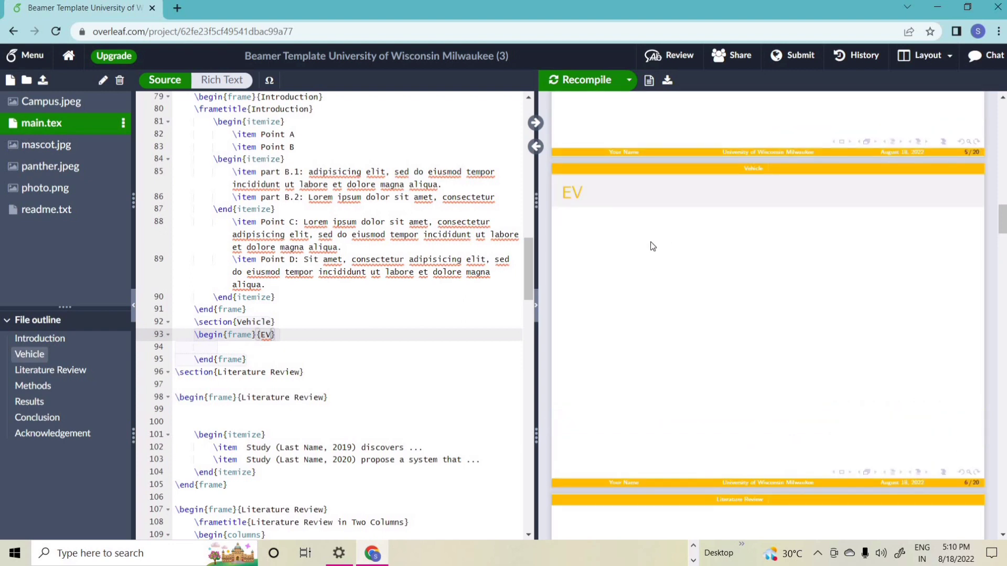
left_click(240, 350)
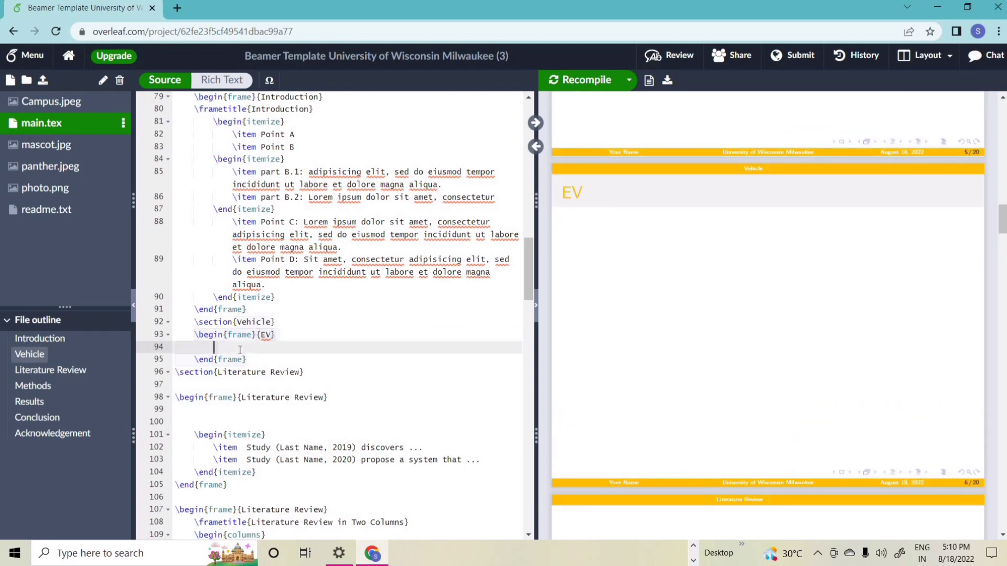
type("\\BEGIN")
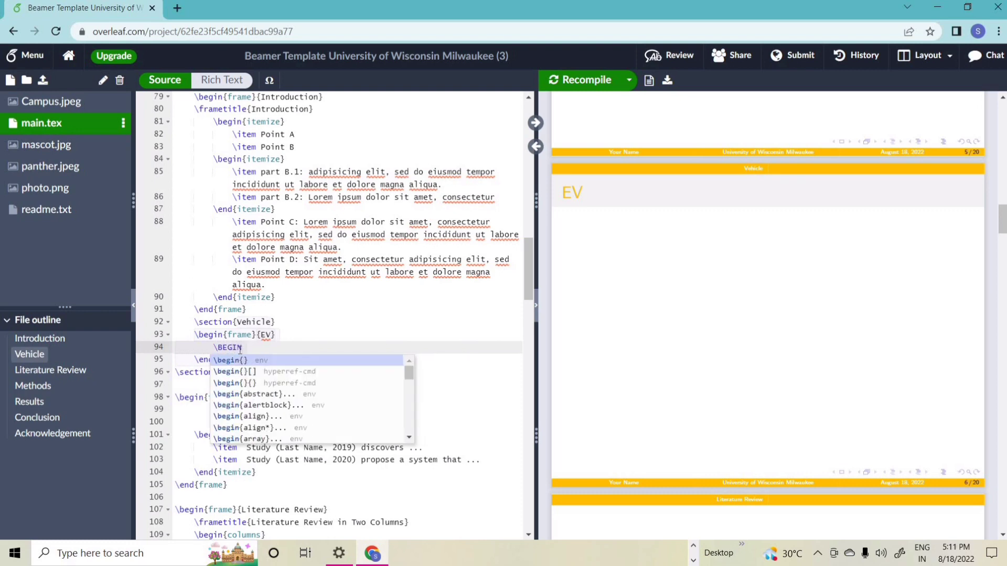
left_click(259, 361)
type("F")
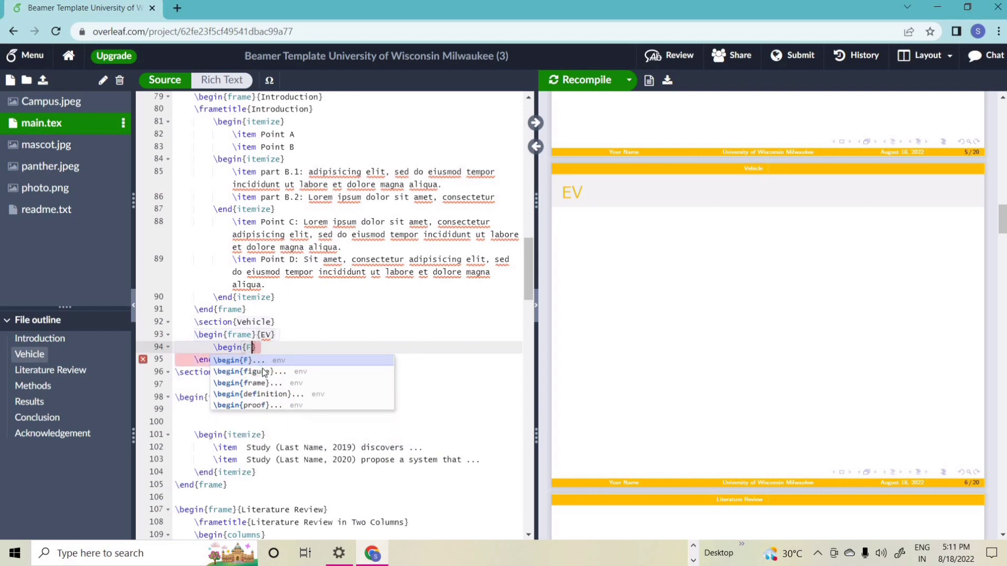
left_click(265, 373)
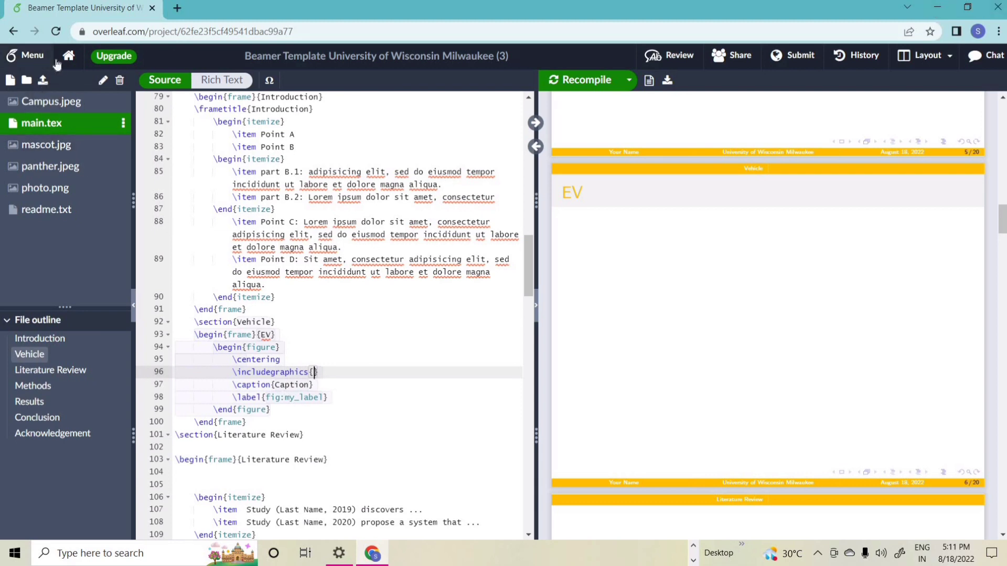
Step: Open the project's file upload and look through the computer's Desktop and Downloads folders for a vehicle image
left_click(43, 79)
left_click(606, 249)
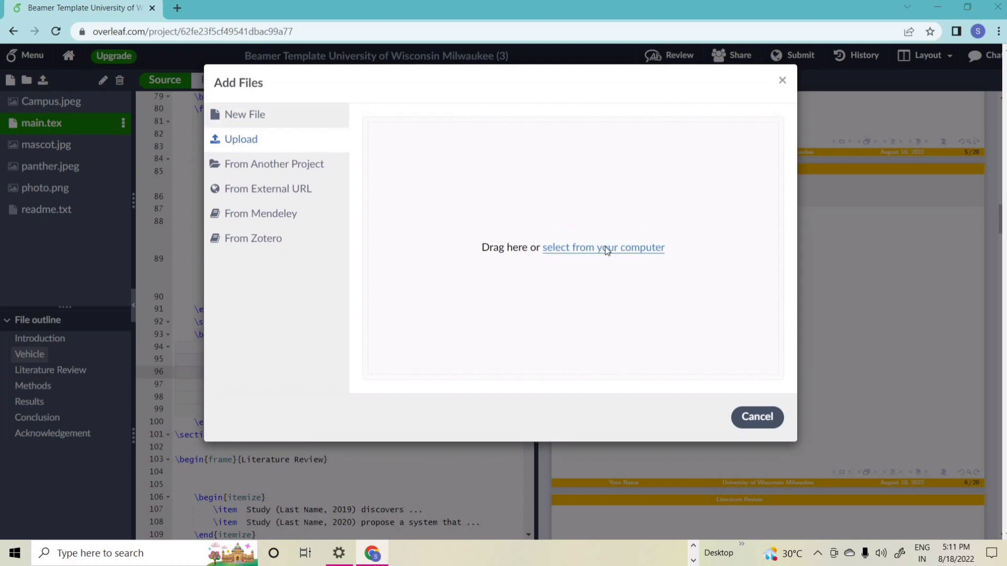
scroll(478, 225, "up", 10)
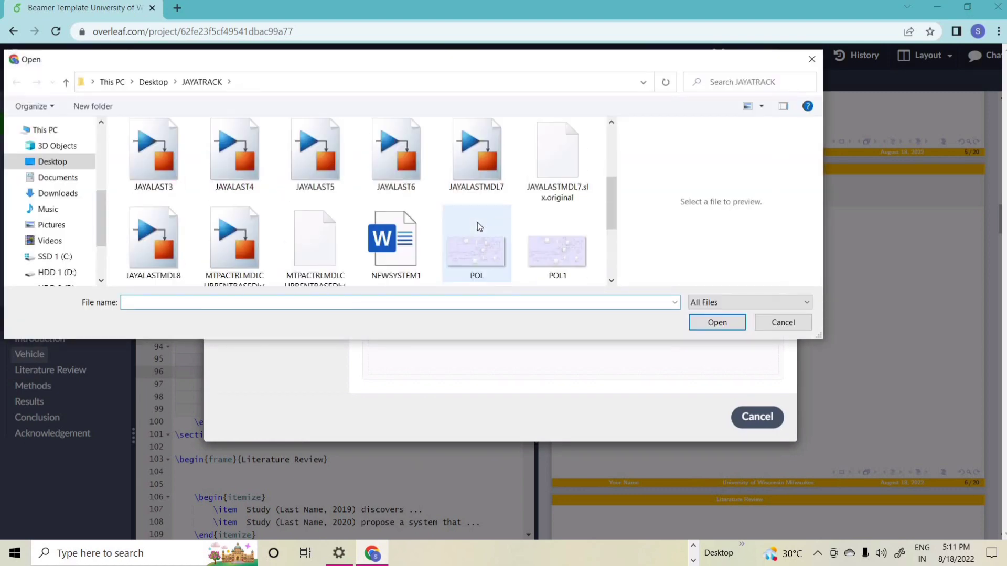
scroll(478, 225, "down", 10)
scroll(478, 226, "up", 10)
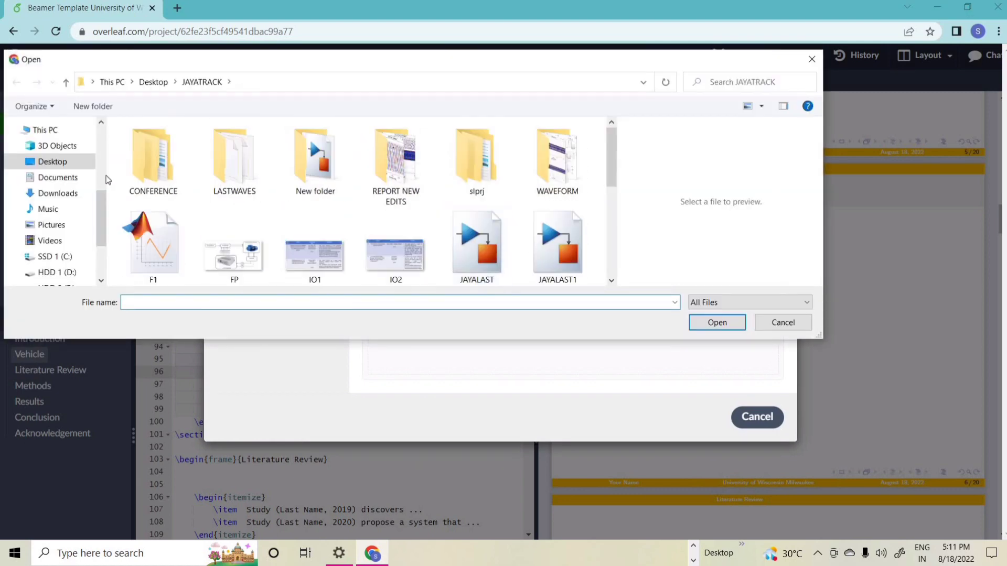
left_click(66, 178)
left_click(62, 162)
scroll(59, 220, "up", 2)
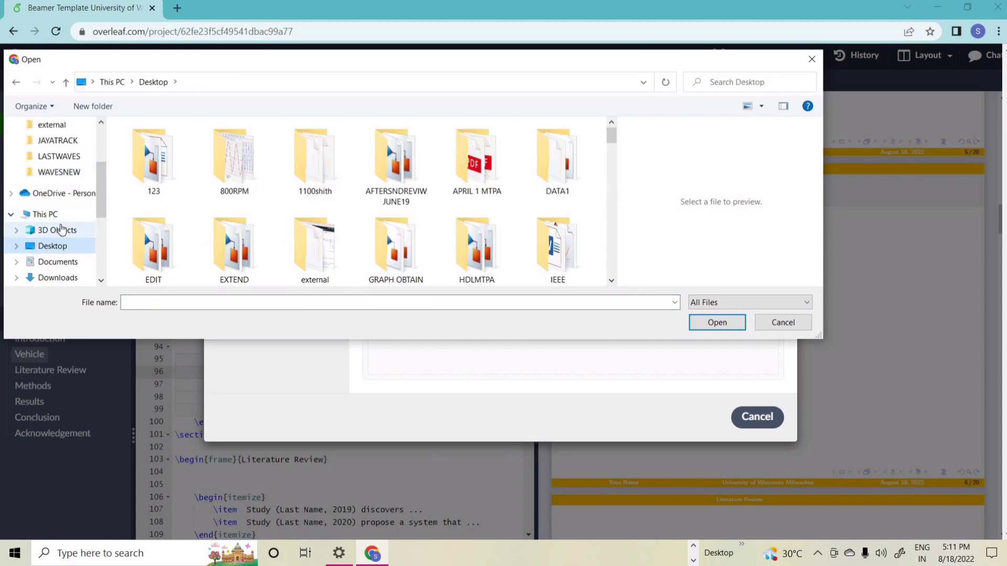
scroll(60, 223, "down", 2)
left_click(61, 245)
scroll(201, 222, "down", 5)
scroll(201, 222, "up", 3)
scroll(203, 223, "up", 3)
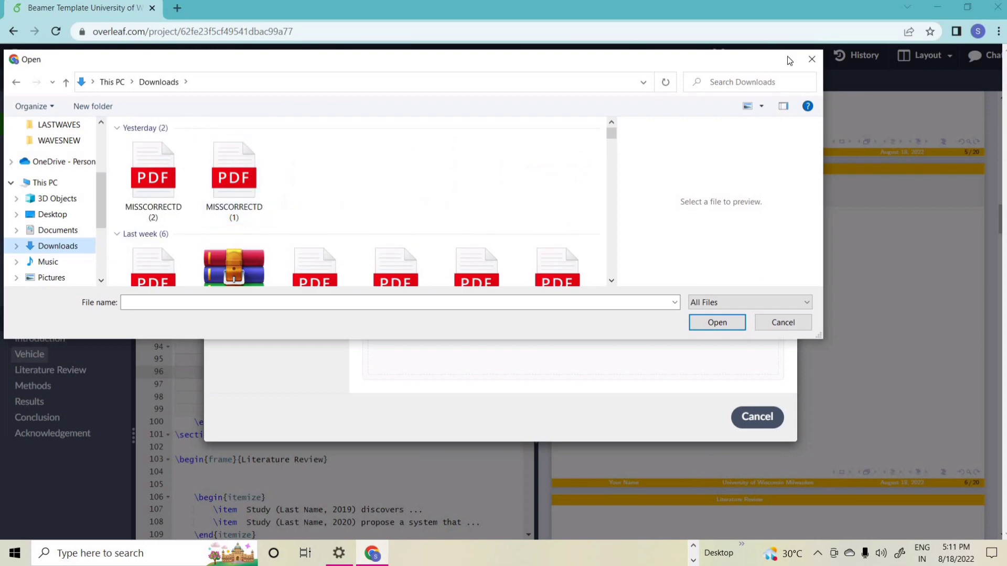
left_click(812, 59)
Step: Search Google Images for "CAR" in a new browser tab and open the blue car picture from autocarindia.com
left_click(178, 9)
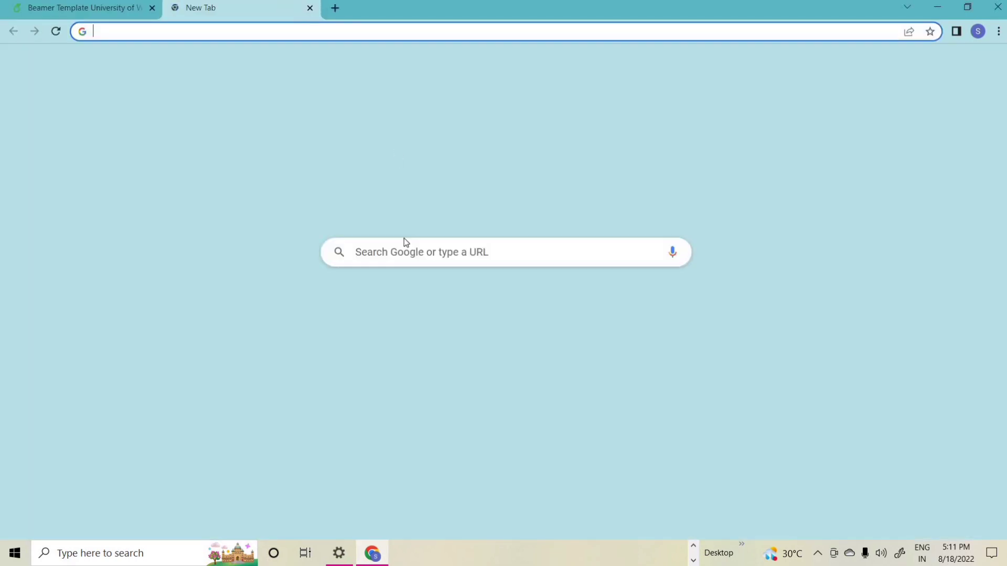
type("CAR")
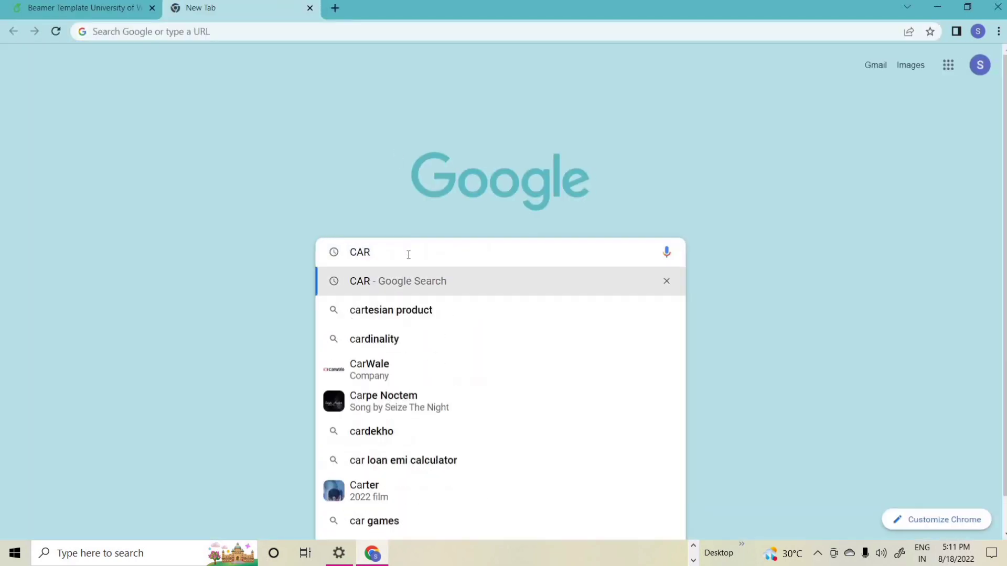
left_click(414, 282)
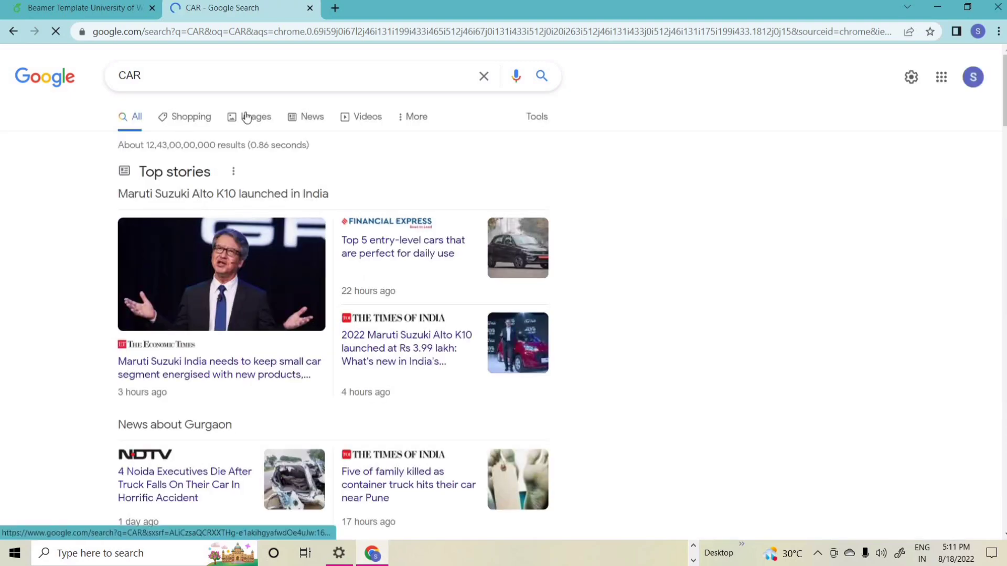
left_click(244, 115)
left_click(314, 246)
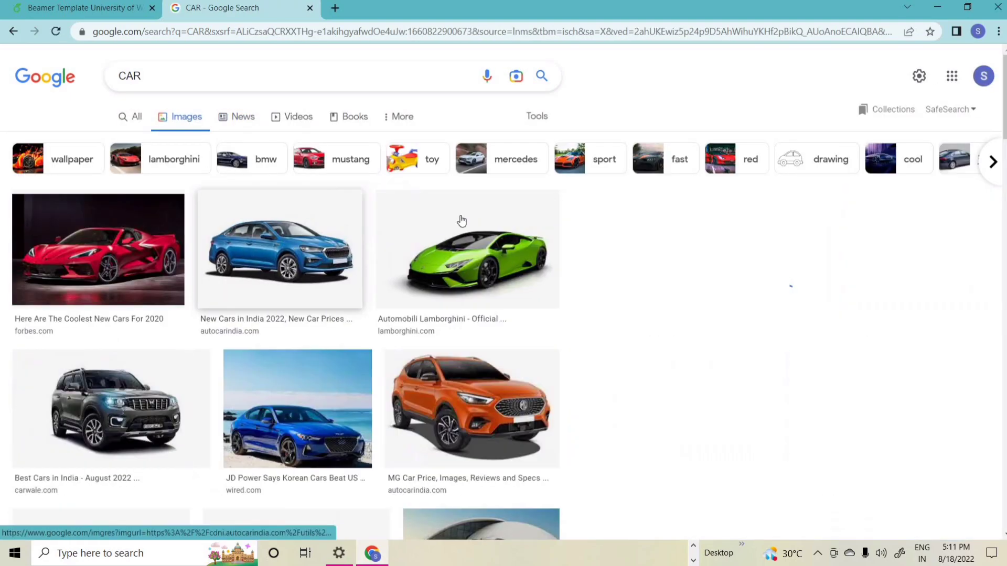
right_click(801, 212)
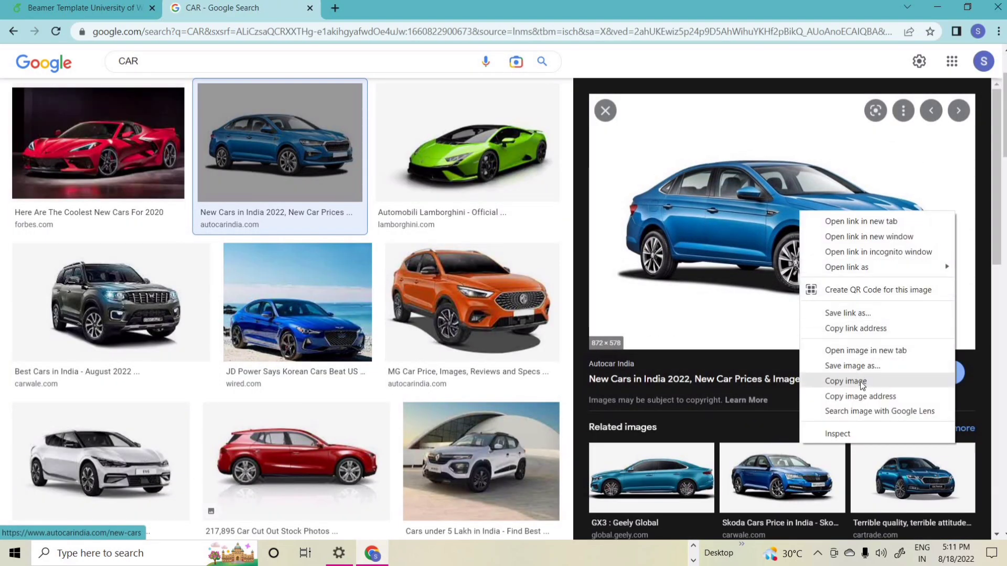
right_click(713, 239)
left_click(774, 249)
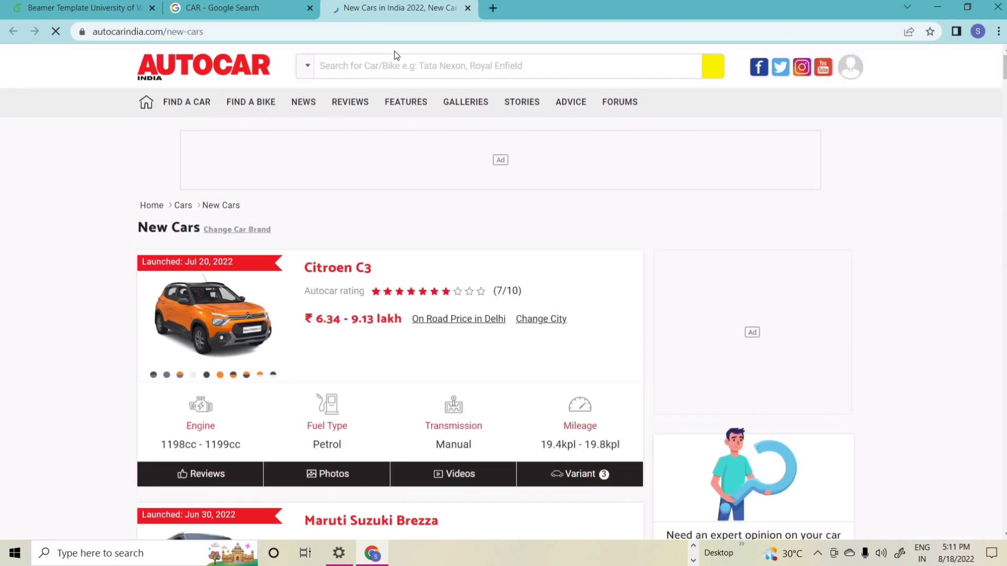
right_click(234, 305)
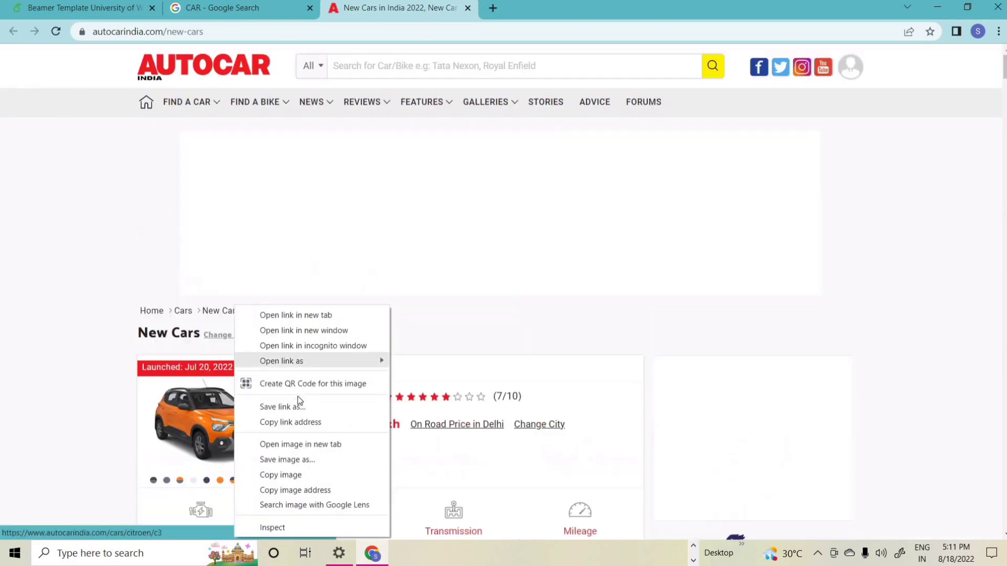
left_click(281, 475)
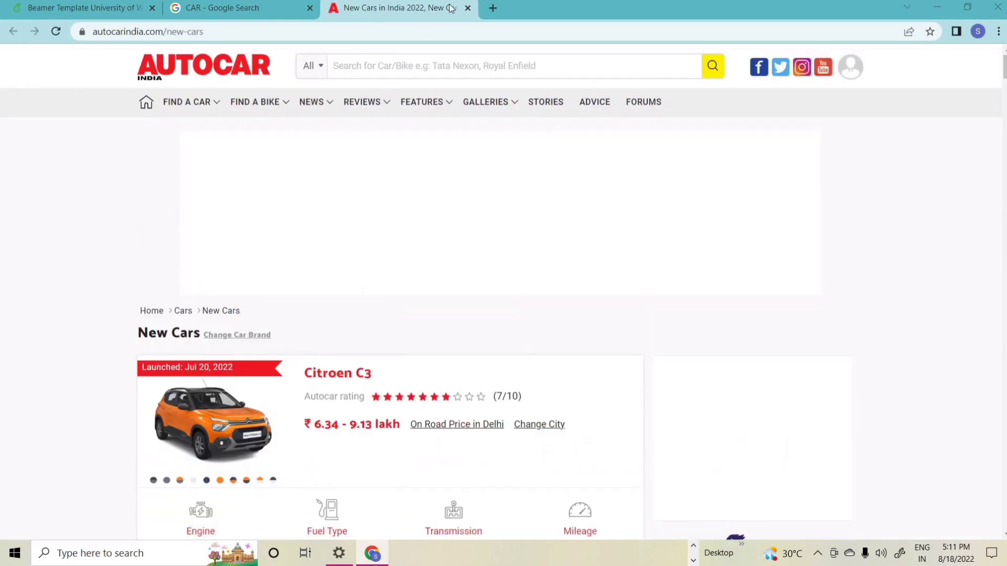
left_click(812, 60)
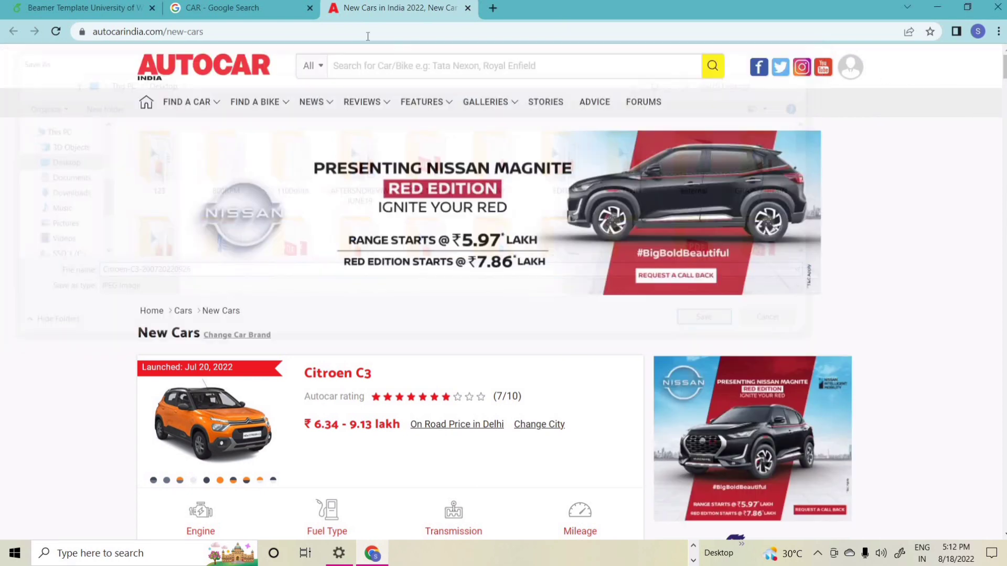
left_click(467, 8)
Step: Save the previewed blue car image to the Downloads folder as a JPEG
right_click(821, 240)
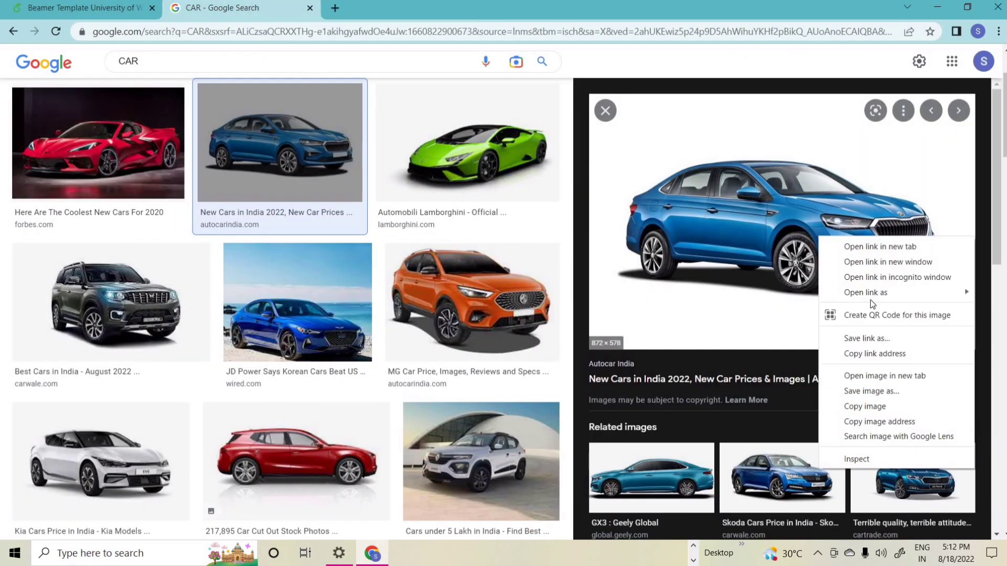
left_click(871, 392)
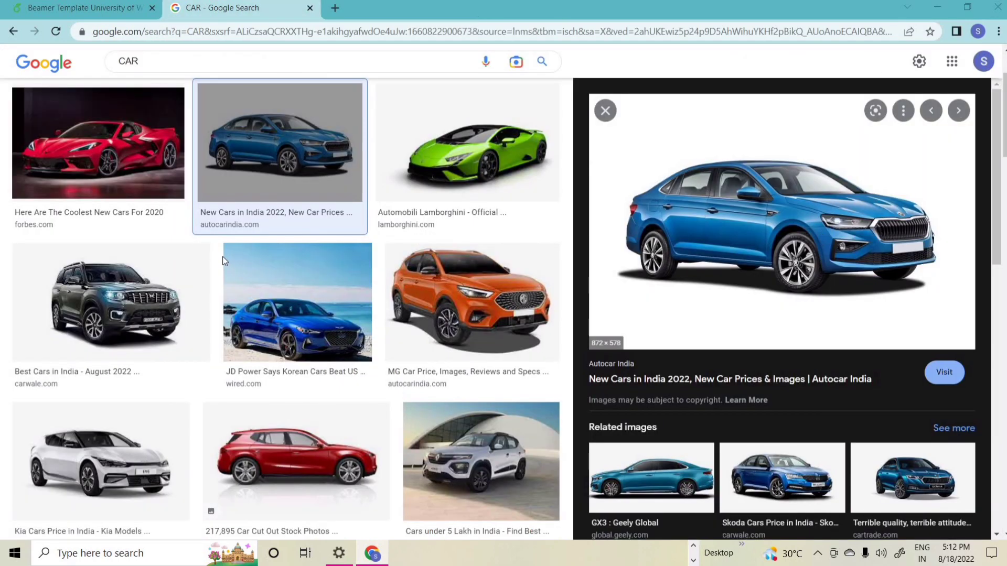
left_click(67, 193)
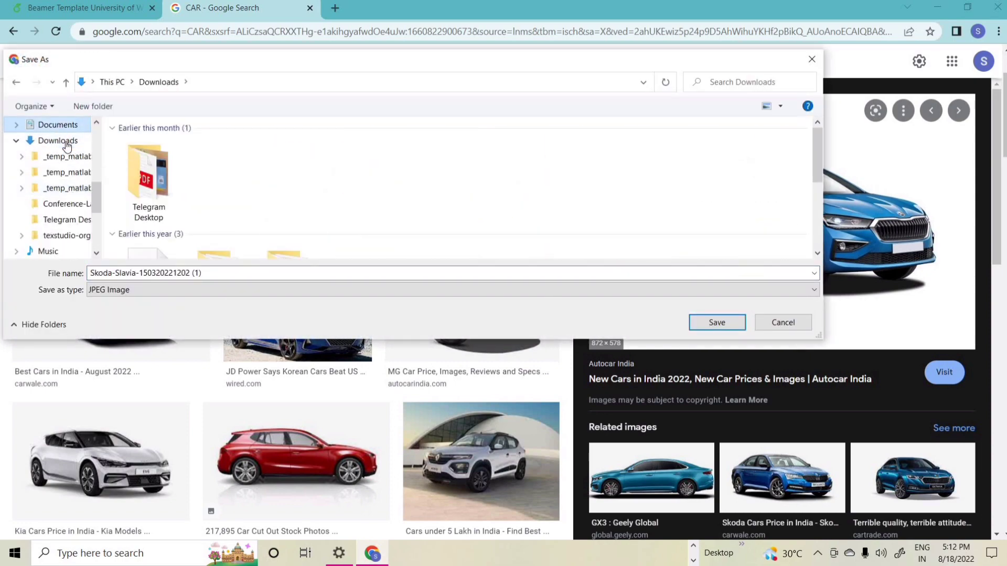
left_click(726, 329)
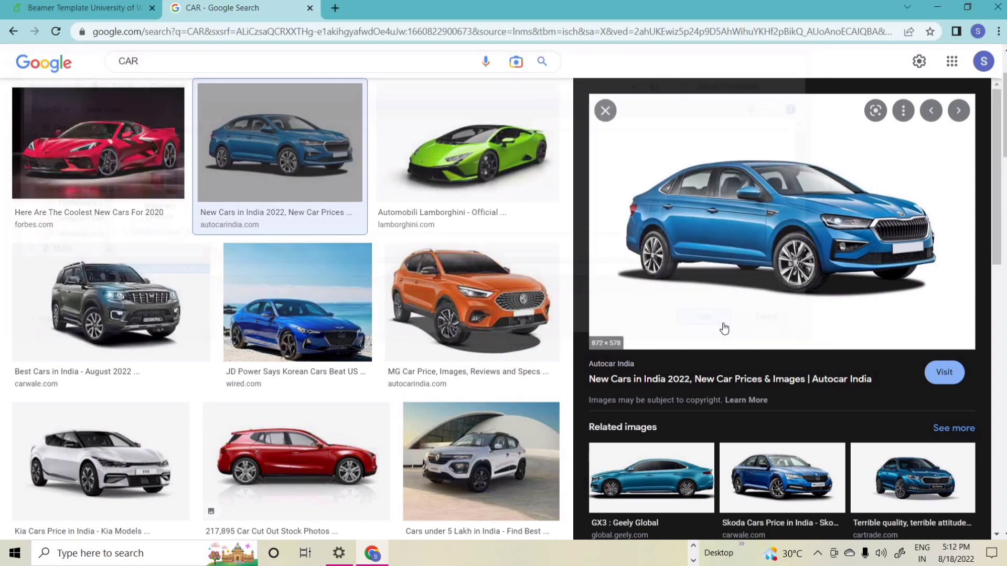
Step: Return to Overleaf's upload dialog, browse to Downloads and rename the saved Skoda Slavia image as CAR
left_click(86, 7)
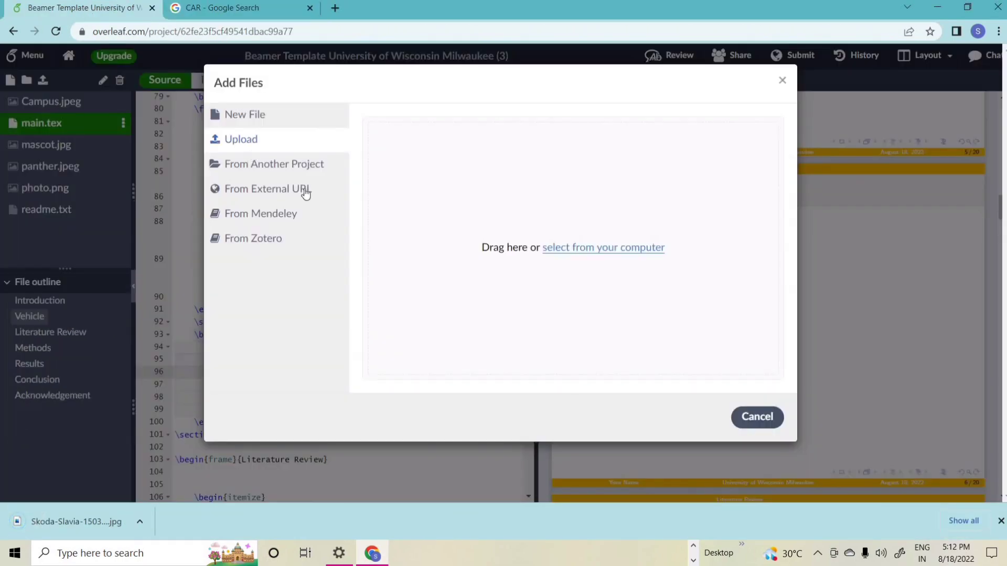
left_click(621, 247)
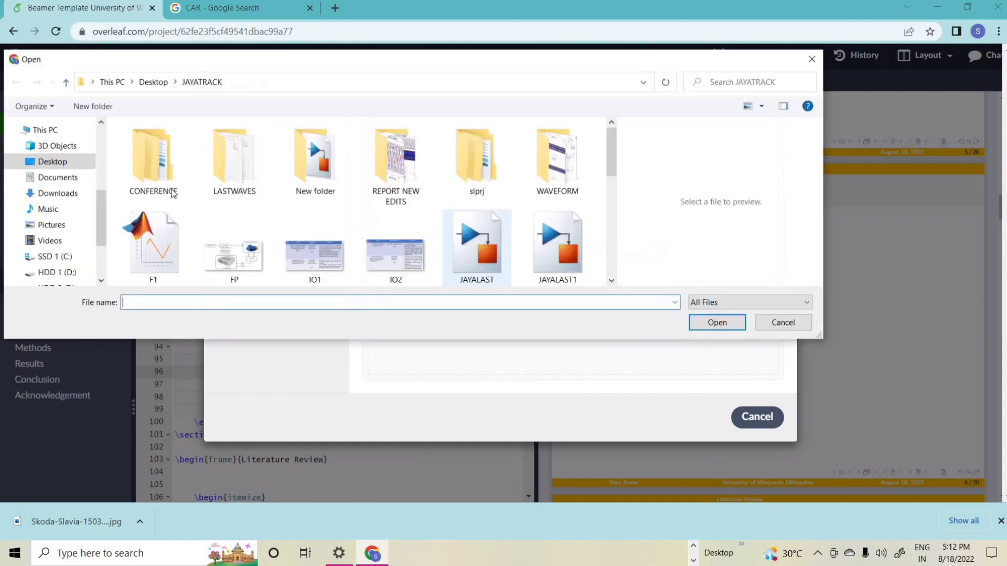
left_click(60, 193)
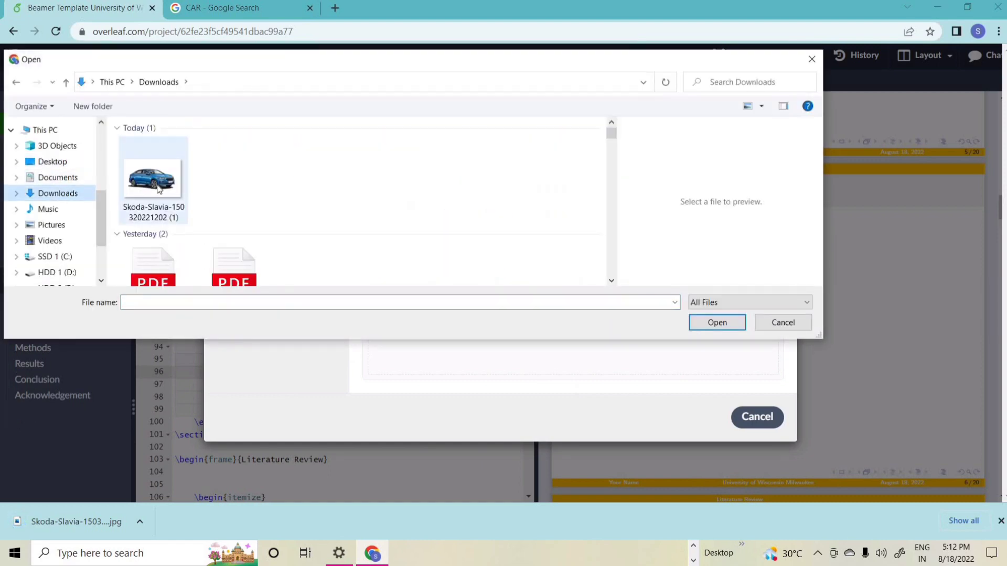
left_click(148, 188)
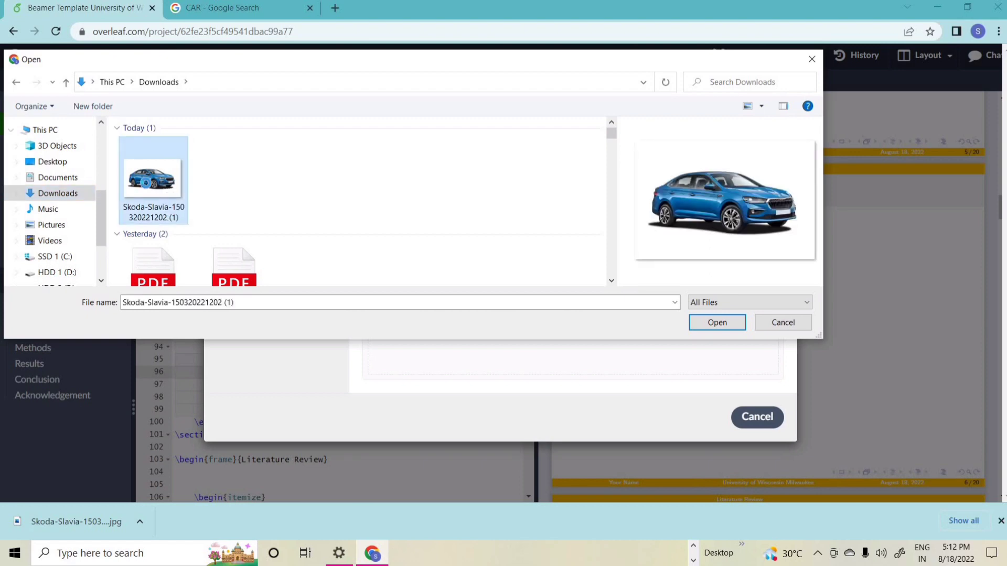
right_click(147, 188)
left_click(213, 509)
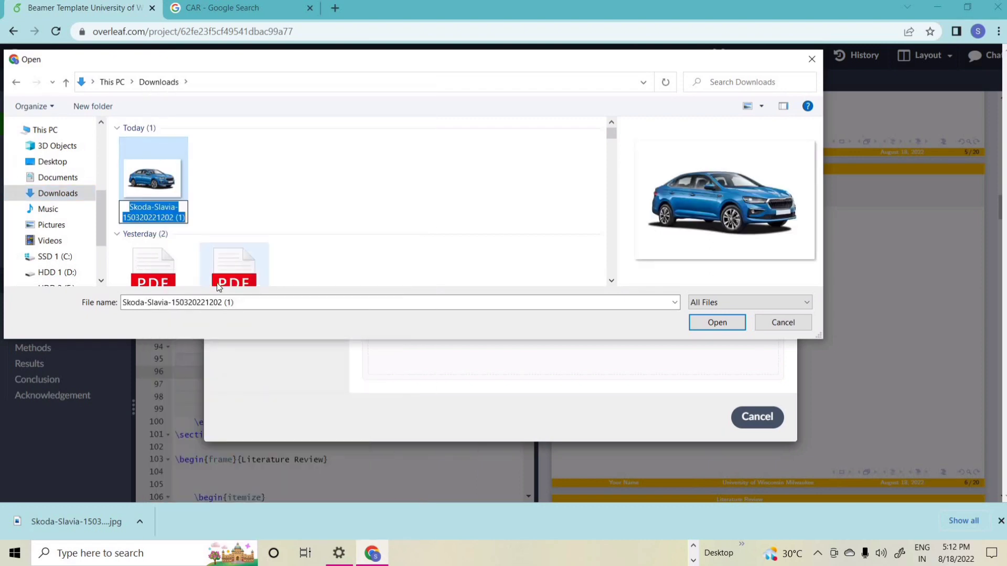
key("BackSpace")
type("CAR")
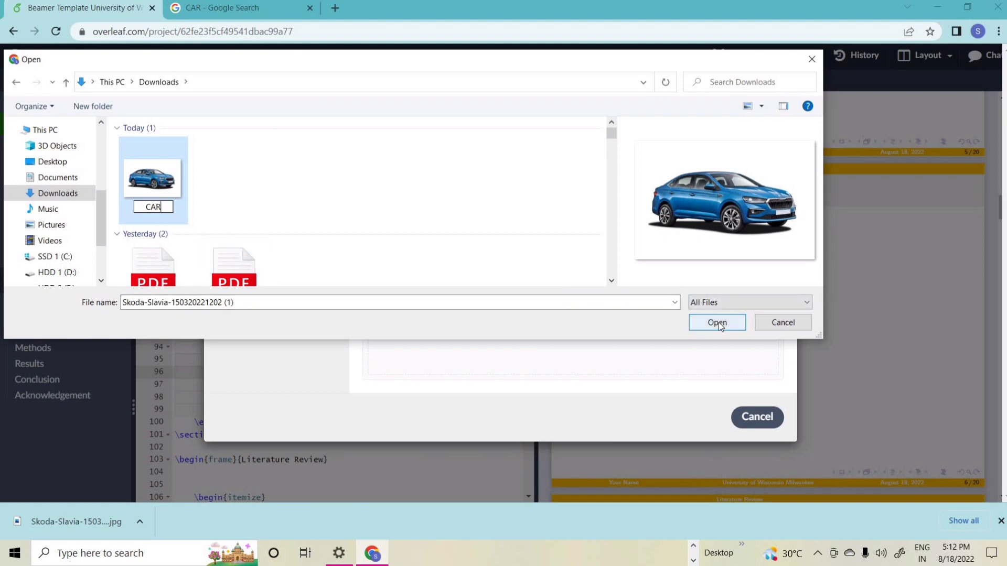
key("Return")
Step: Upload the CAR image to the Overleaf project and preview the uploaded file
left_click(161, 169)
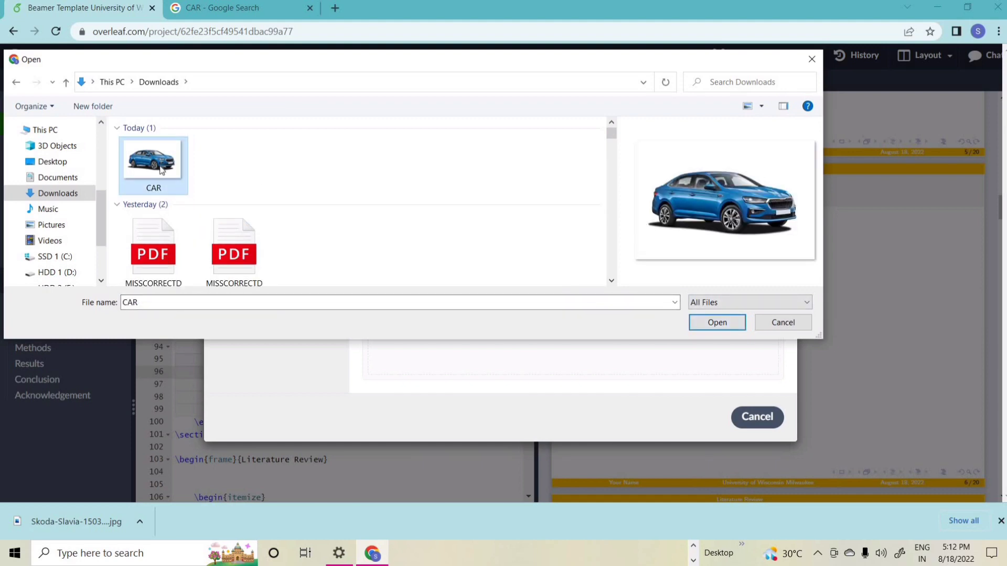
double_click(160, 166)
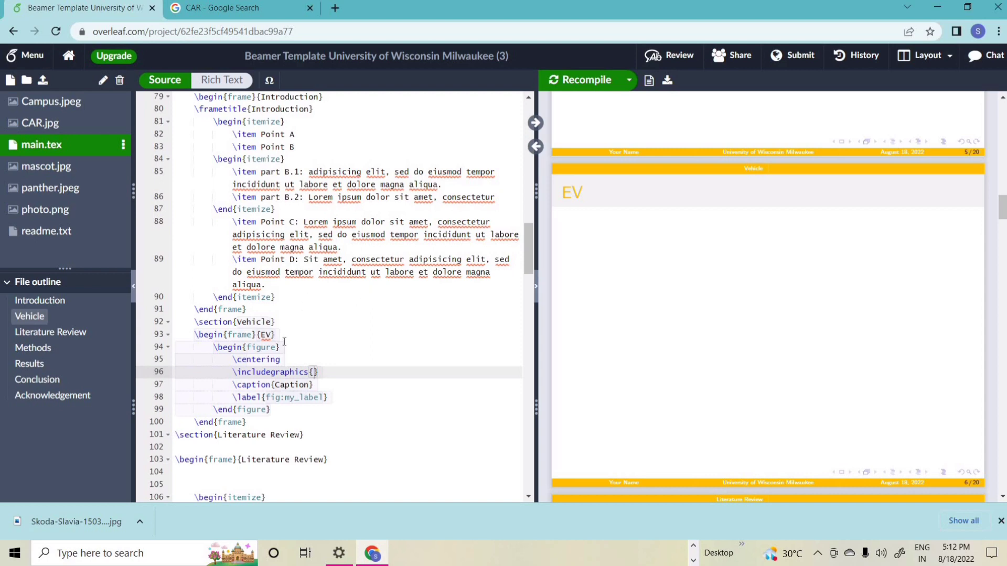
left_click(41, 125)
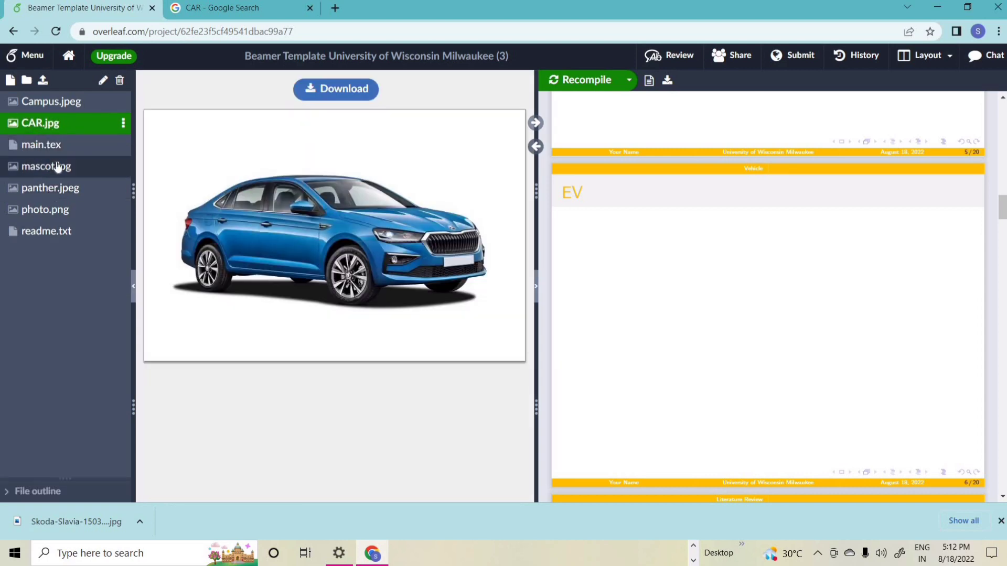
Step: In main.tex, set the EV figure's \includegraphics file to CAR.jpg and recompile the presentation
left_click(55, 149)
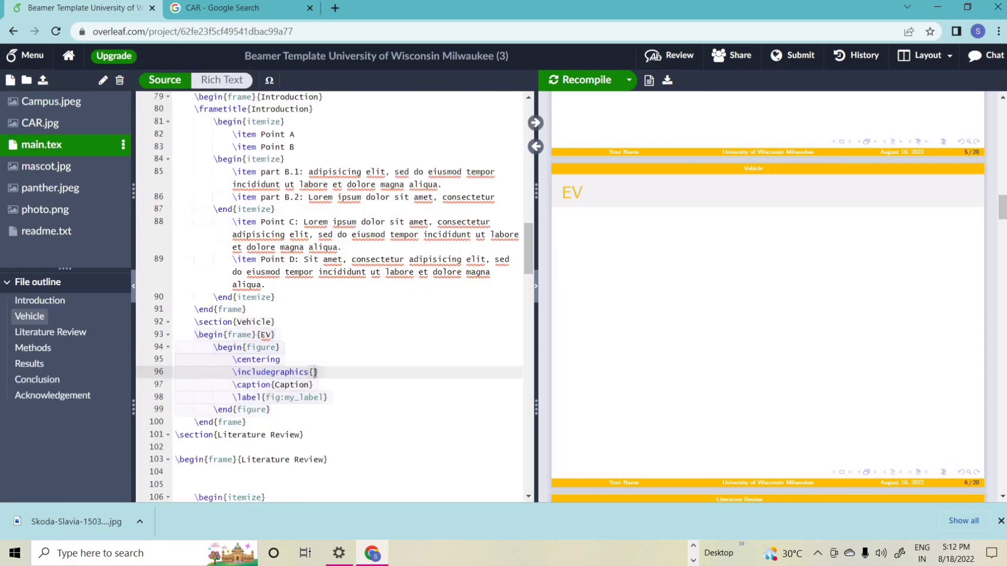
type("C")
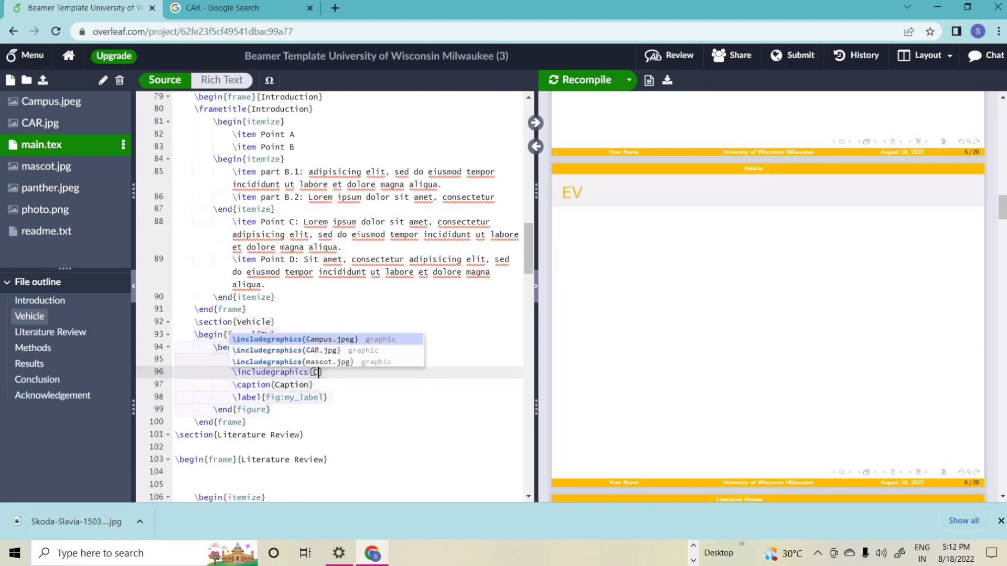
left_click(339, 351)
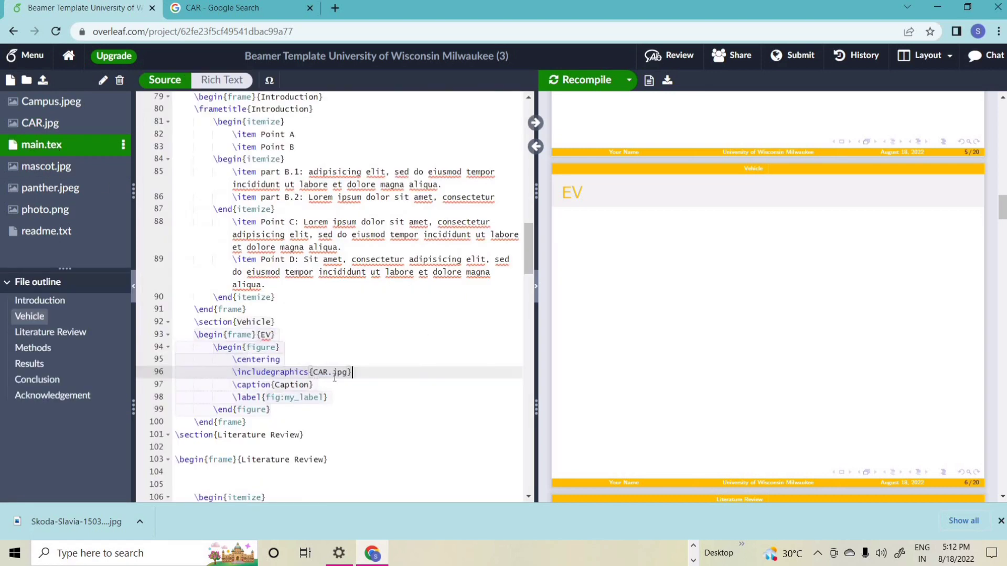
left_click(551, 76)
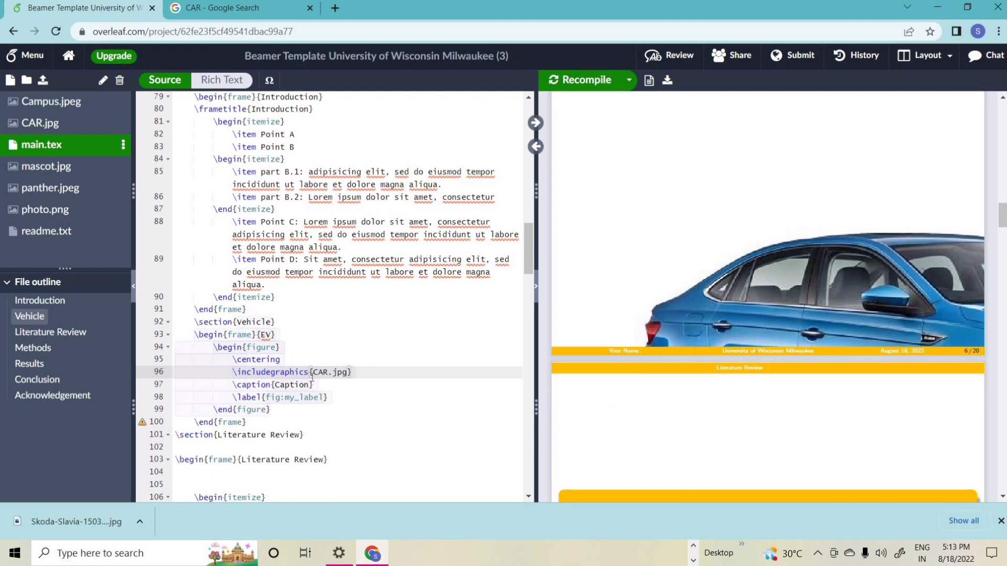
Step: Add size options height=11cm and width=5cm to the CAR.jpg \includegraphics command and recompile
type("[")
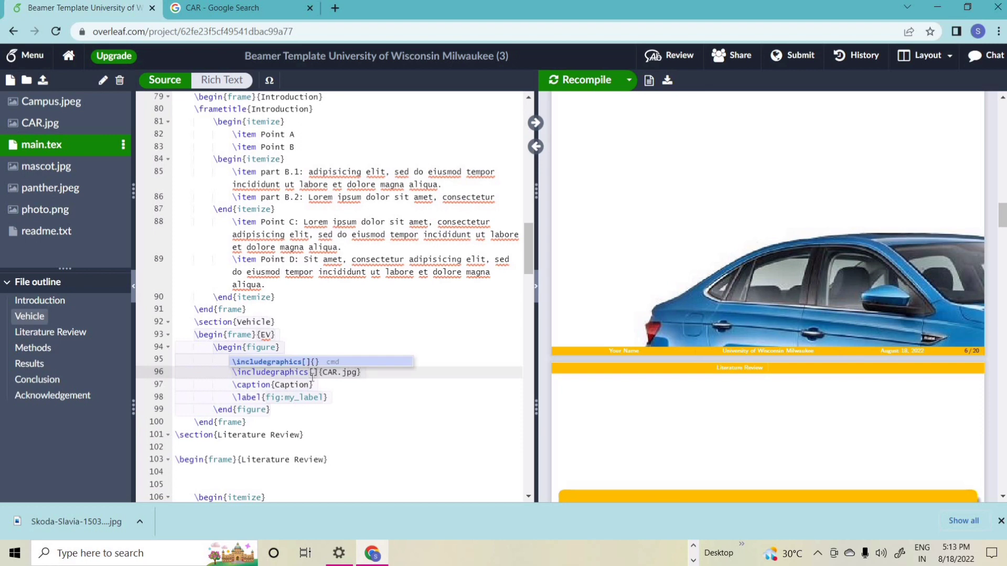
type("HIGHT")
key("BackSpace")
key("BackSpace")
key("BackSpace")
key("BackSpace")
key("BackSpace")
type("he")
type("ight=")
type("11cm")
type(",")
type("width")
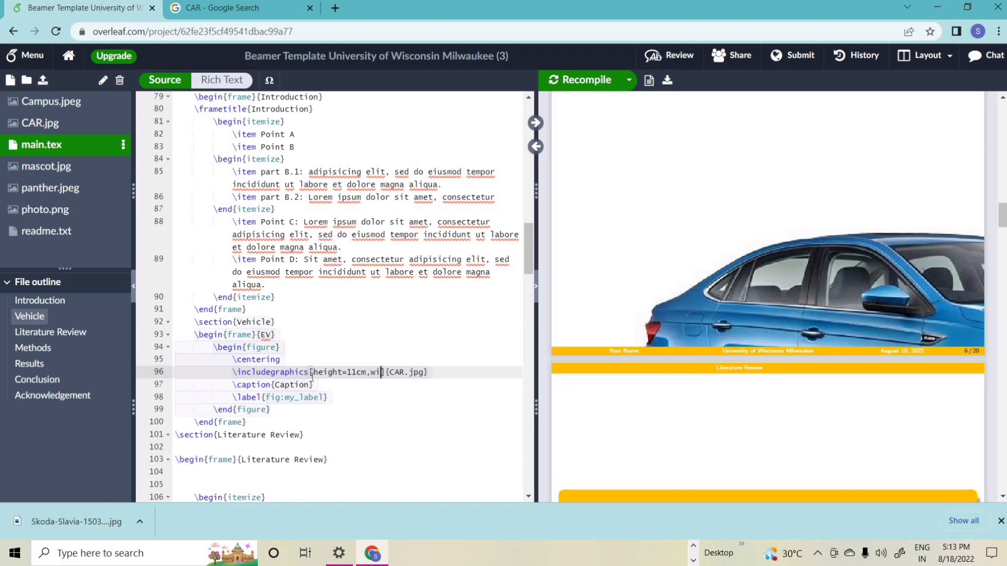
type("=5cm")
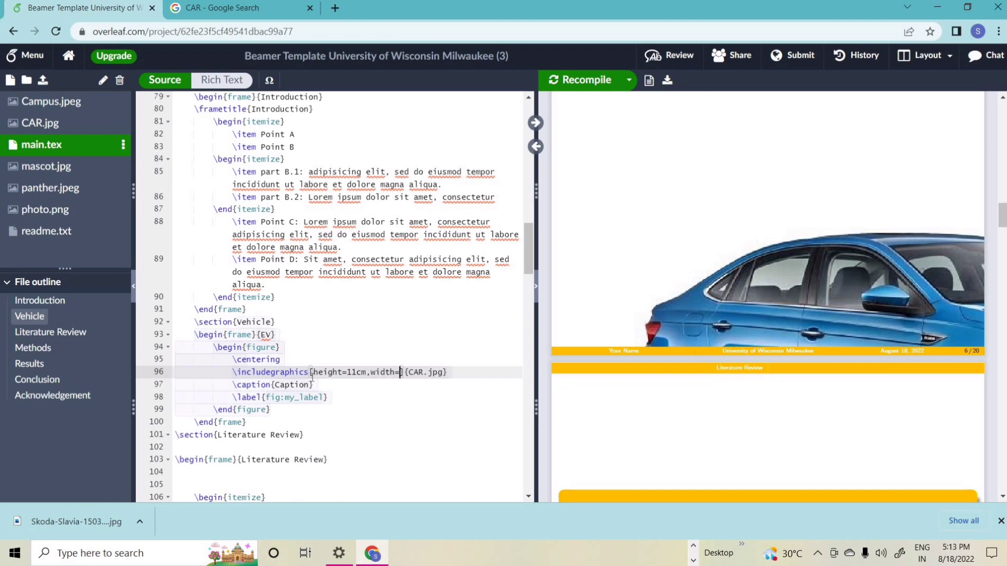
left_click(582, 83)
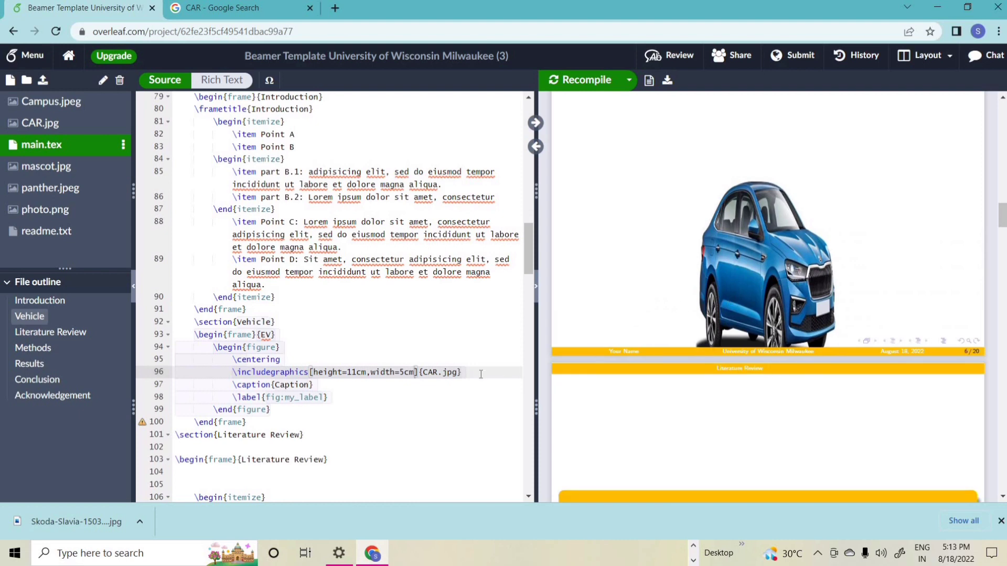
Step: Set the car image's height to 6cm, recompile and view the EV slide
left_click(356, 373)
key("BackSpace")
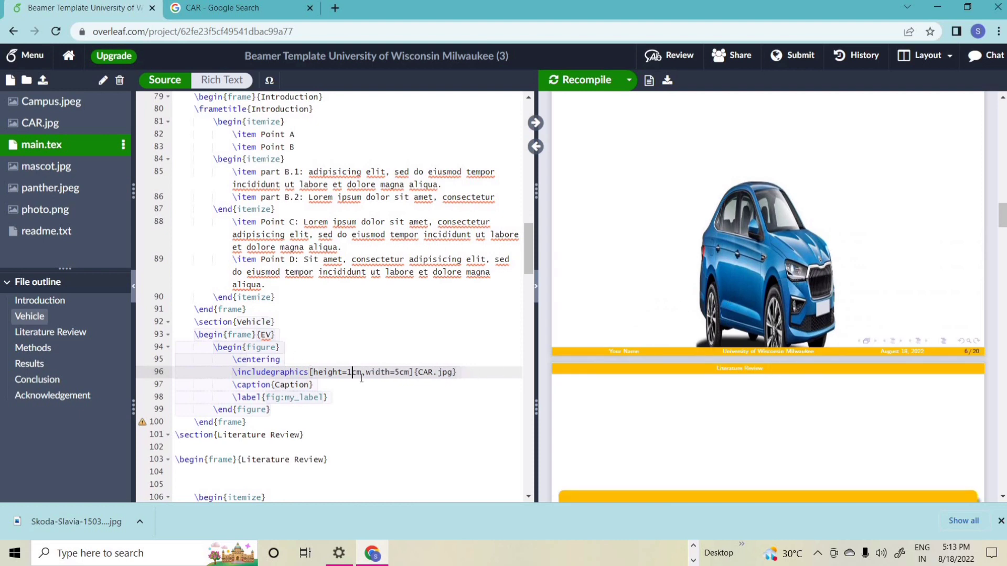
key("BackSpace")
type("6")
left_click(586, 84)
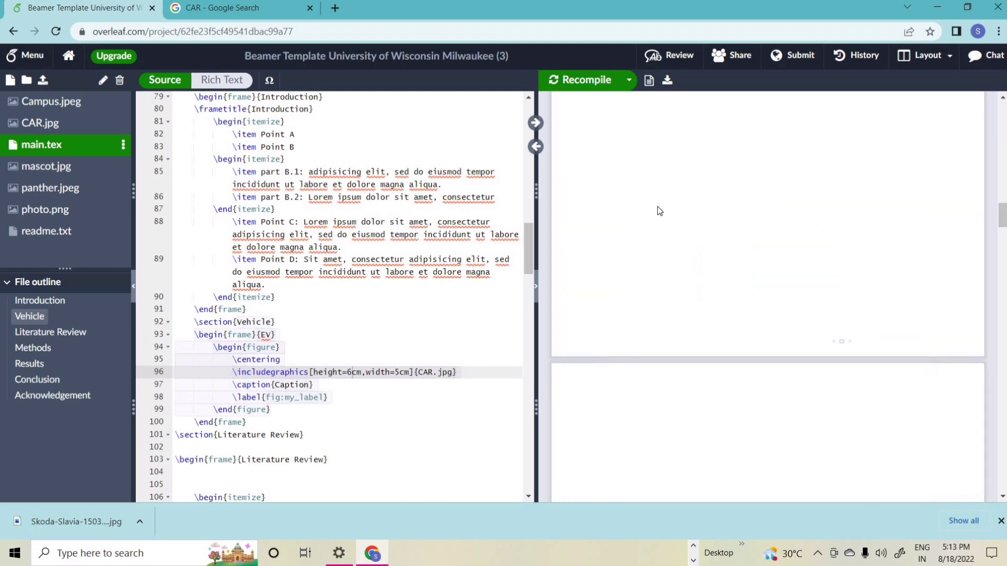
scroll(821, 296, "up", 3)
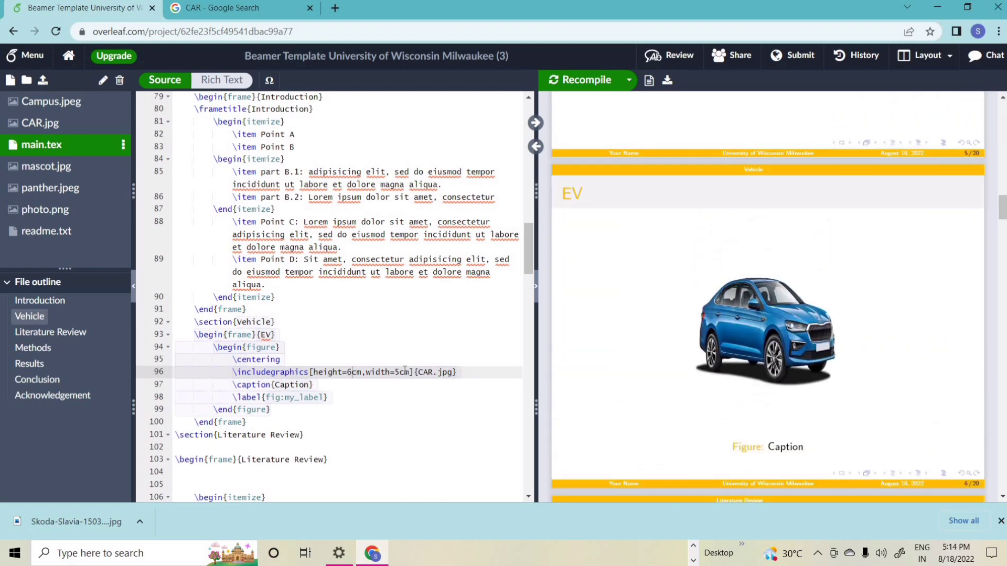
Step: Set the car image's width to 10cm and recompile the presentation
key("BackSpace")
type("110")
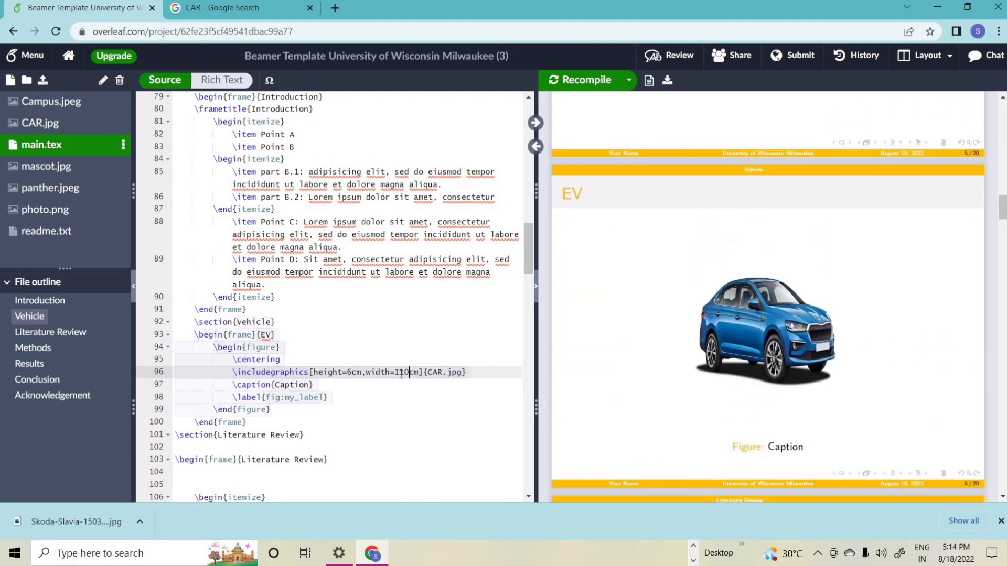
key("BackSpace")
key("BackSpace")
type("0")
left_click(610, 82)
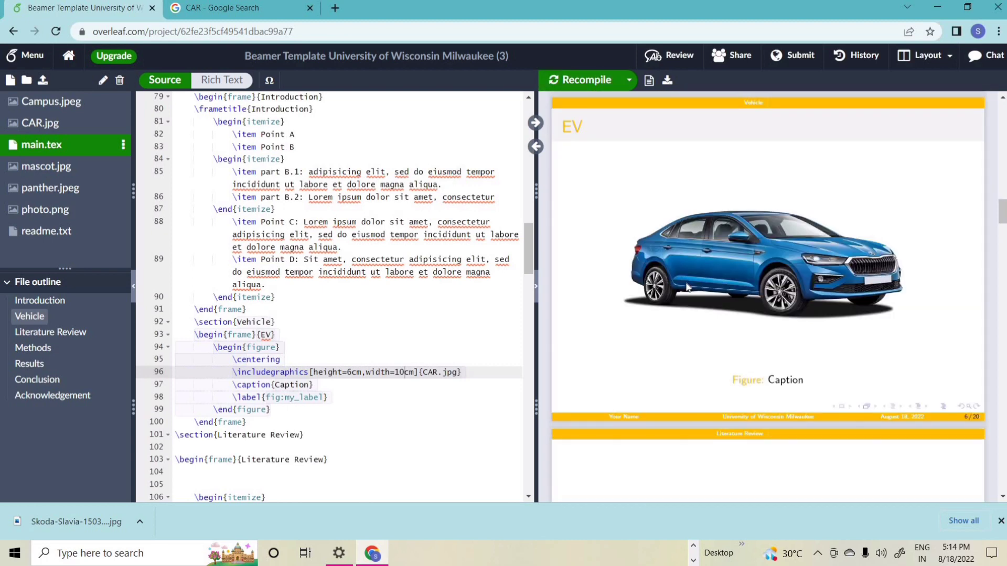
Step: Replace the EV figure's placeholder caption with "skoda" and update the slide preview
left_click(311, 387)
key("BackSpace")
key("BackSpace")
key("BackSpace")
key("BackSpace")
key("BackSpace")
key("BackSpace")
key("BackSpace")
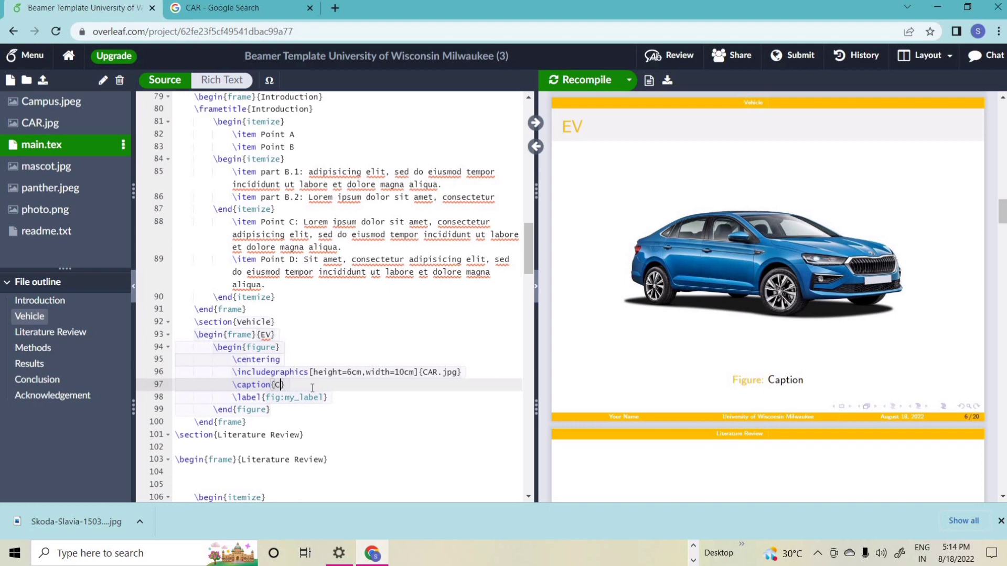
type("skoda")
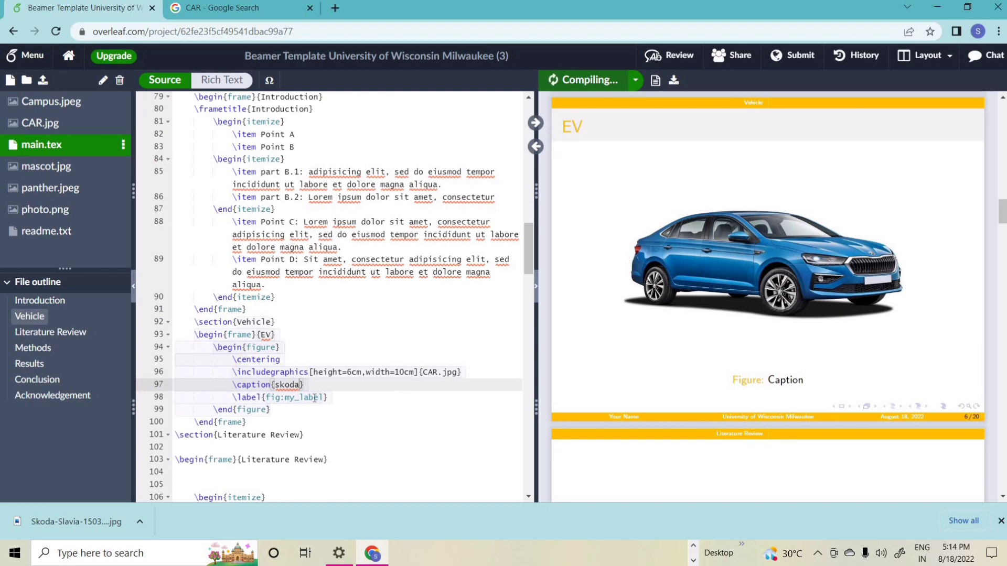
Step: Replace the EV figure's placeholder label with 4
left_click(325, 400)
key("BackSpace")
key("BackSpace")
key("BackSpace")
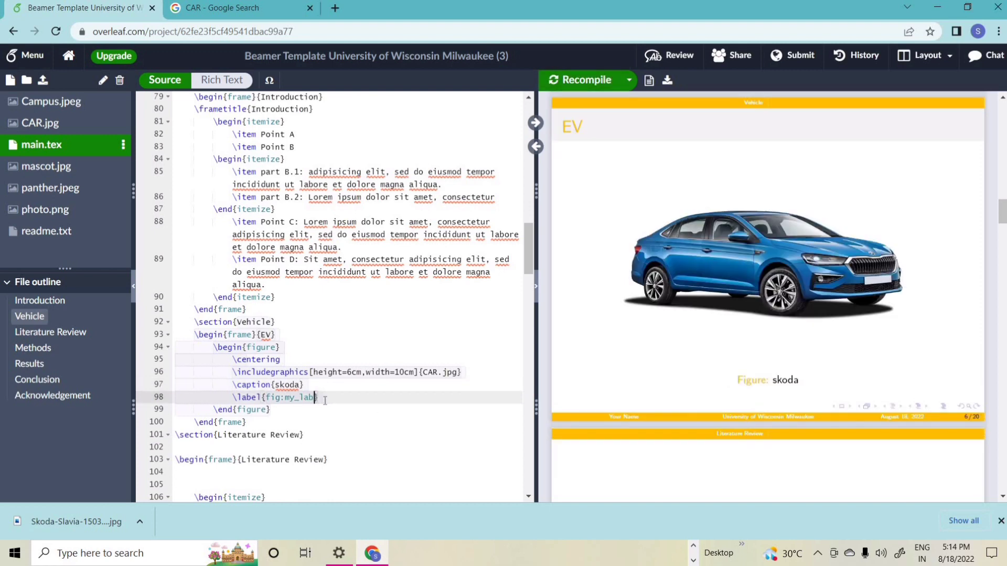
key("BackSpace")
key("BackSpace")
key("BackSpace")
key("BackSpace")
key("BackSpace")
key("BackSpace")
key("BackSpace")
key("BackSpace")
key("BackSpace")
type("4")
Step: Add the line "The figure \ref{4} represents a car." after the EV frame, recompile and check it in the preview
scroll(360, 401, "down", 1)
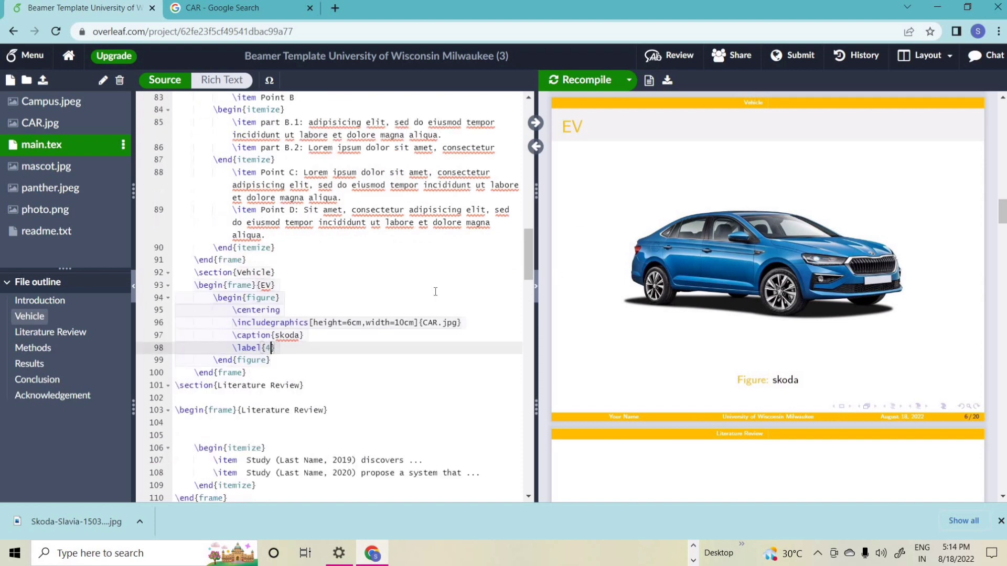
left_click(259, 372)
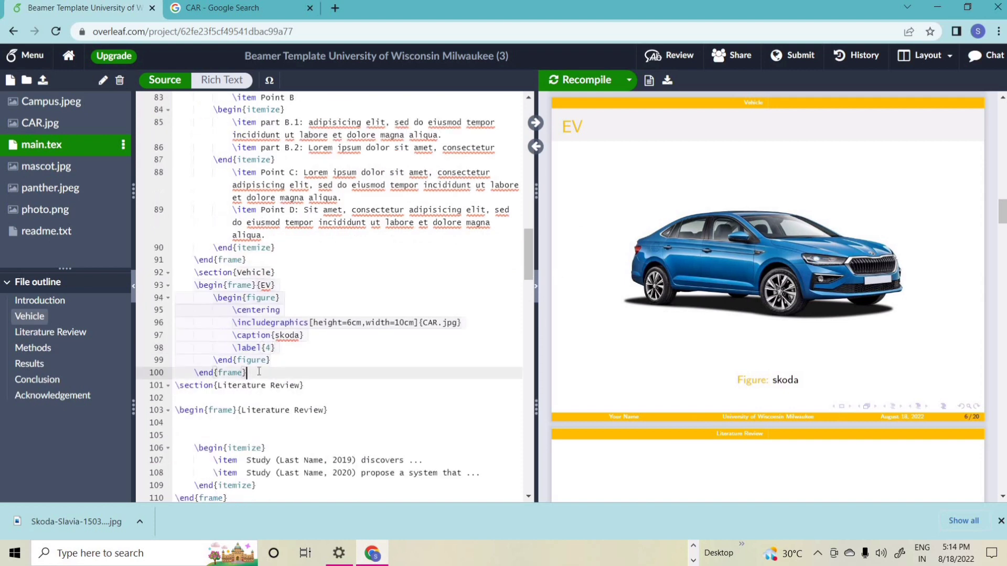
key("Return")
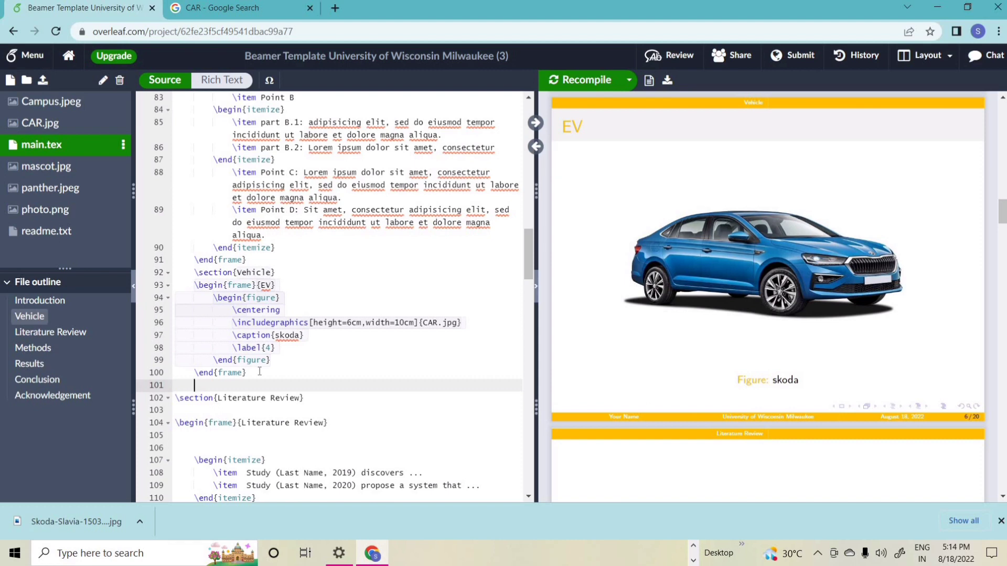
type("e figure \\re")
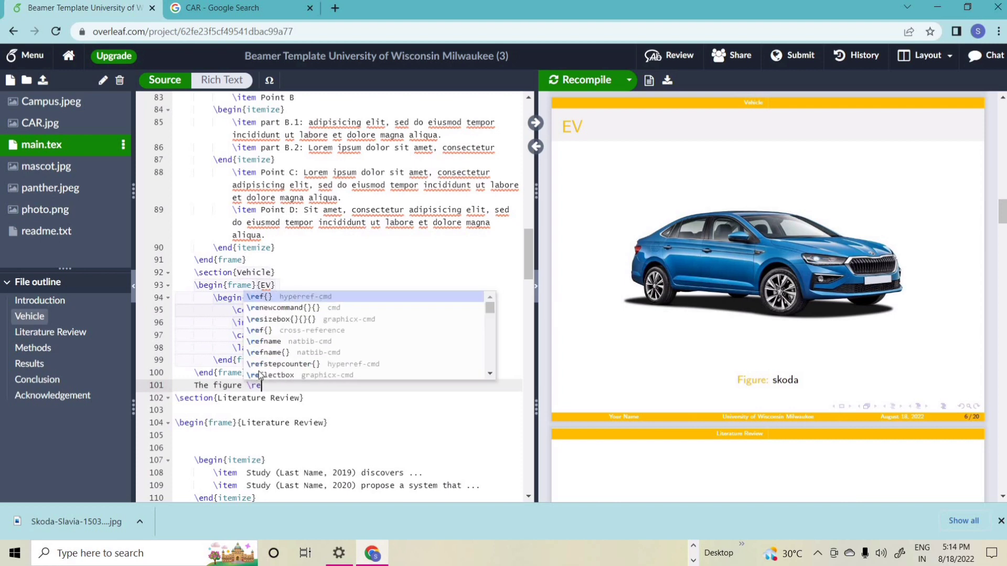
type("f{")
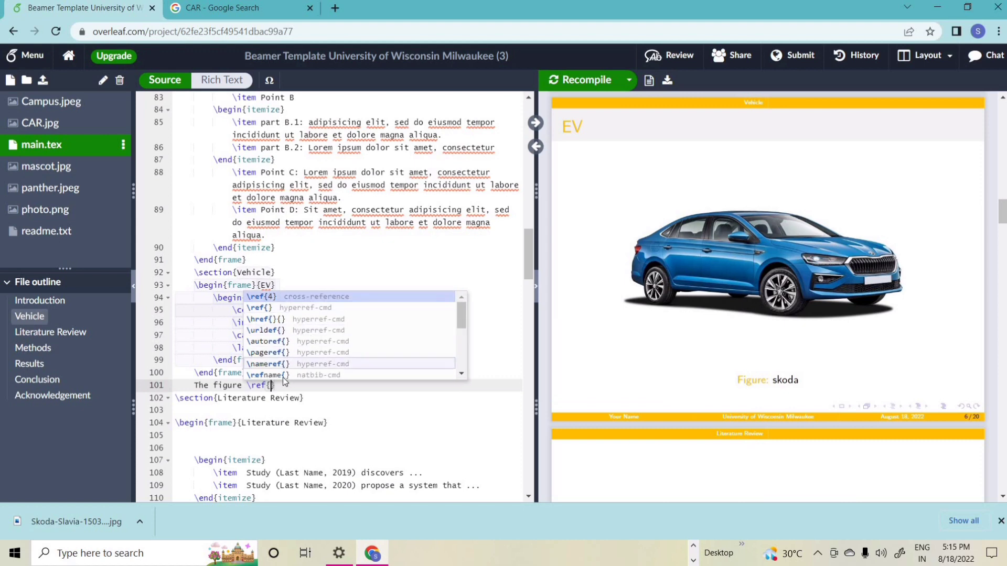
left_click(272, 385)
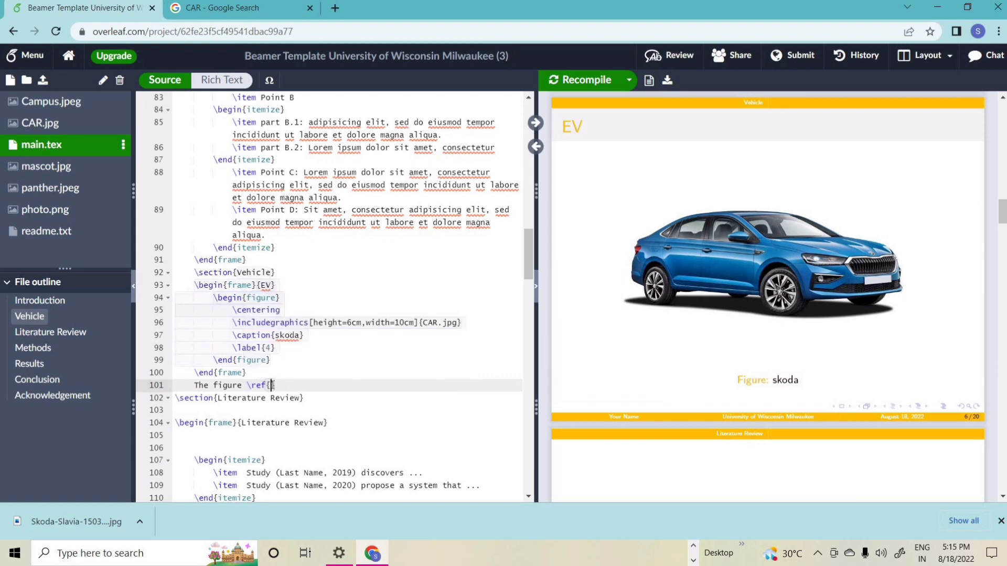
left_click(296, 385)
type("repr")
type("esents a car")
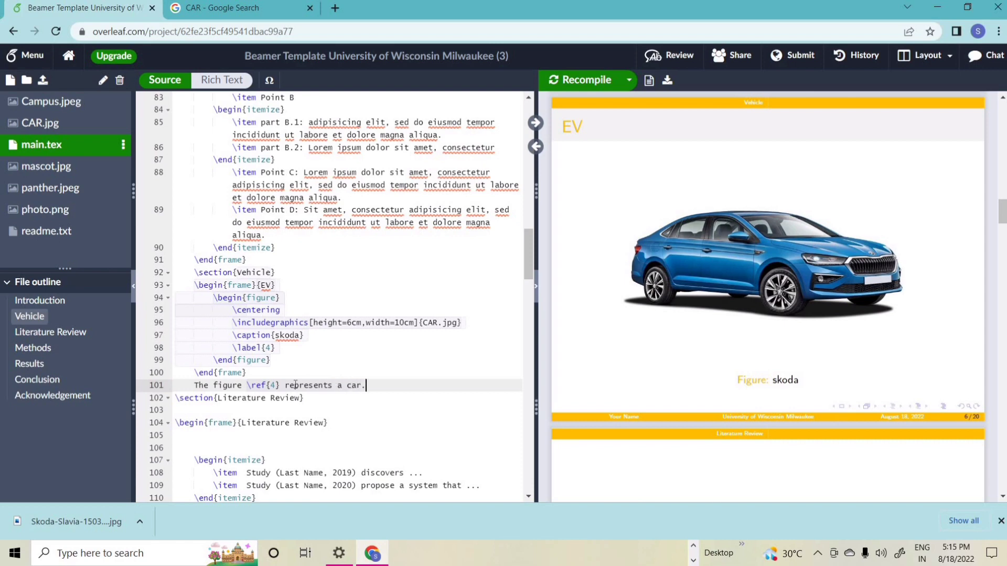
type(".")
left_click(582, 80)
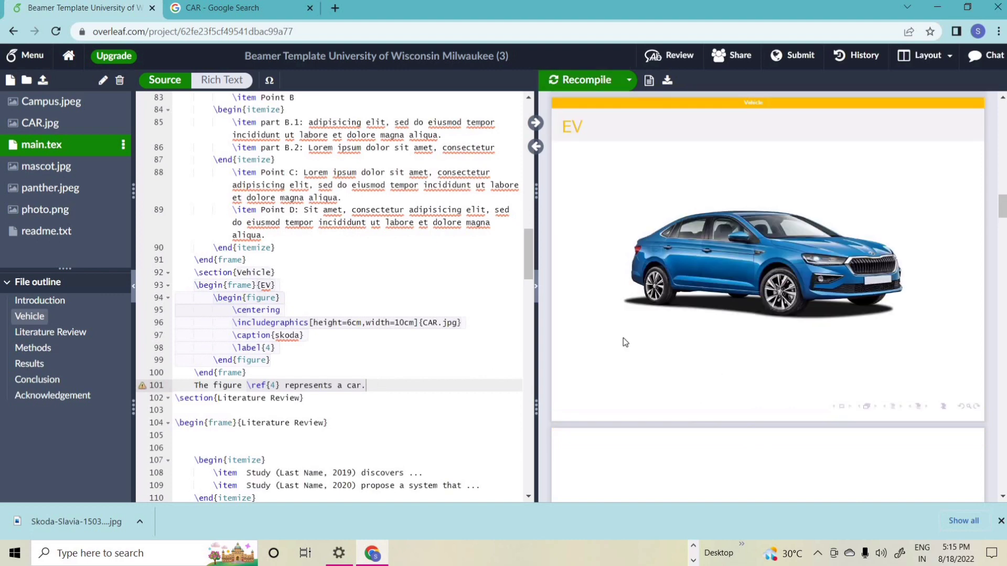
scroll(820, 389, "down", 5)
scroll(688, 259, "up", 3)
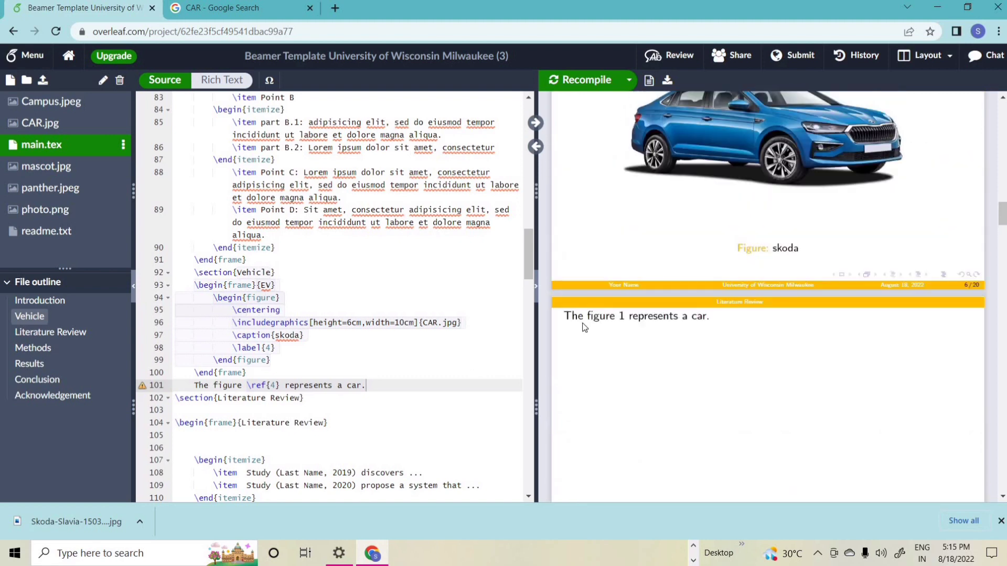
Step: Insert a new frame environment between the EV frame and the figure sentence, and take out its \end{frame} line above the sentence
left_click(275, 373)
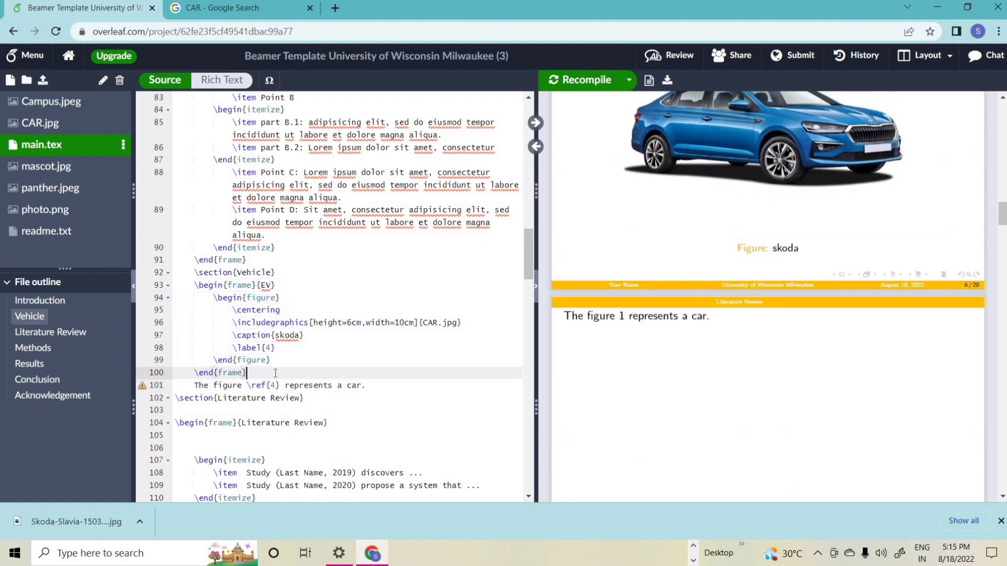
key("Return")
type("\\")
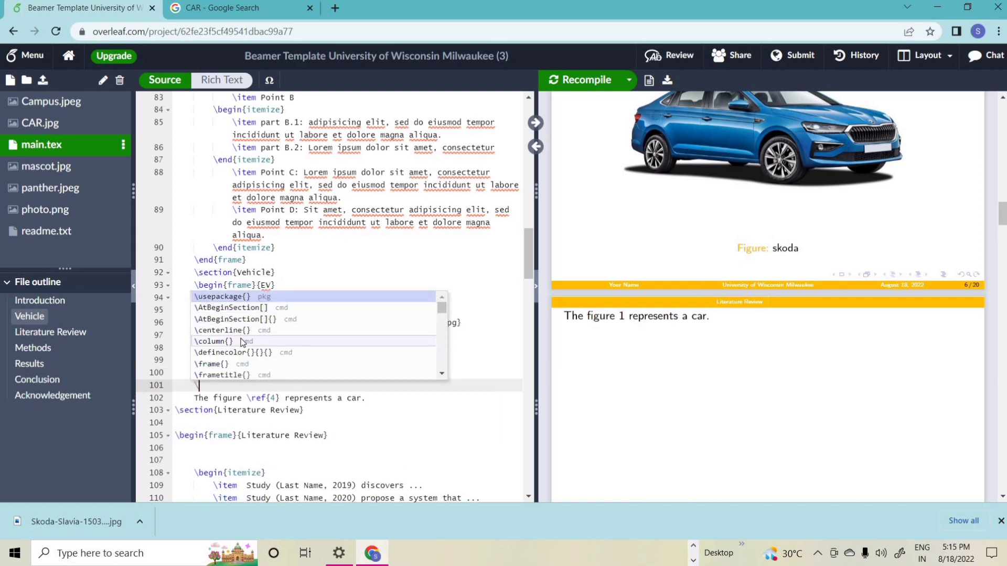
type("b")
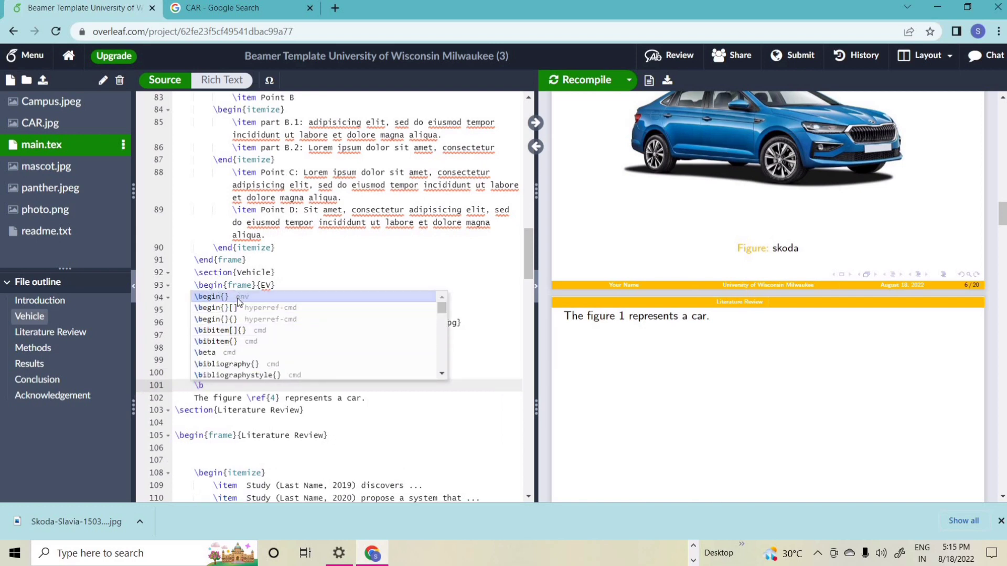
type("egin{fr")
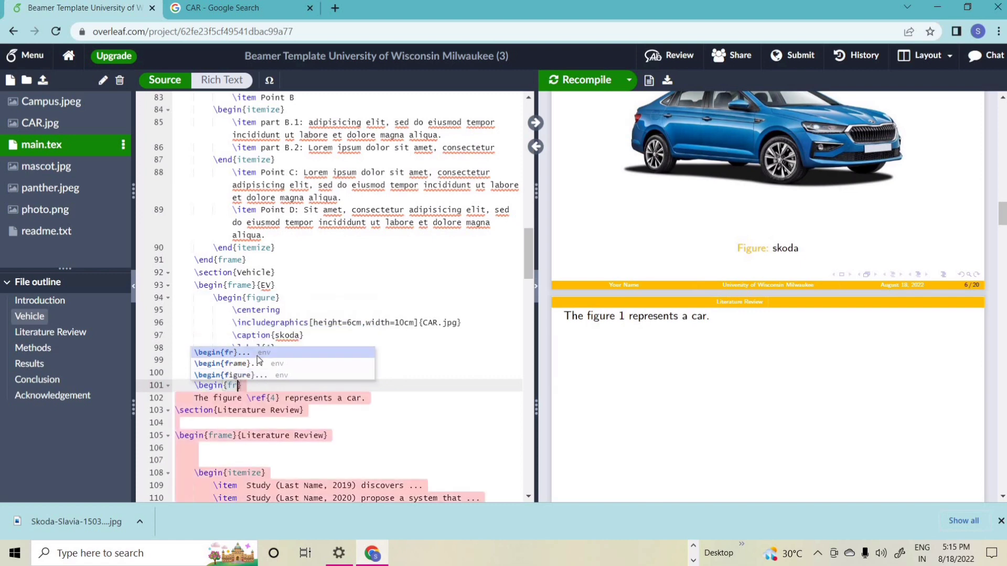
left_click(257, 364)
left_click(327, 387)
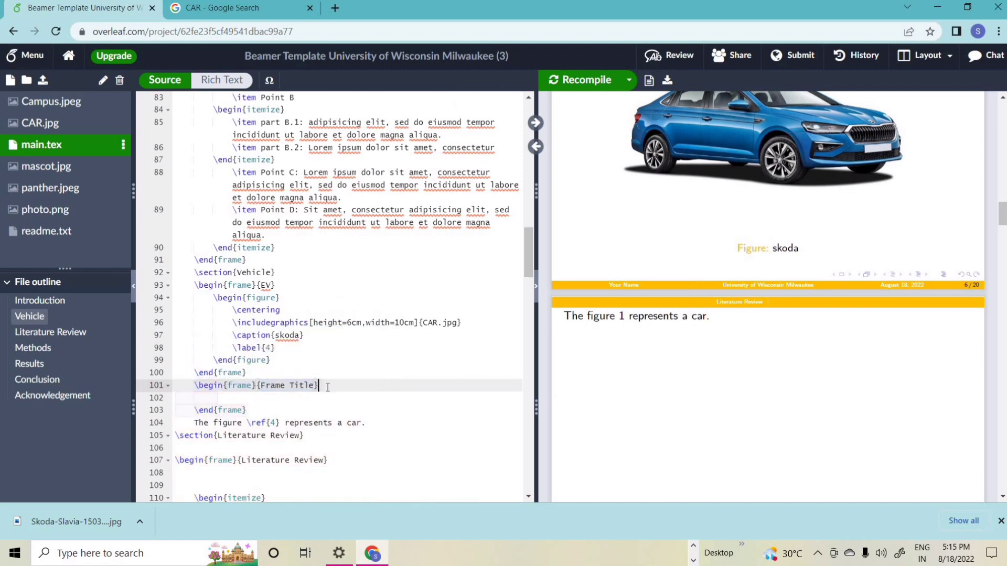
left_click_drag(265, 412, 196, 412)
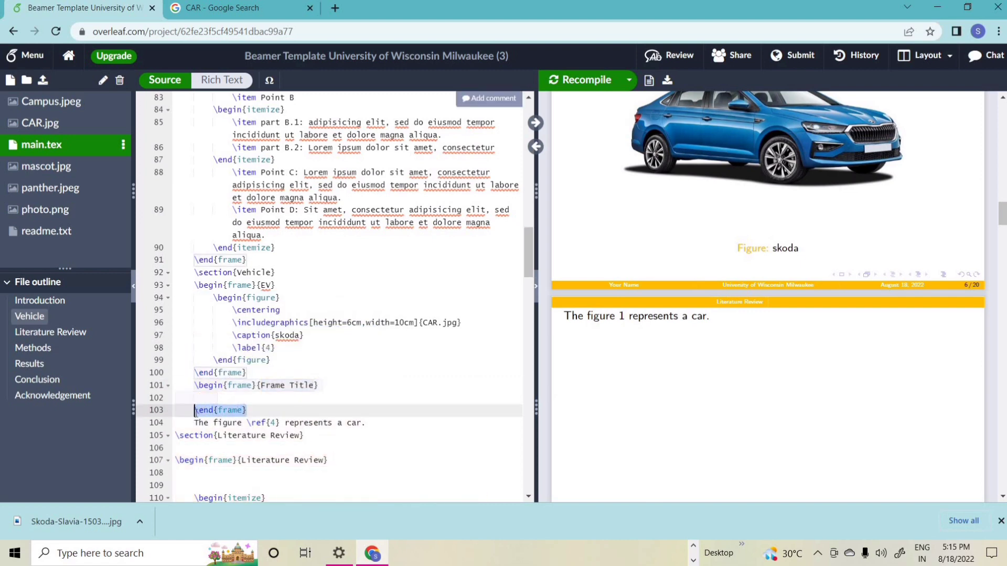
type("x")
left_click(403, 426)
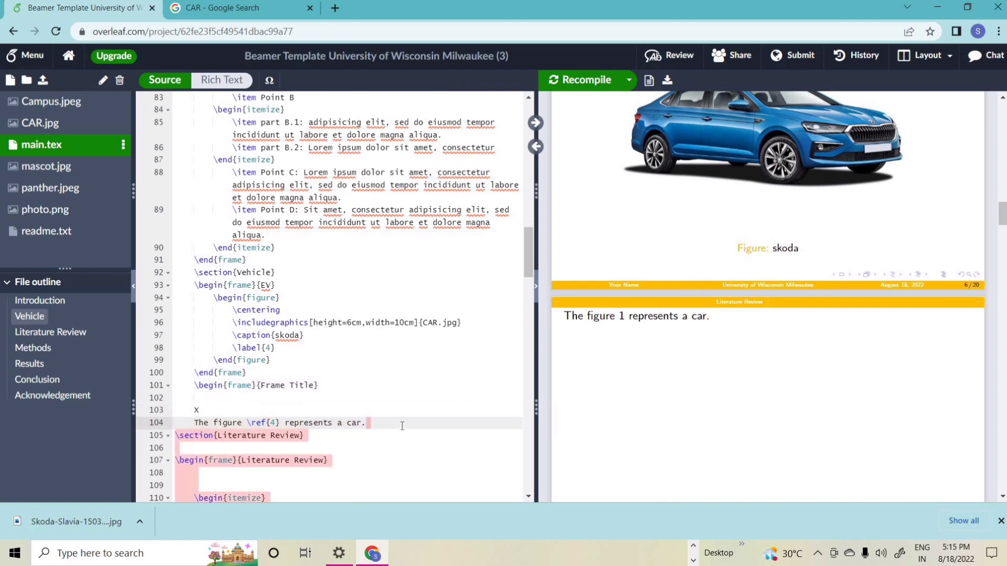
type("V")
key("BackSpace")
type("\\color{black}\\par \\centering Torque Variation:4-7,Speed-1200Nm")
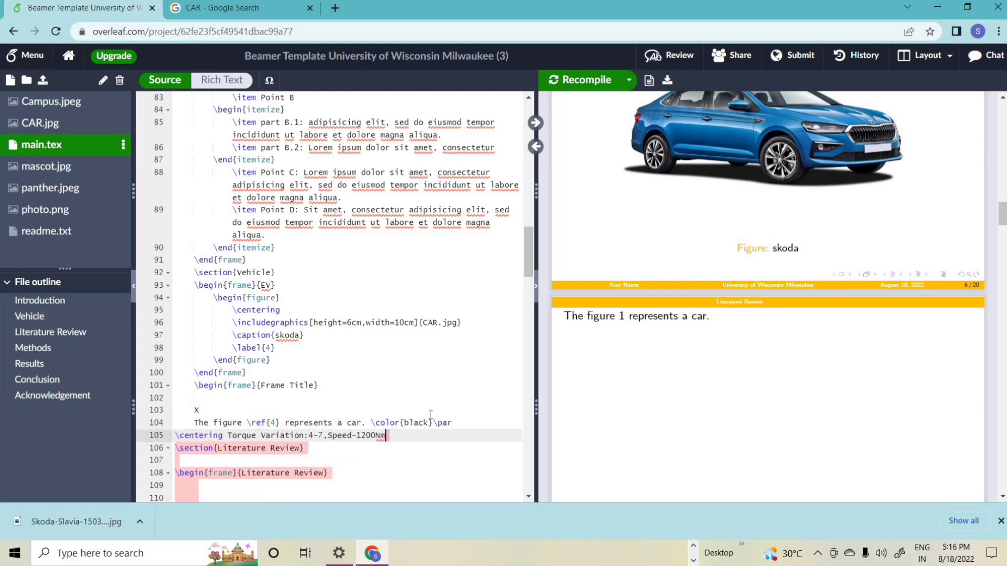
key("ctrl+z")
Step: Delete the stray X on the line above the figure sentence
left_click(319, 373)
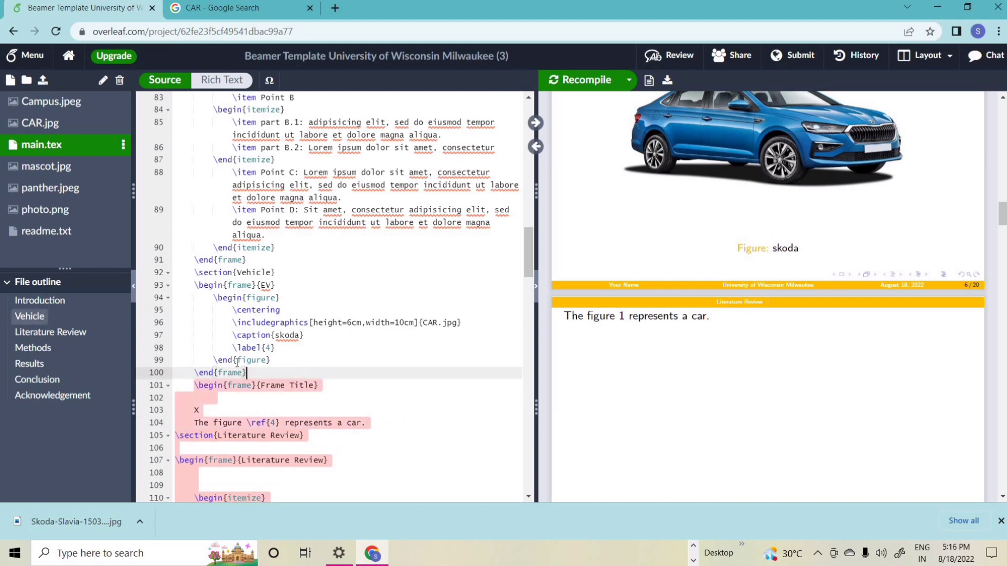
double_click(268, 372)
left_click(270, 374)
left_click(290, 408)
key("BackSpace")
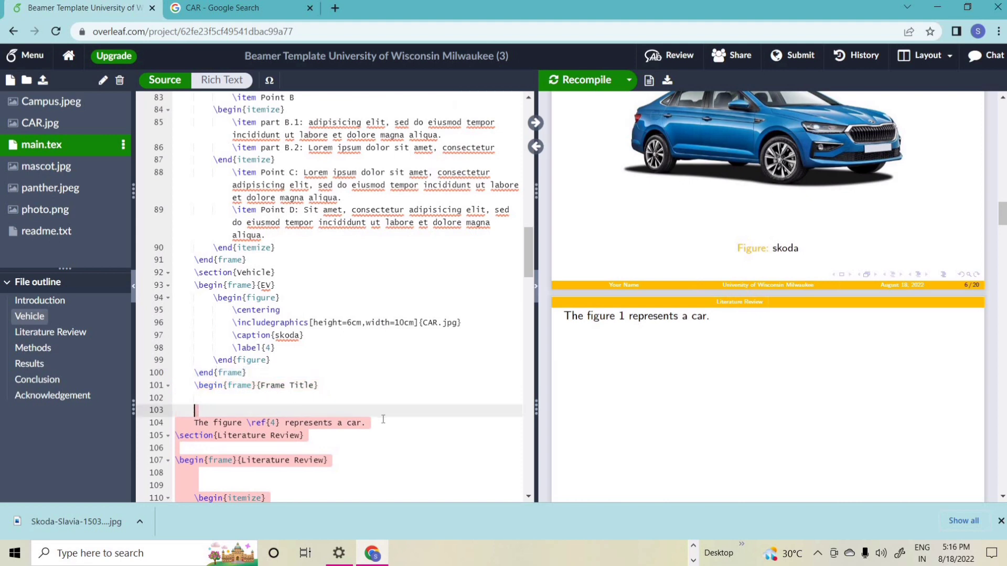
Step: Close the new frame by adding \end{frame} after the figure sentence, and recompile the presentation
left_click(385, 422)
type("\\end")
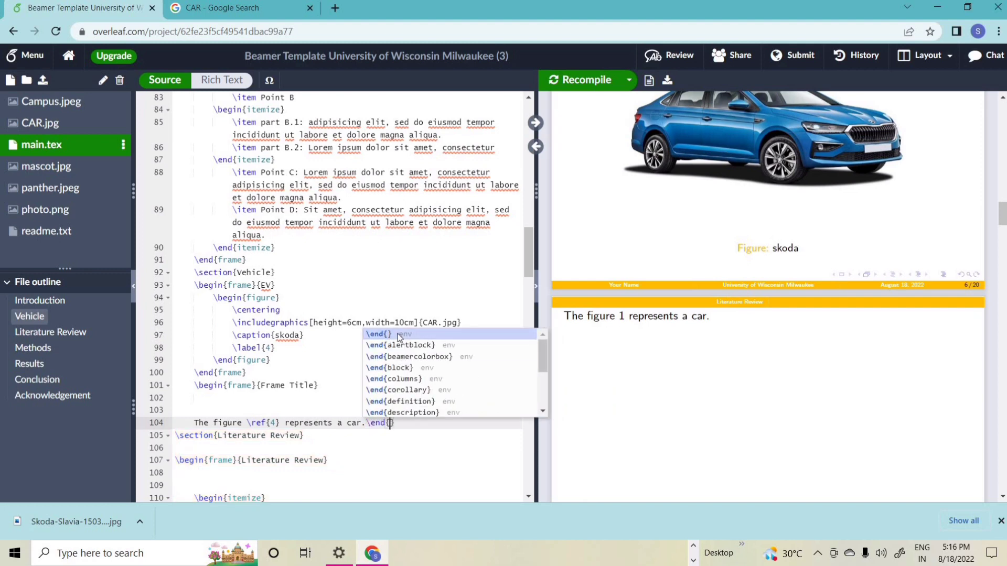
type("{frame")
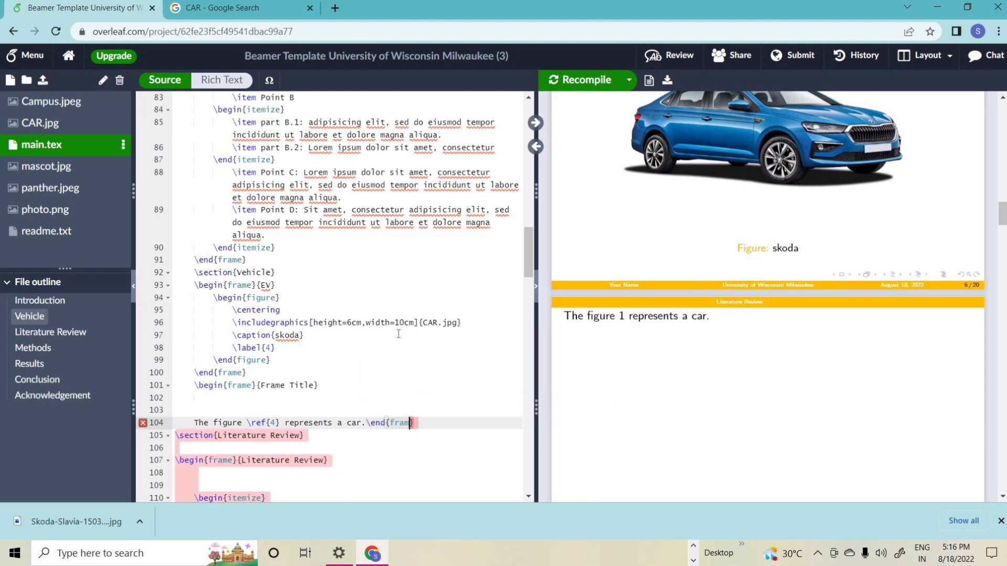
left_click(583, 80)
Step: Remove one blank line above the figure sentence, put \end{frame} on its own line and leave a blank line after it
left_click(251, 408)
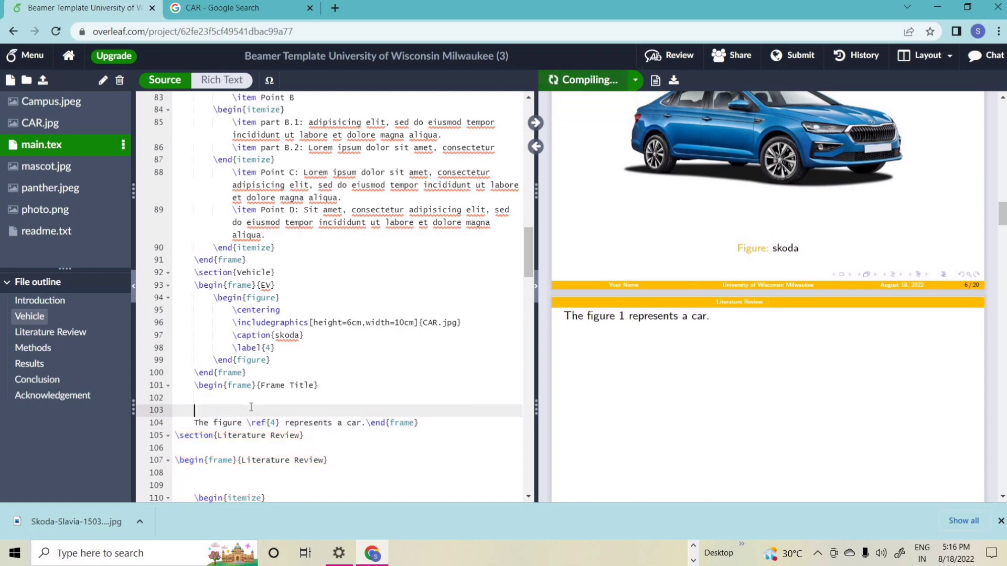
key("BackSpace")
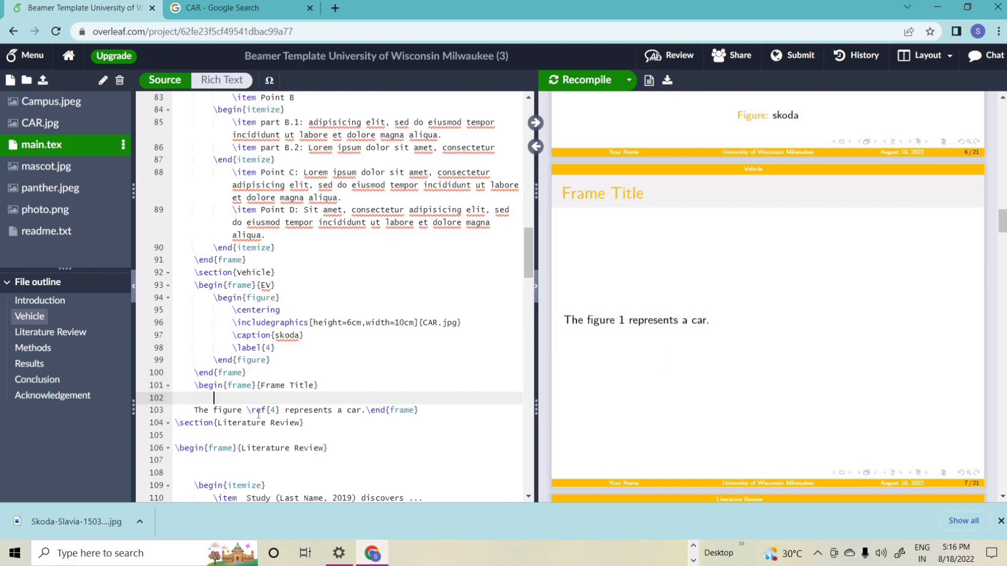
left_click(428, 414)
key("Return")
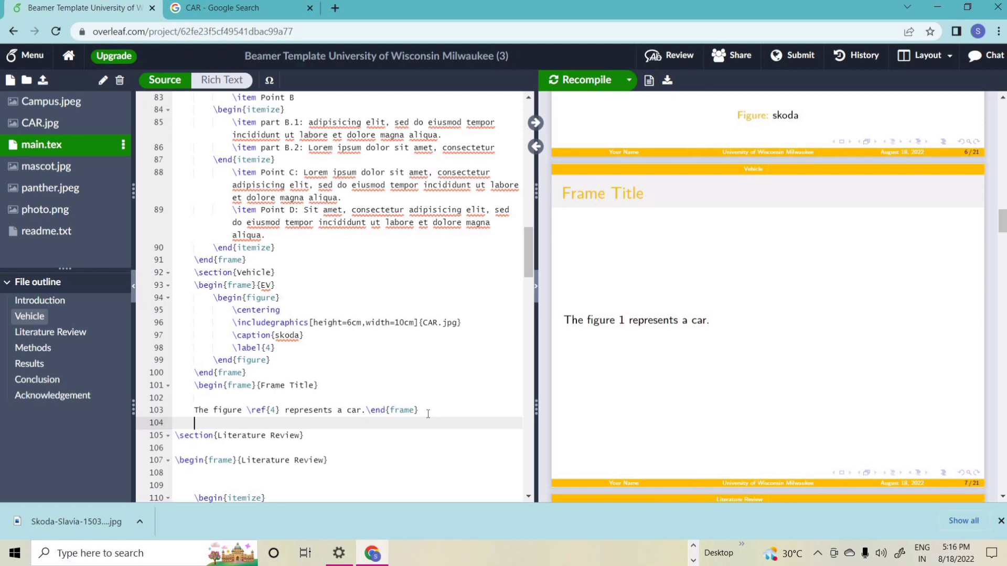
left_click(367, 414)
key("Return")
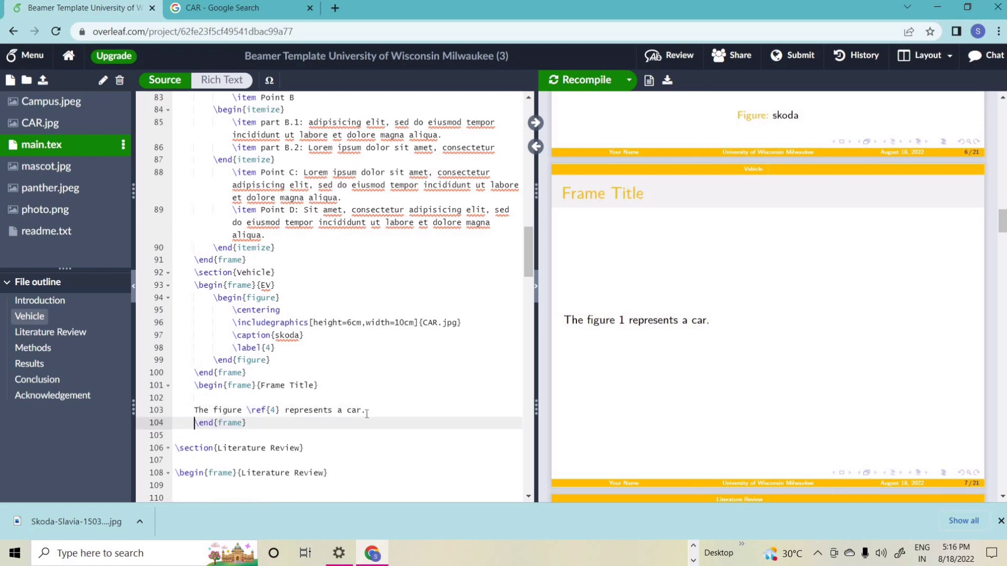
Step: Insert an itemize list below the figure sentence with the item "skoda", and recompile
key("Return")
type("\begin")
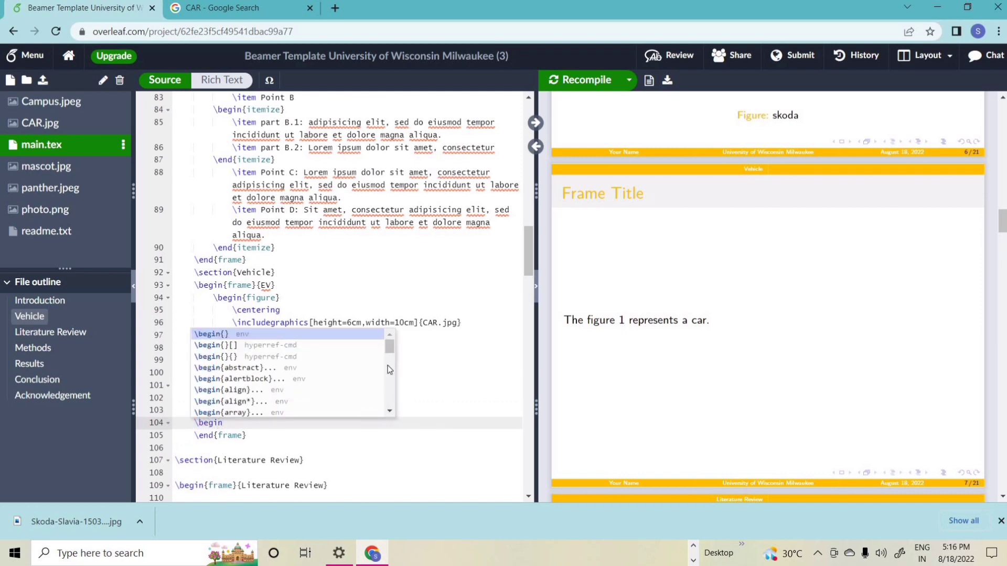
type("{ite")
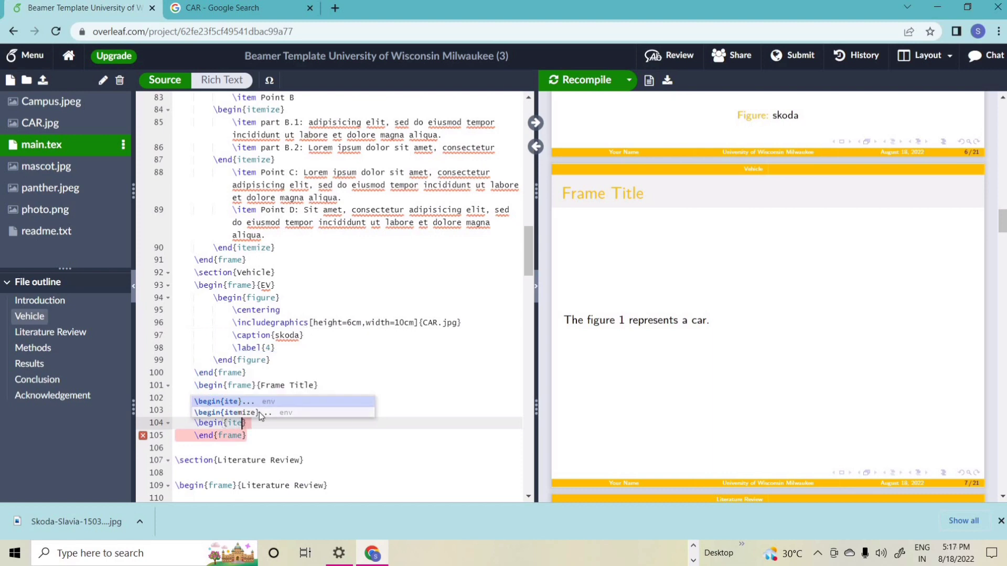
left_click(257, 412)
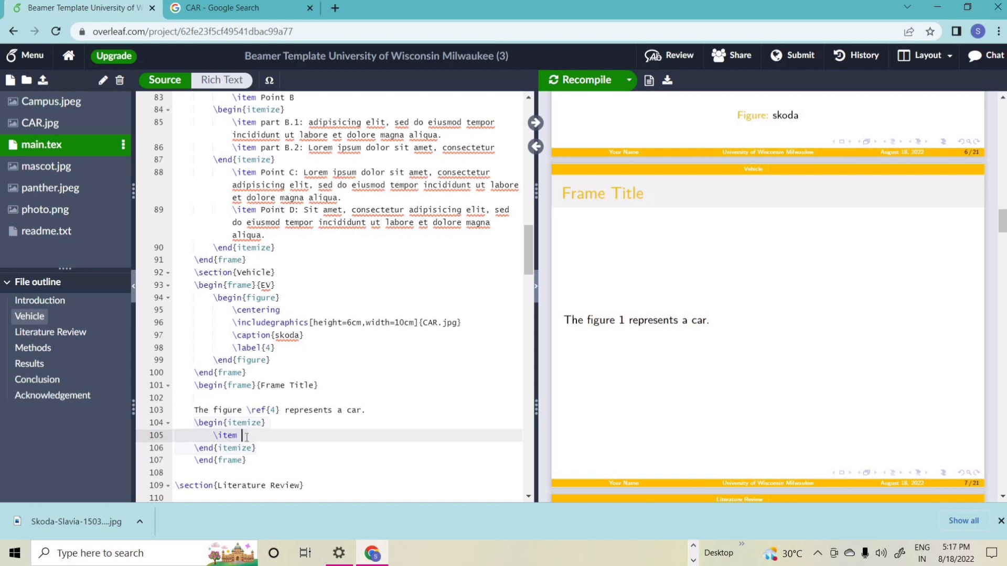
type("skoda")
left_click(586, 79)
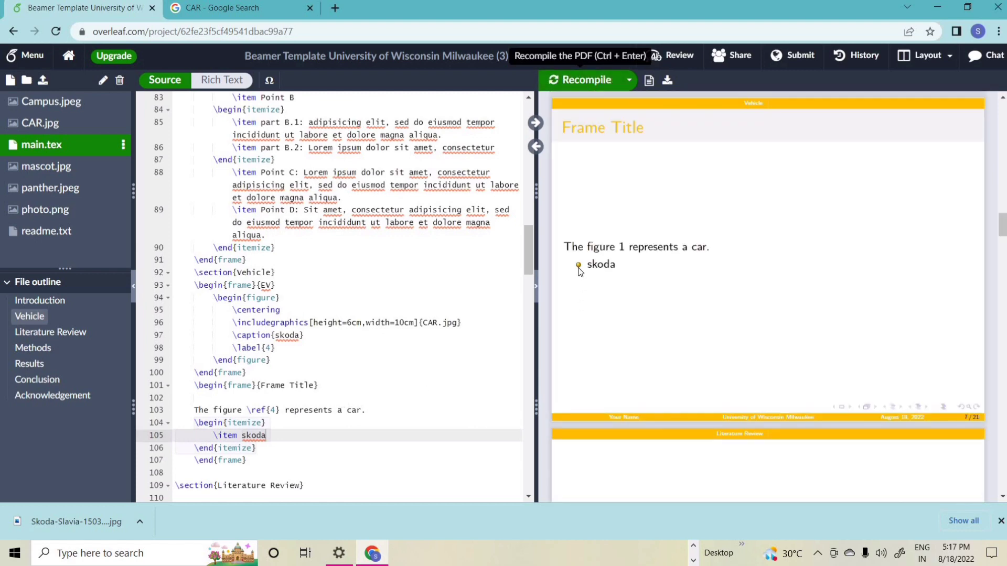
Step: Add a second list item "BMW" below skoda and recompile
key("Return")
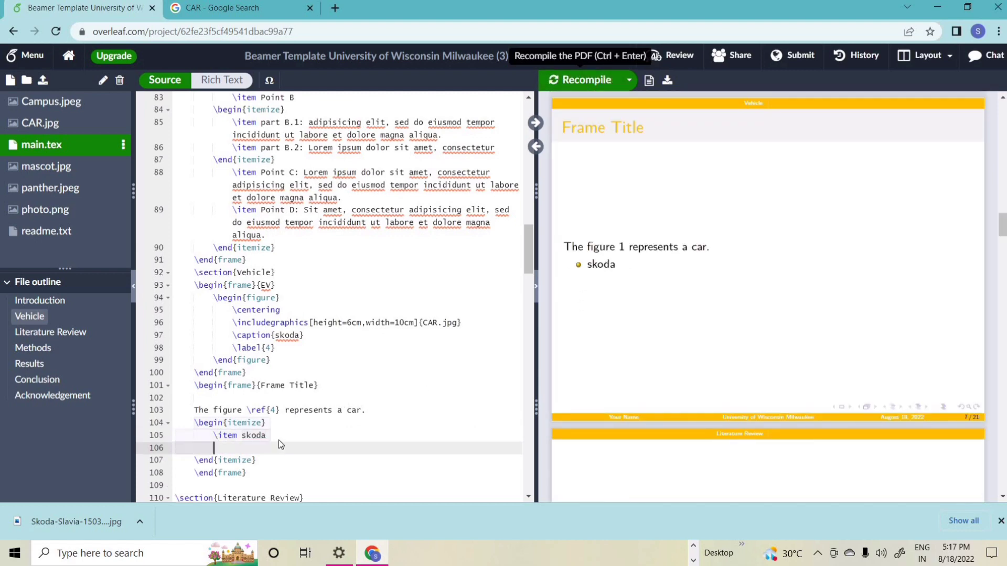
type("\\item")
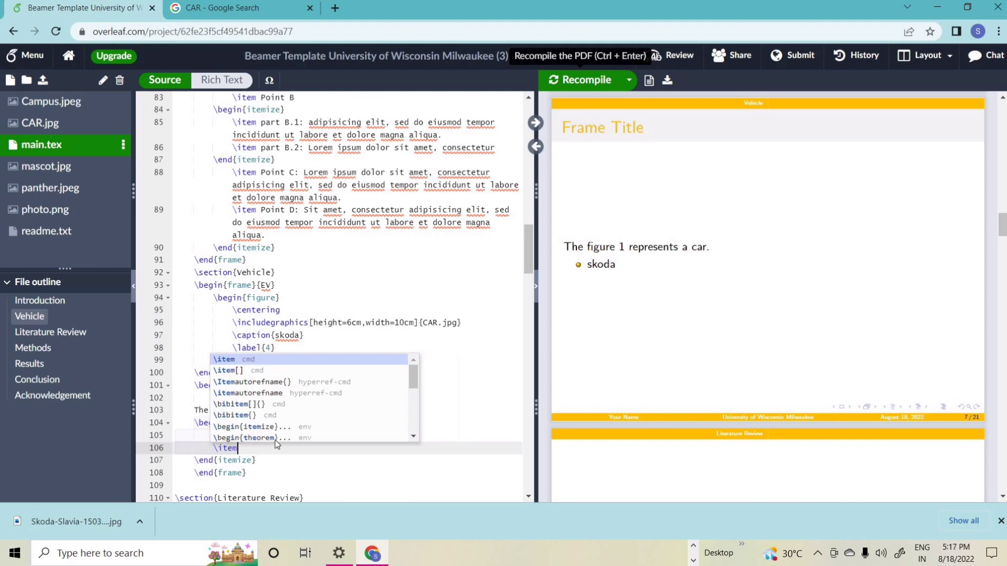
key("Return")
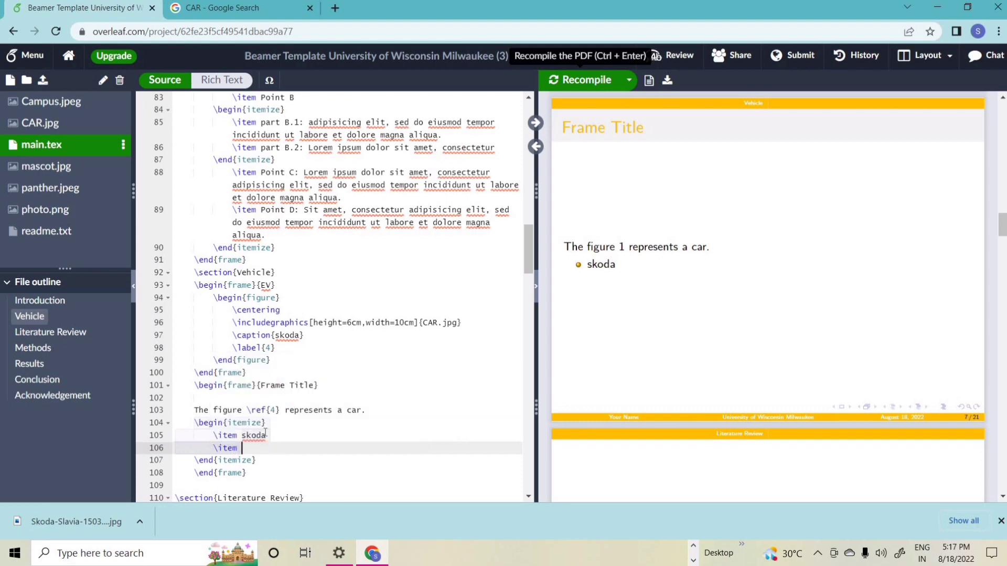
type("BMW")
left_click(605, 88)
Step: Add a third list item "HONDA" below BMW and recompile
left_click(278, 436)
left_click(277, 449)
key("Return")
type("\\")
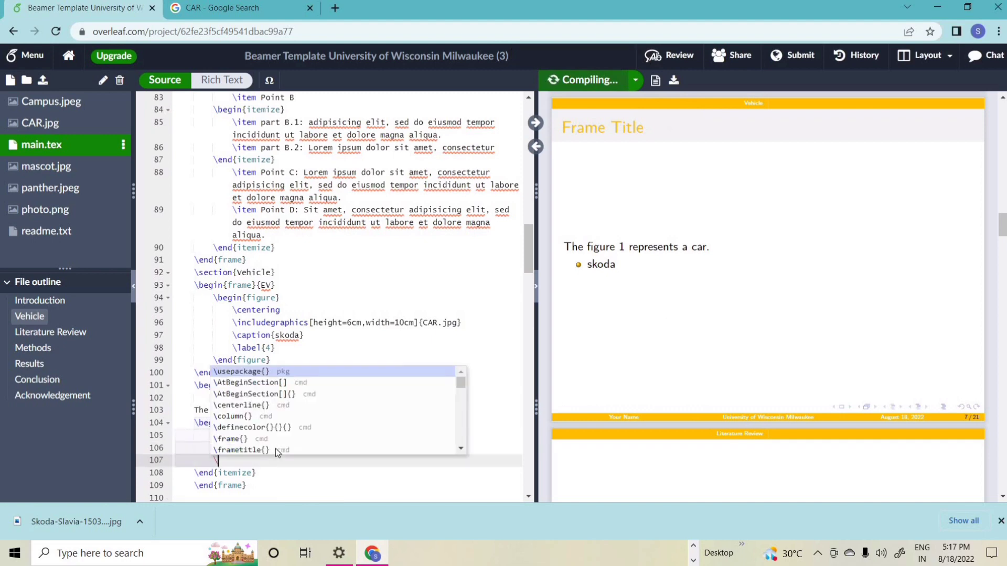
type("Ite")
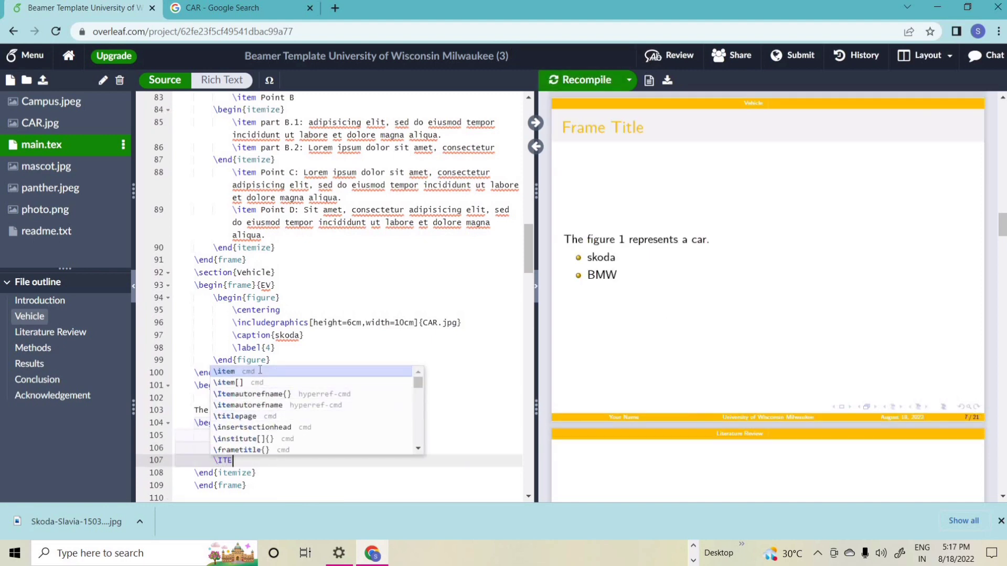
key("Return")
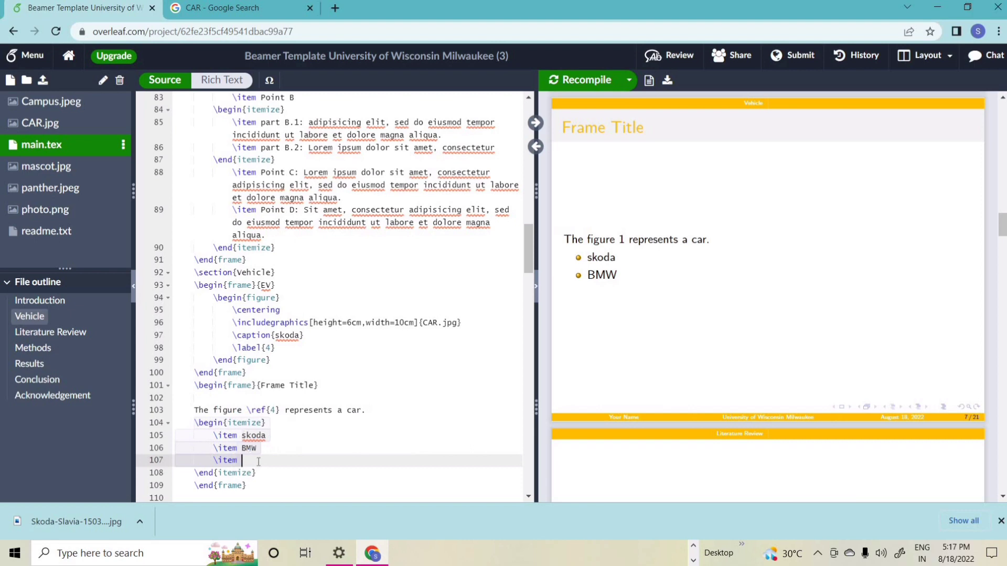
type("HNDA")
key("BackSpace")
key("BackSpace")
key("BackSpace")
type("ONDA")
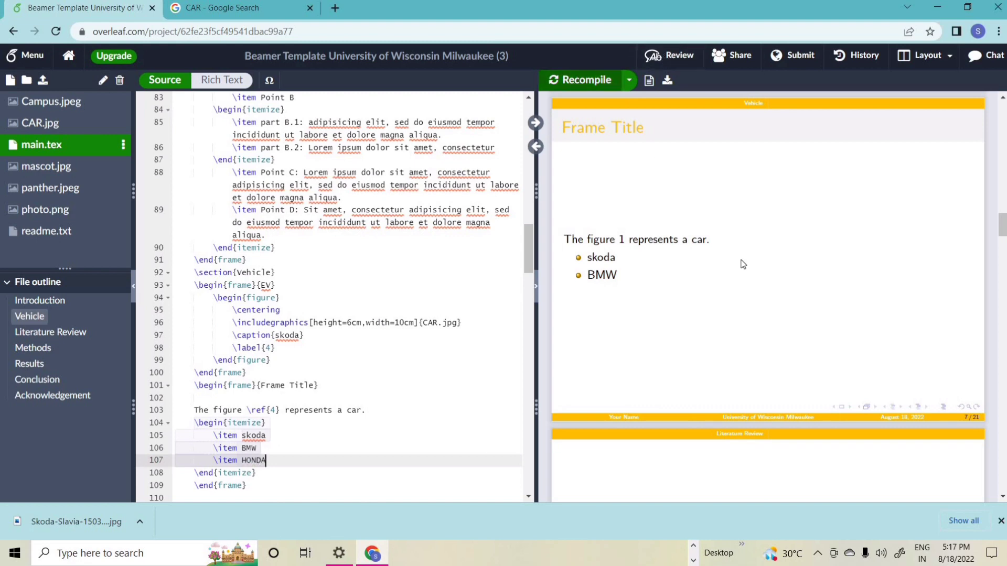
left_click(586, 79)
Step: Check the EV slide and the slide with the car list in the preview against their source code
scroll(766, 307, "up", 5)
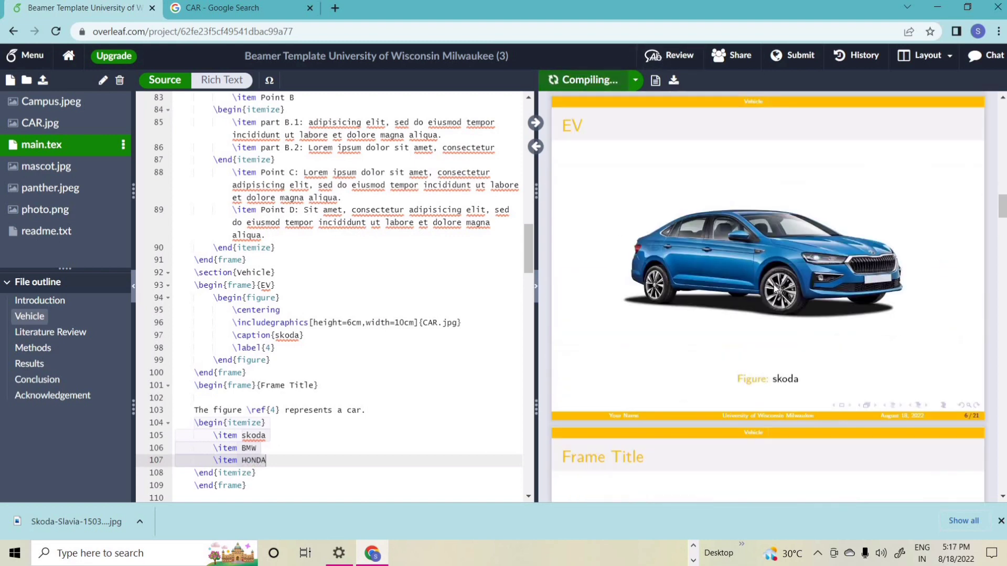
scroll(831, 322, "up", 6)
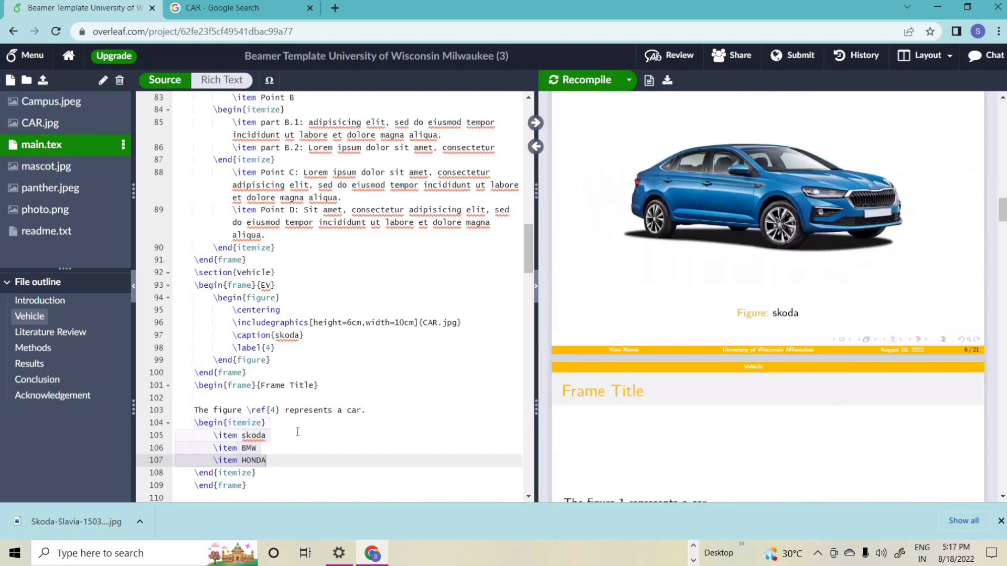
scroll(262, 371, "down", 2)
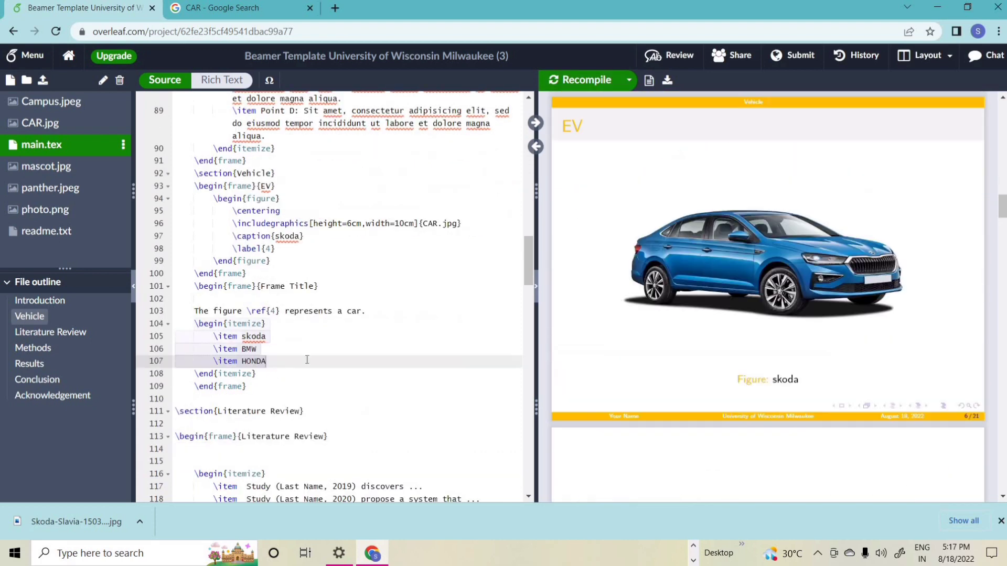
left_click(265, 374)
left_click(248, 387)
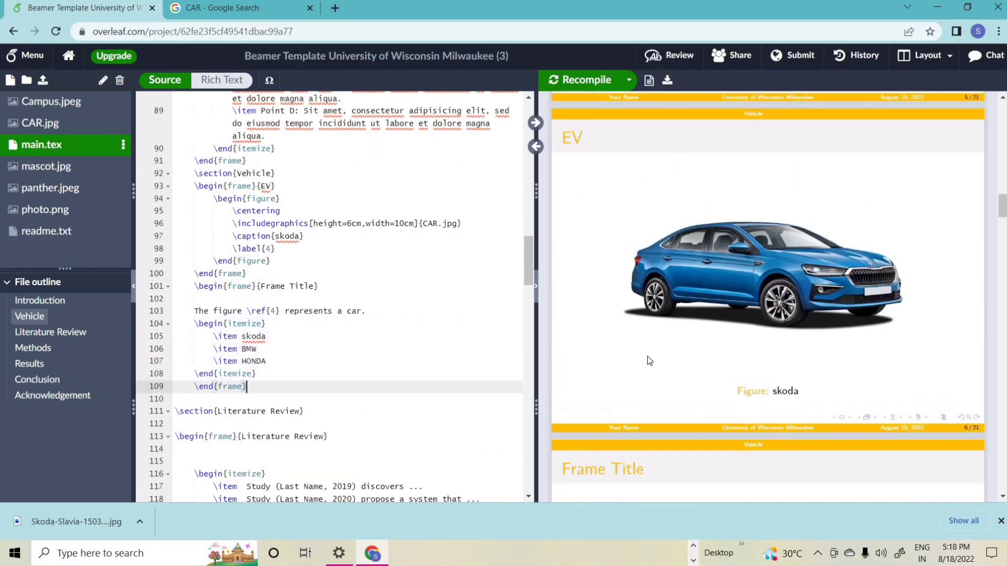
scroll(624, 196, "down", 3)
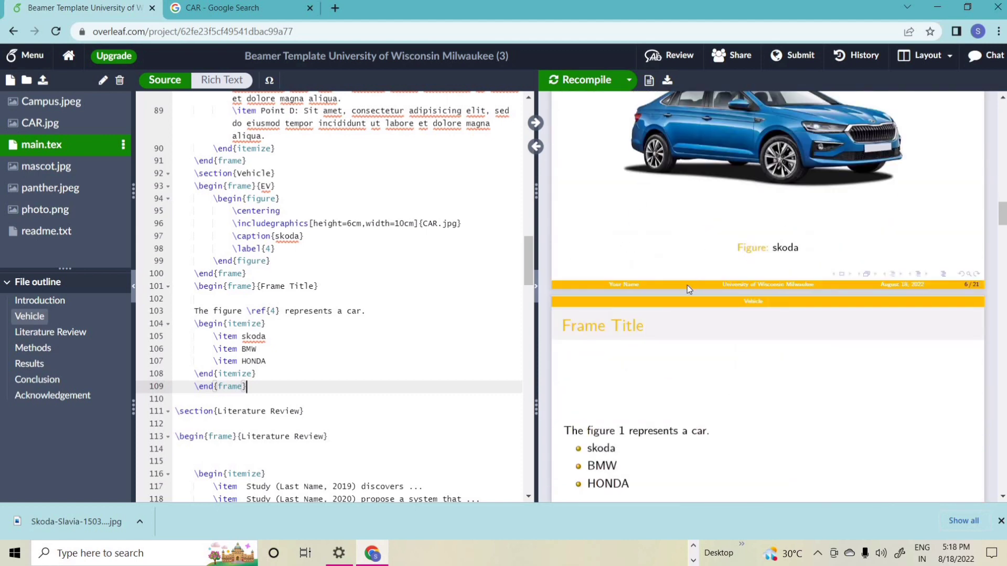
scroll(691, 286, "down", 3)
Step: Insert a new frame environment between the car list frame and the Literature Review section
left_click(237, 399)
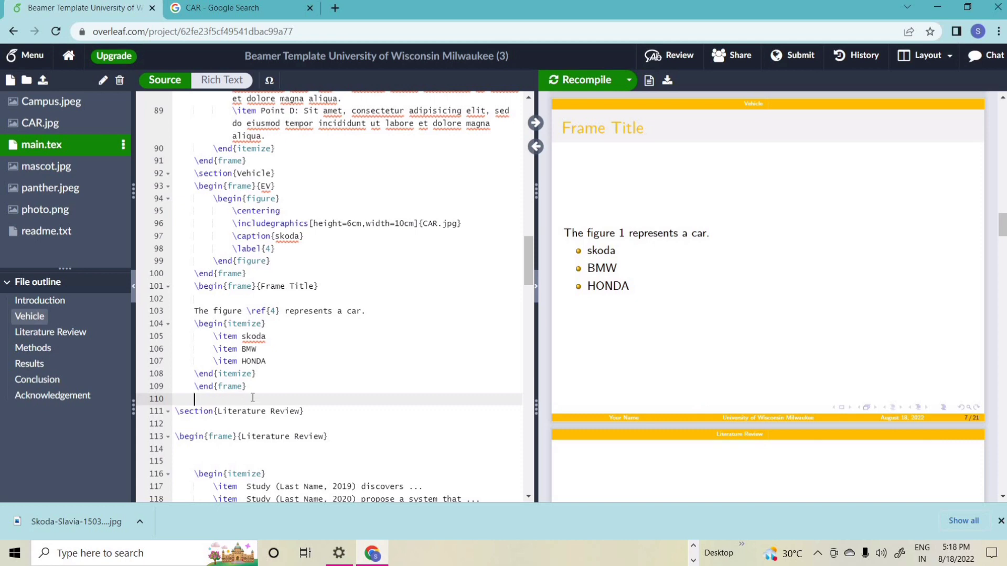
type("\\BEGIN")
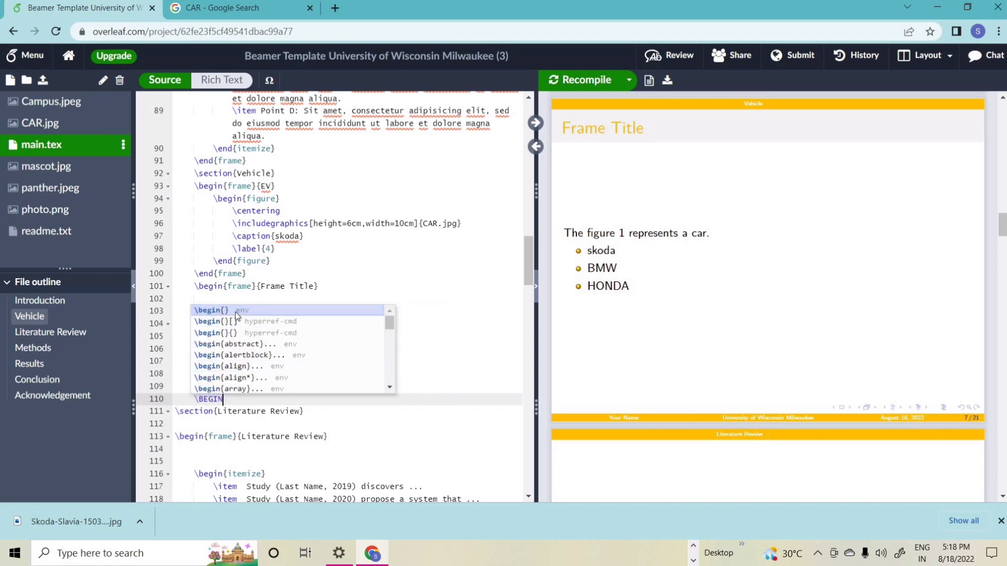
key("Return")
type("FR")
left_click(253, 378)
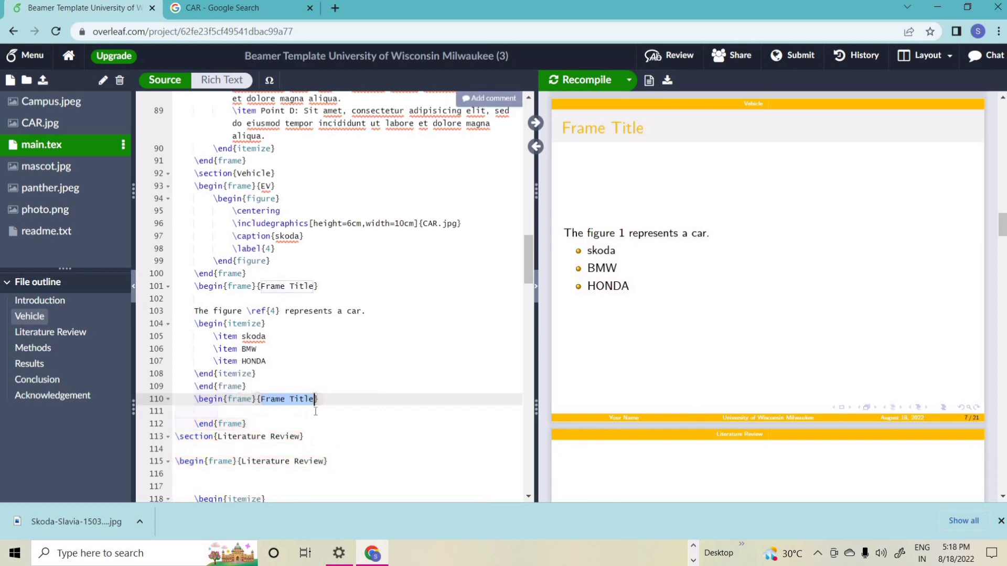
Step: Insert a tabular environment with c|c columns inside the new frame and recompile
left_click(273, 416)
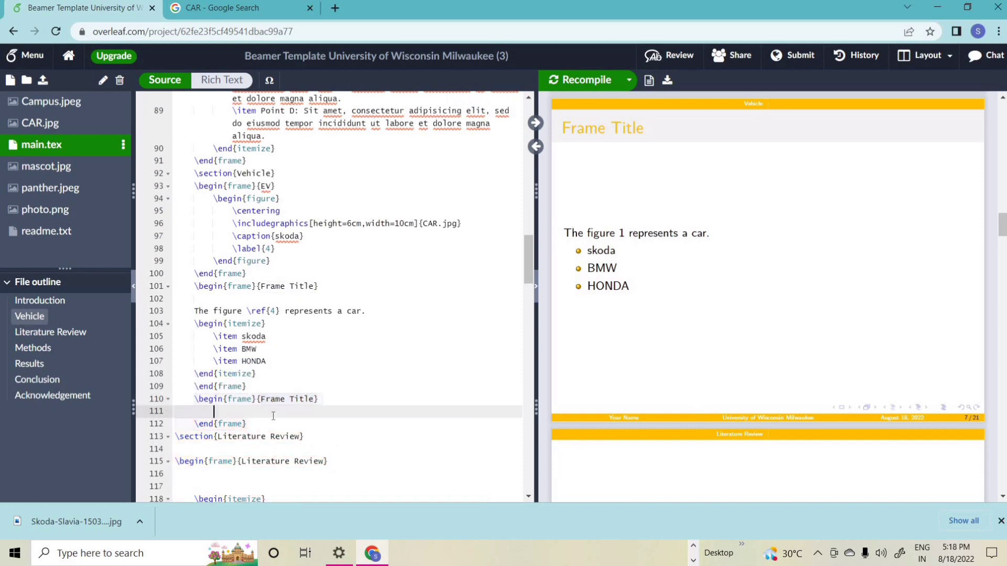
type("\\")
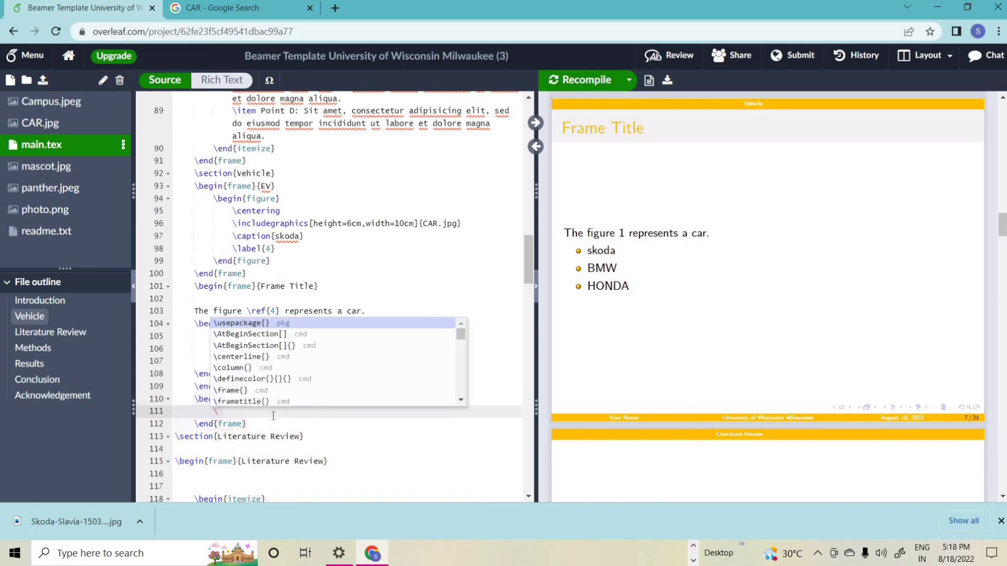
type("BE")
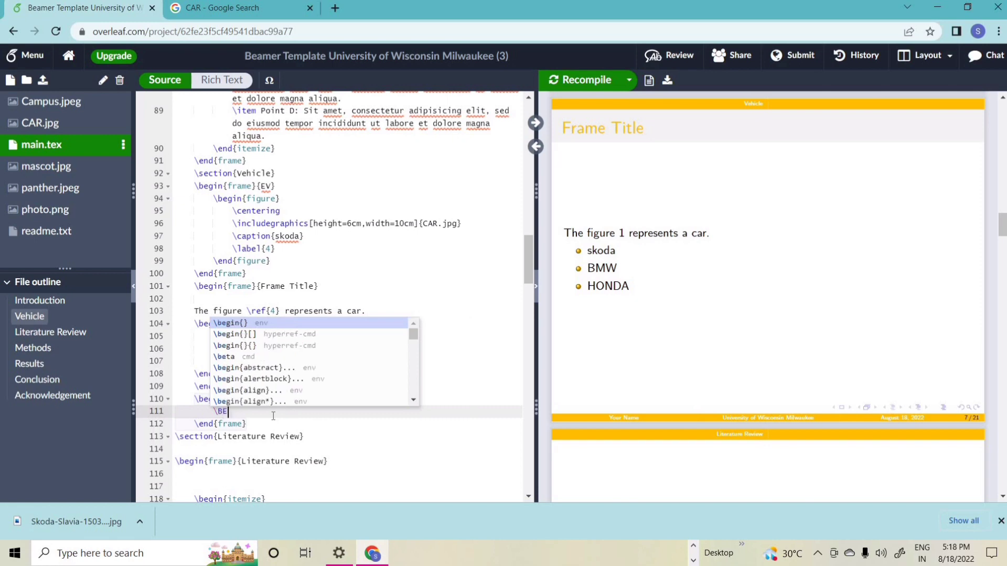
left_click(260, 324)
type("TAB")
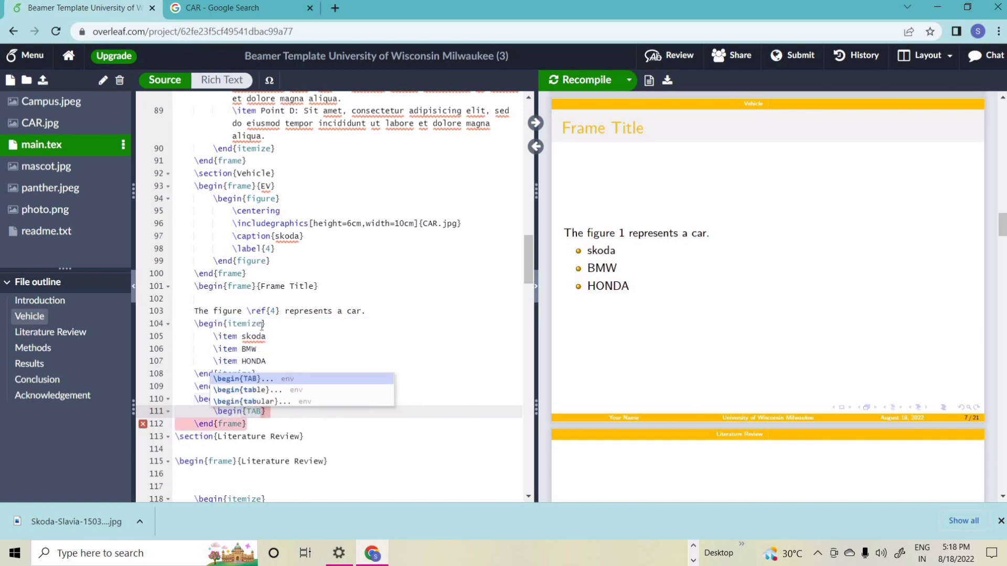
left_click(266, 401)
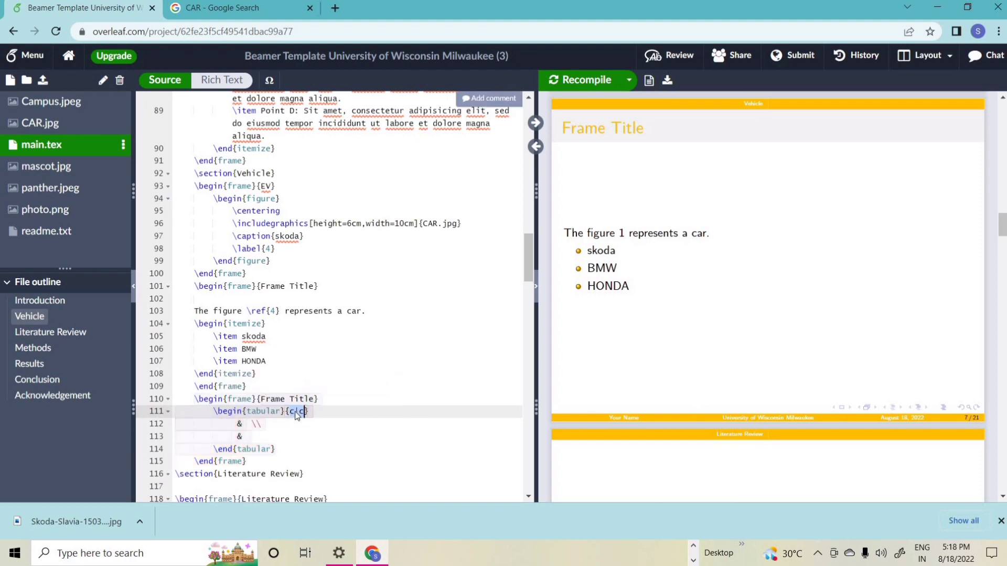
left_click(584, 80)
scroll(679, 294, "down", 3)
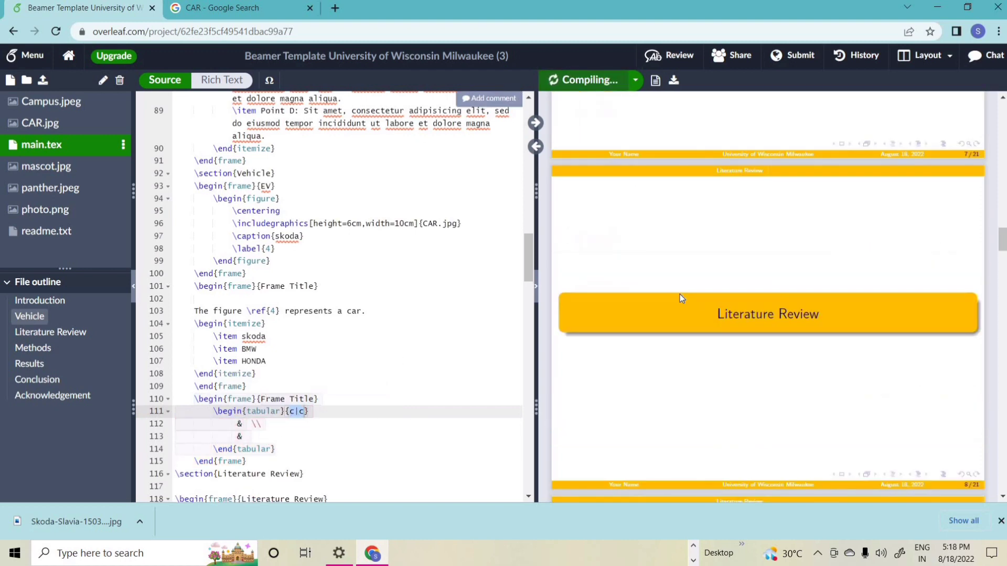
scroll(680, 296, "up", 4)
scroll(681, 297, "down", 3)
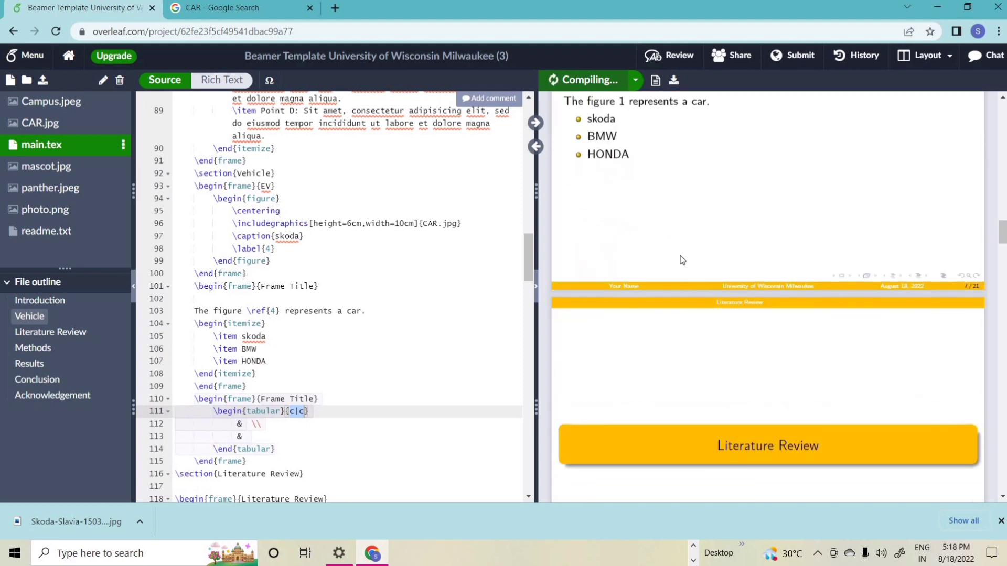
Step: Fill the table with 1 and 2 in the first row and 3 and 4 in the second, and recompile
left_click(228, 425)
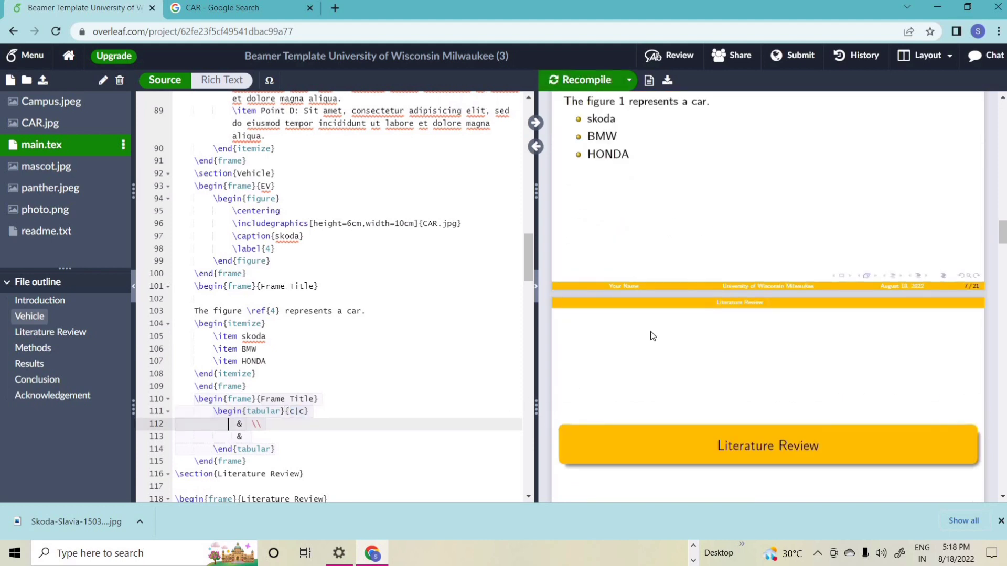
scroll(653, 336, "up", 2)
type("1")
left_click(255, 425)
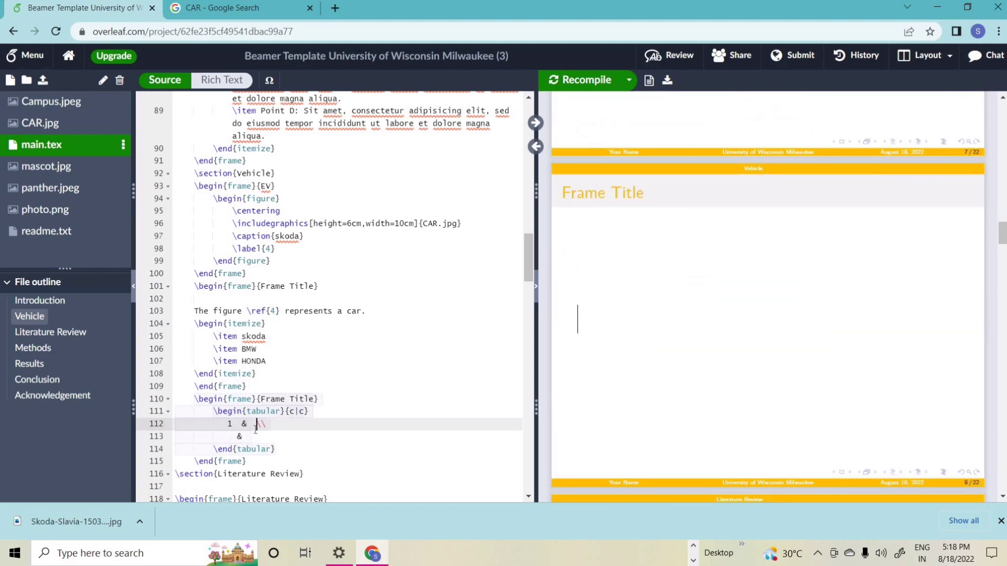
left_click(226, 438)
type("3  & 4")
left_click(575, 82)
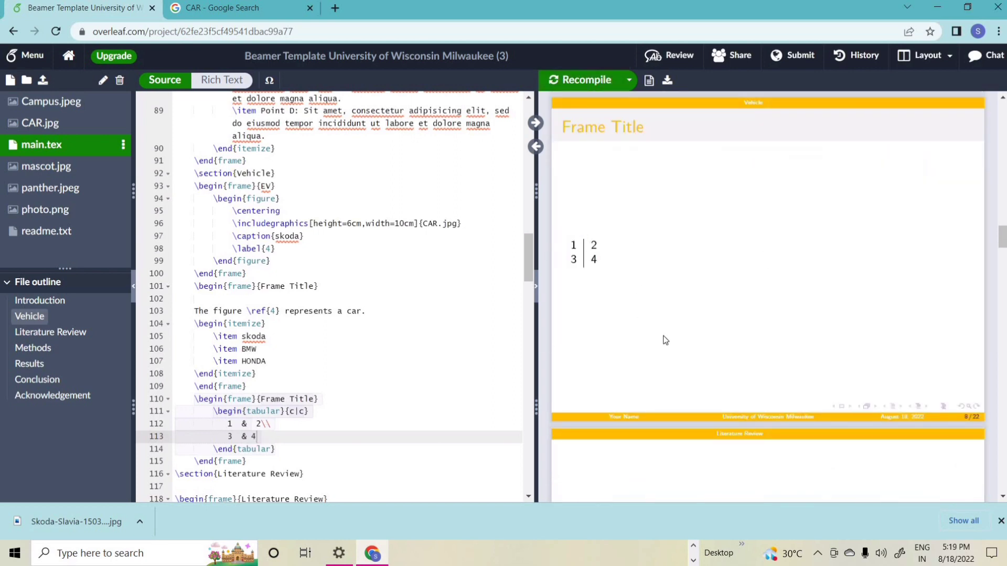
left_click(260, 425)
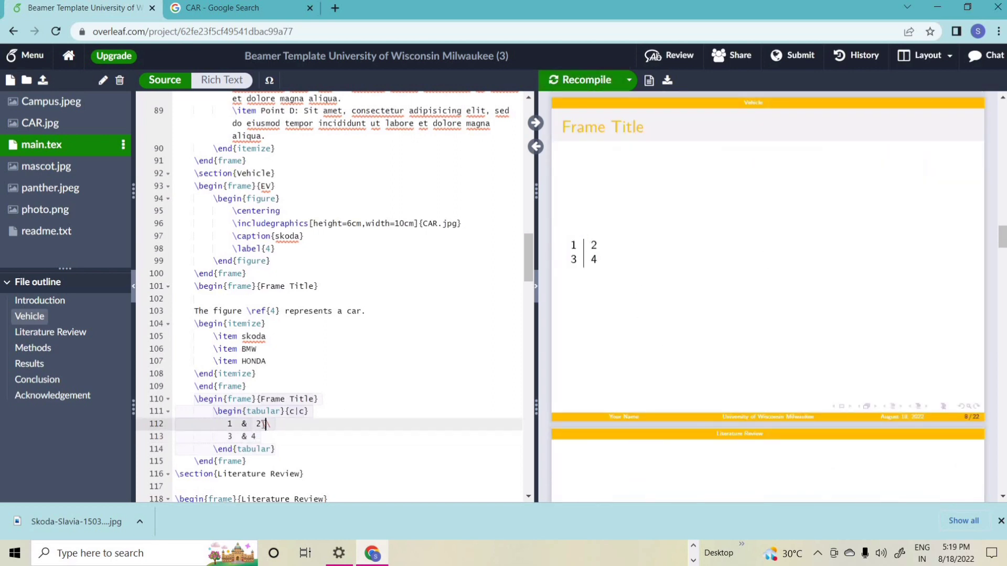
left_click(292, 411)
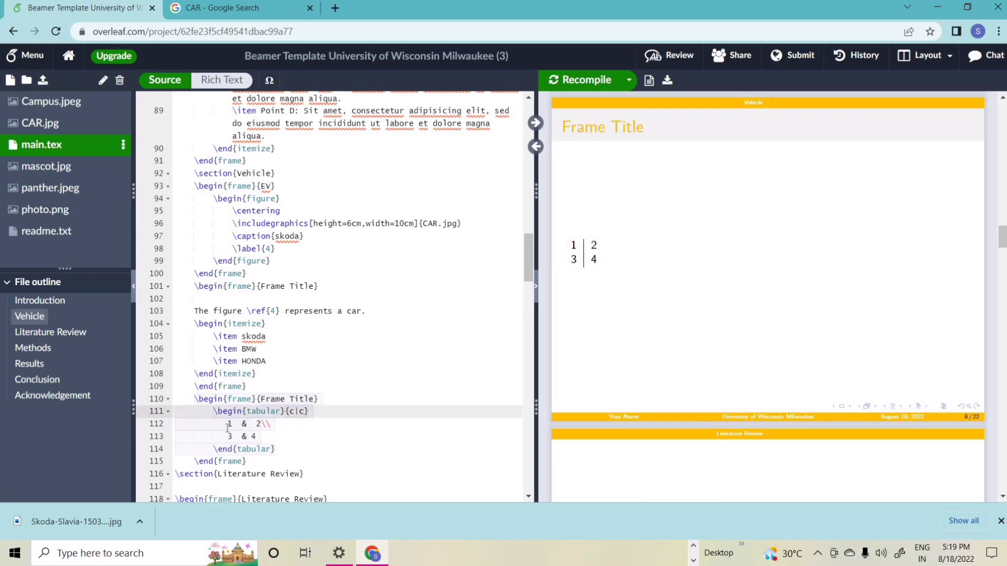
left_click(228, 426)
left_click(283, 424)
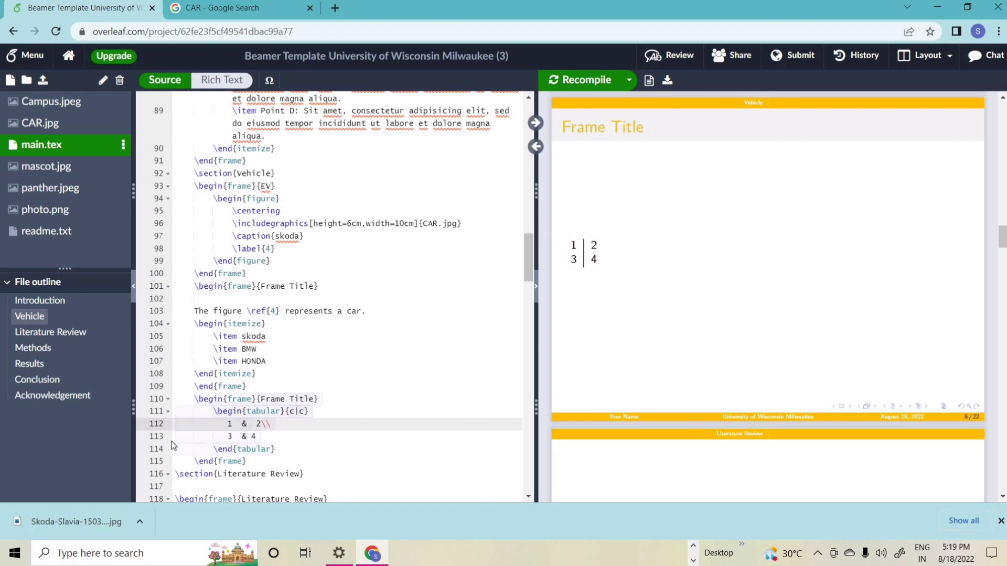
Step: Change the tabular column specification to |c|c| for outer vertical borders and recompile
left_click(304, 413)
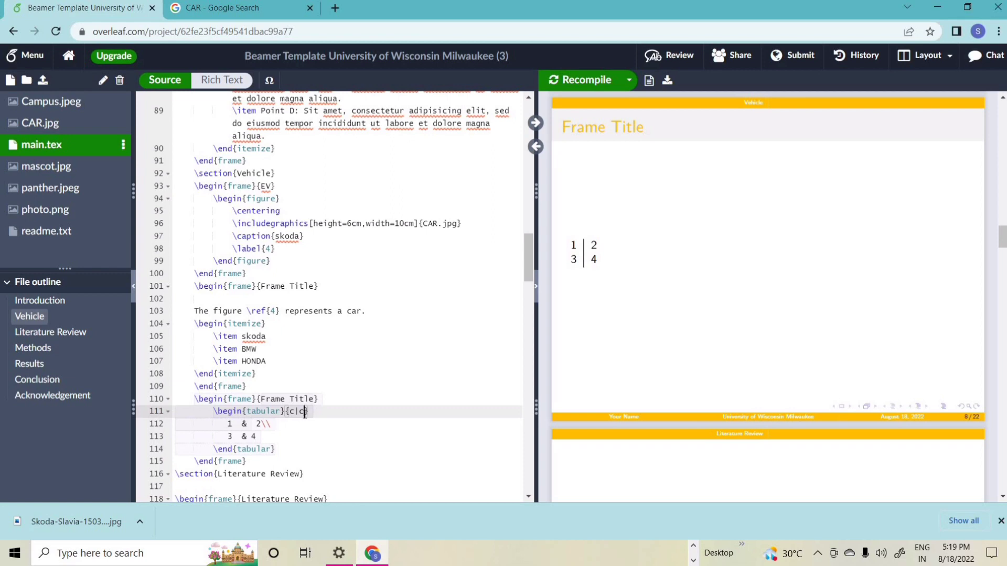
type("\\")
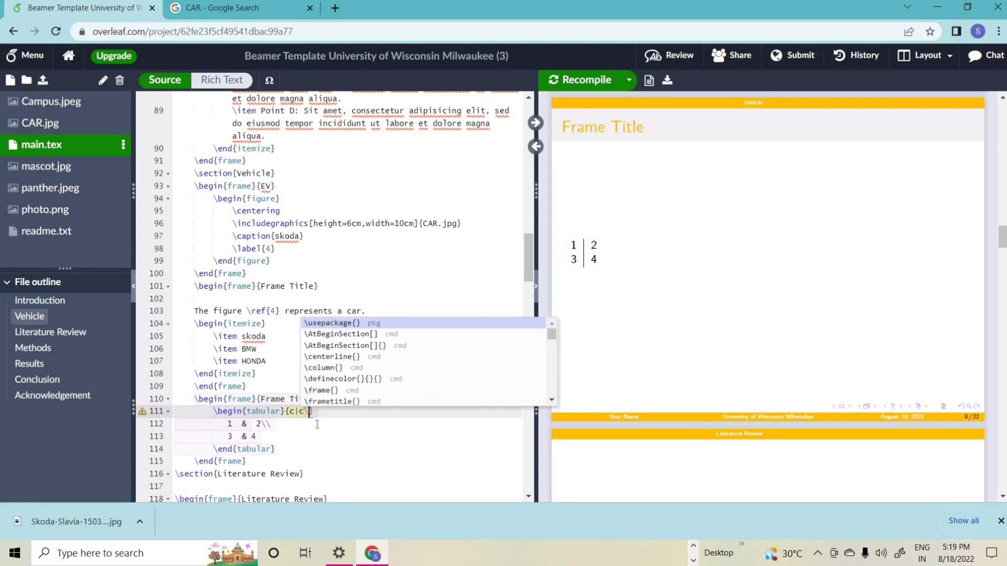
key("BackSpace")
type("|c")
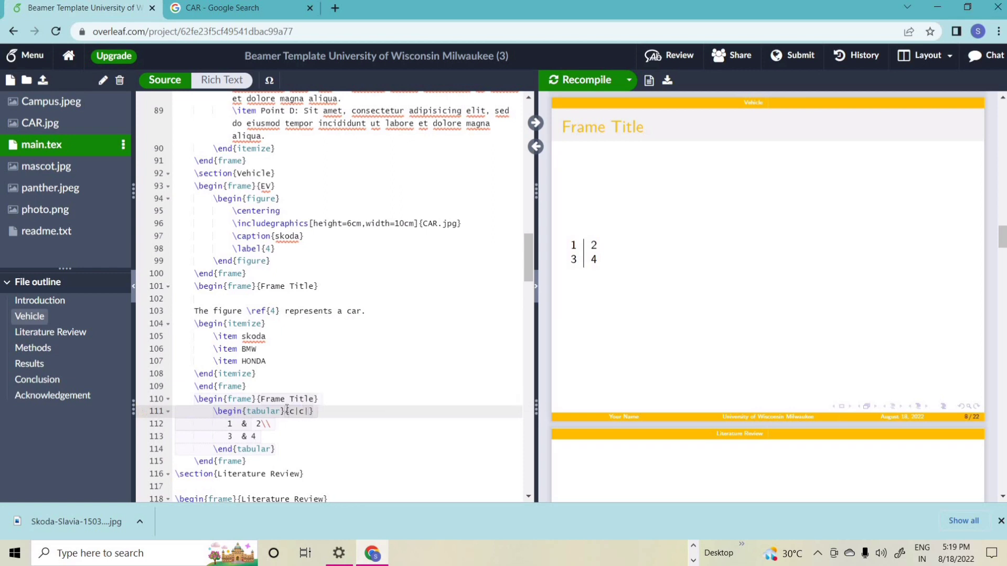
type("|")
left_click(583, 80)
left_click(238, 437)
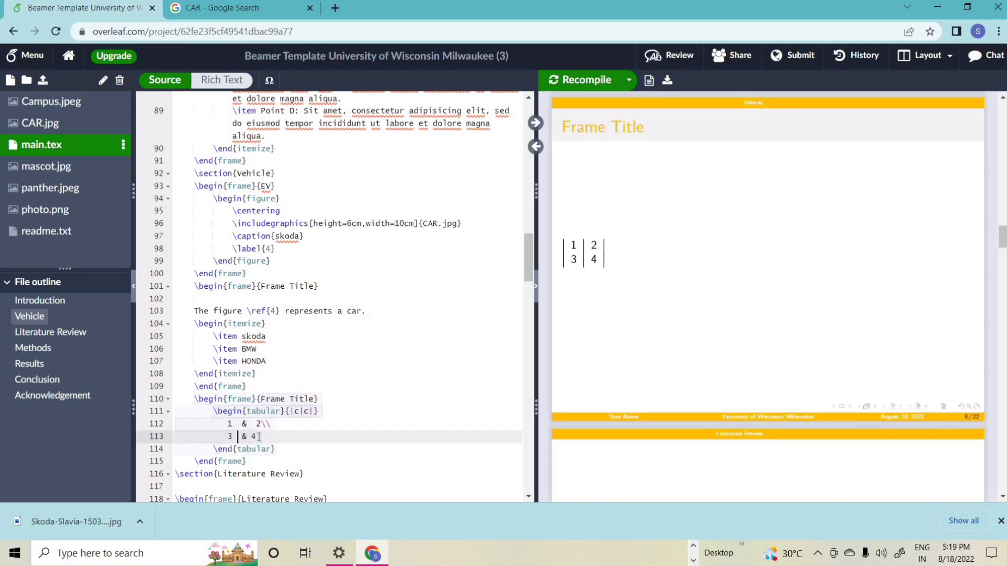
Step: Look through the preview from the table slide back to the Introduction bullets and forward to the car list slide
scroll(639, 257, "up", 10)
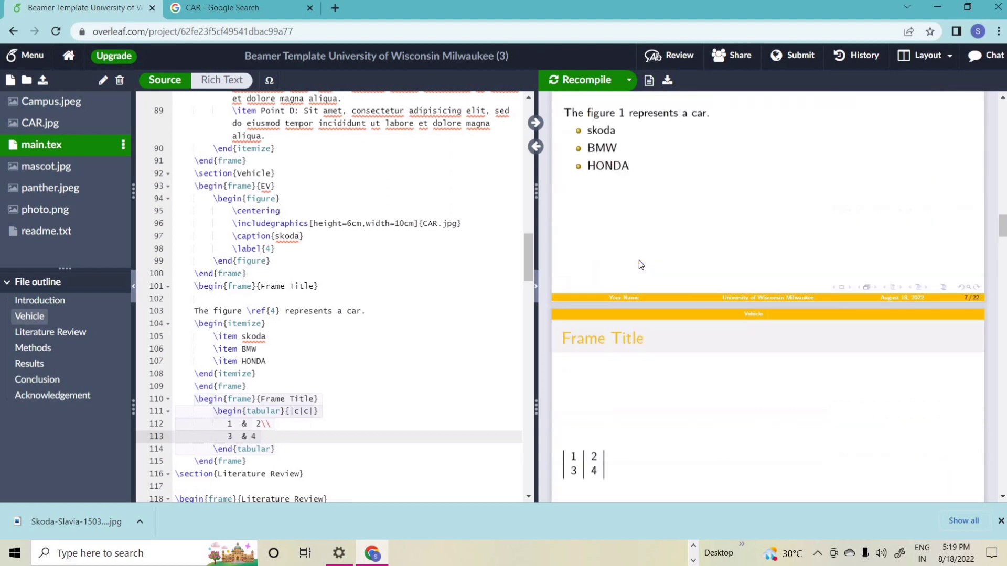
scroll(640, 260, "up", 15)
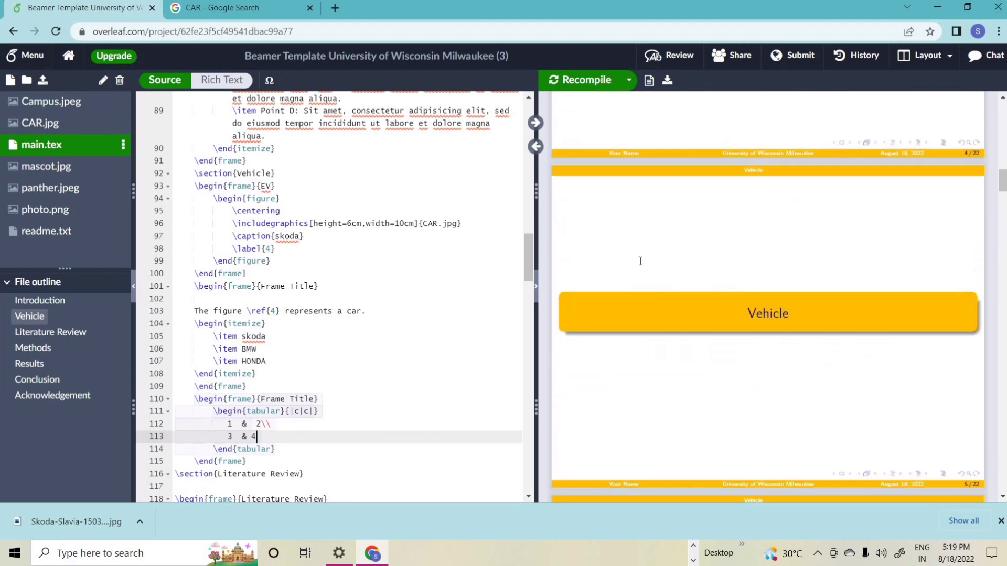
scroll(630, 224, "up", 4)
scroll(687, 256, "down", 6)
scroll(702, 268, "up", 2)
scroll(703, 268, "down", 10)
scroll(705, 269, "up", 3)
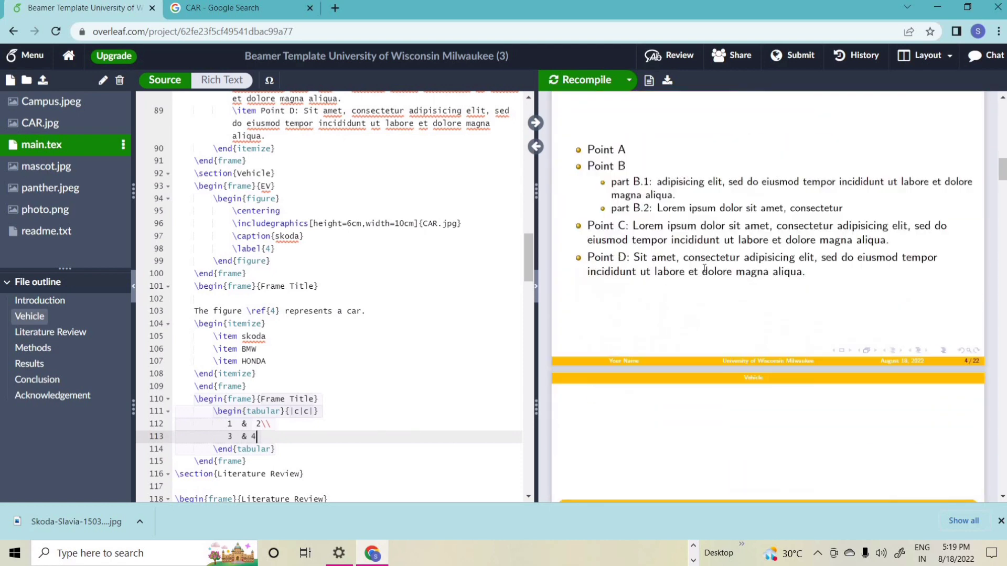
scroll(703, 265, "down", 10)
scroll(683, 265, "up", 10)
scroll(682, 265, "down", 15)
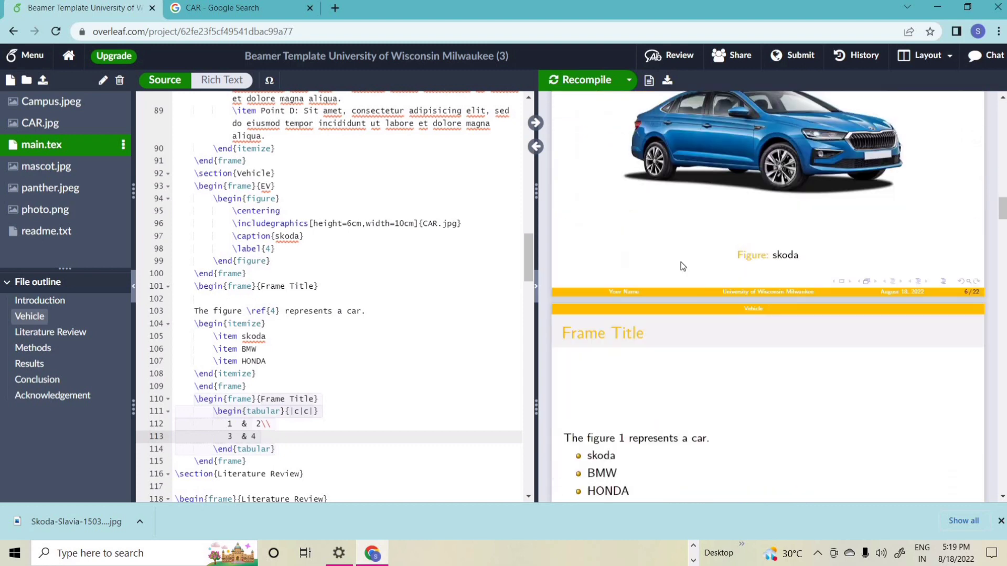
scroll(682, 266, "up", 4)
Step: Nest an itemize list with the item ENGINE under the skoda bullet and recompile
double_click(600, 258)
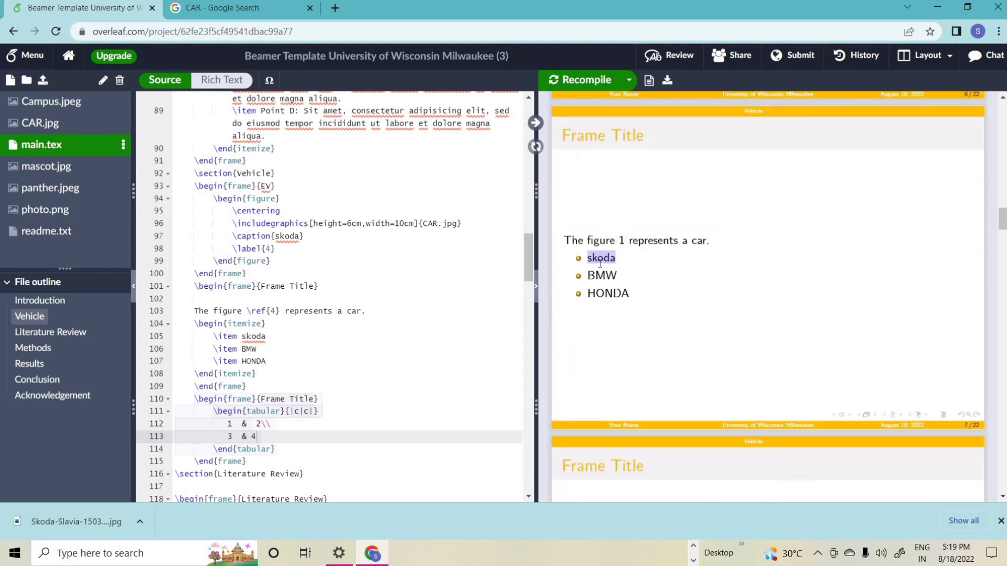
left_click(280, 241)
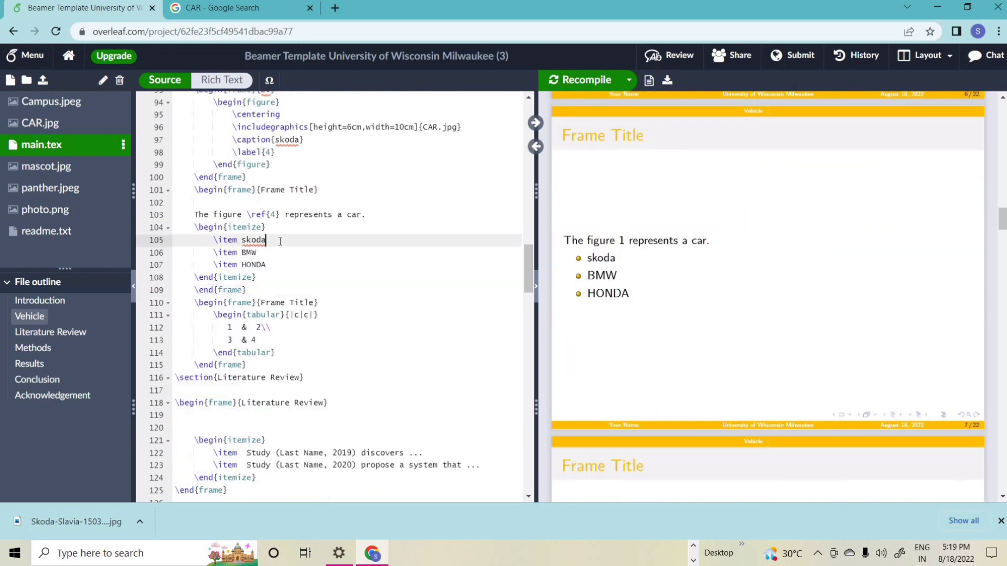
key("Return")
type("\\BEG")
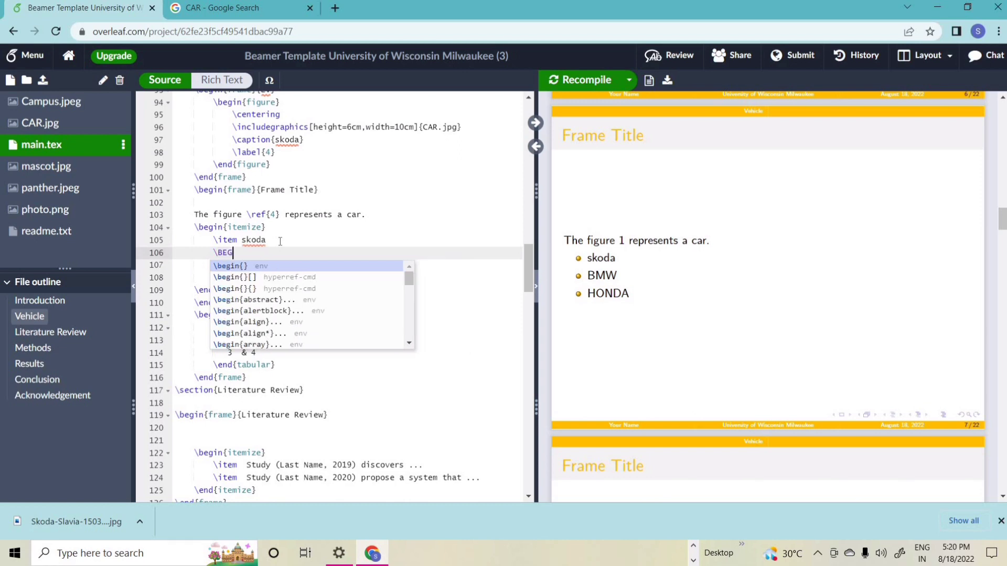
left_click(263, 266)
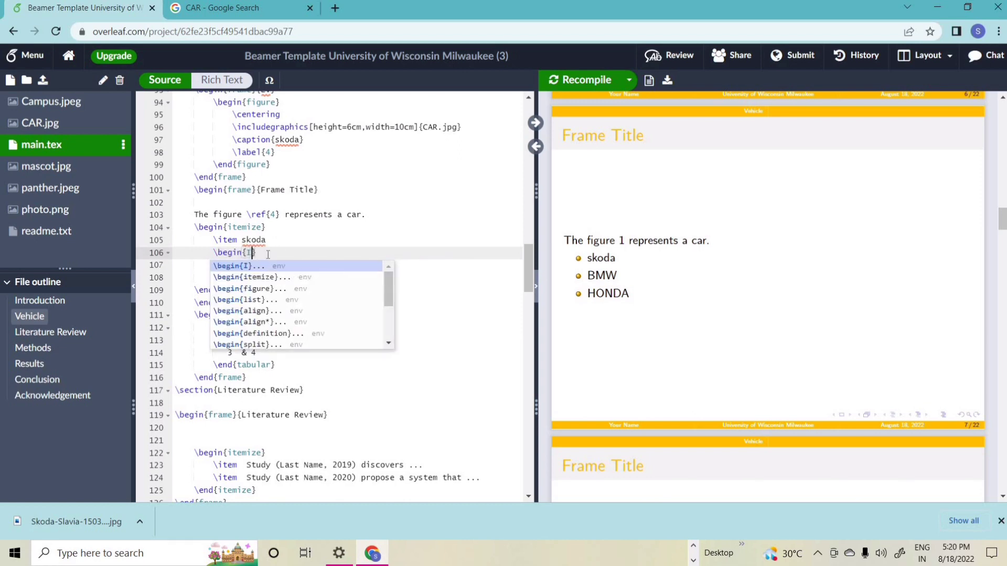
type("it")
left_click(278, 276)
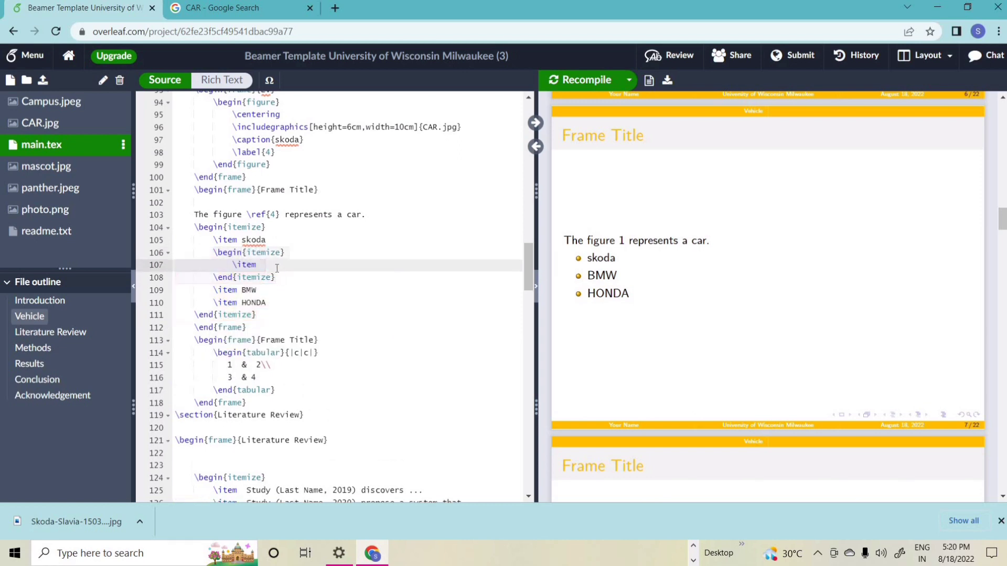
type("ENGINE")
left_click(577, 80)
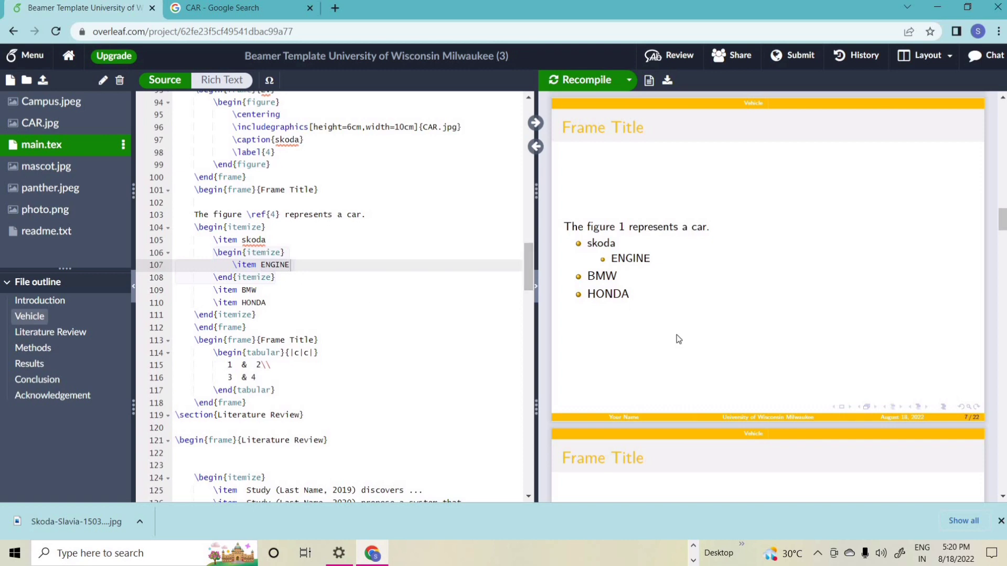
Step: Review the EV, car list and Literature Review slides in the preview alongside the source code of the frames
scroll(287, 283, "up", 3)
scroll(724, 259, "up", 5)
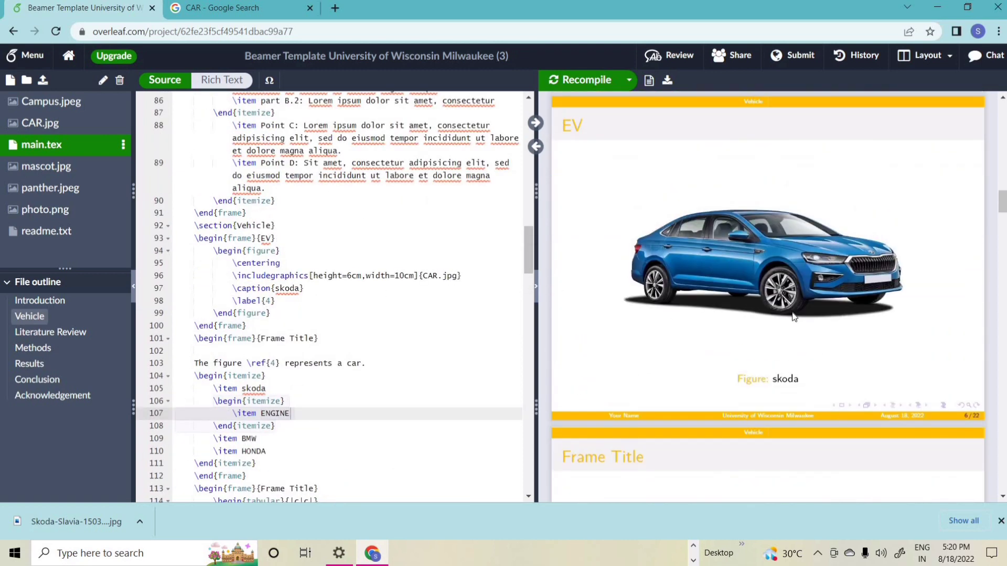
scroll(734, 367, "down", 4)
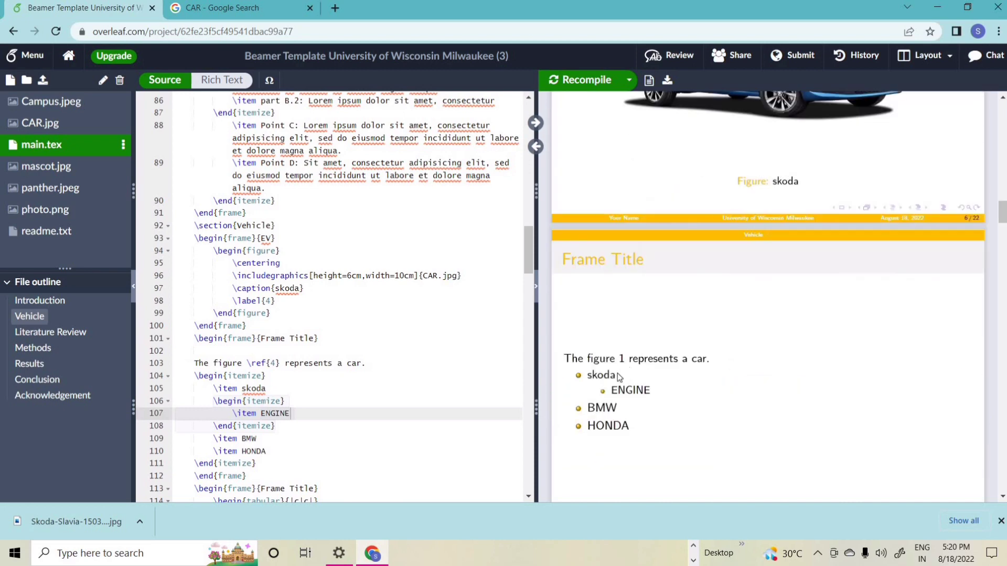
scroll(618, 374, "down", 15)
scroll(618, 374, "up", 10)
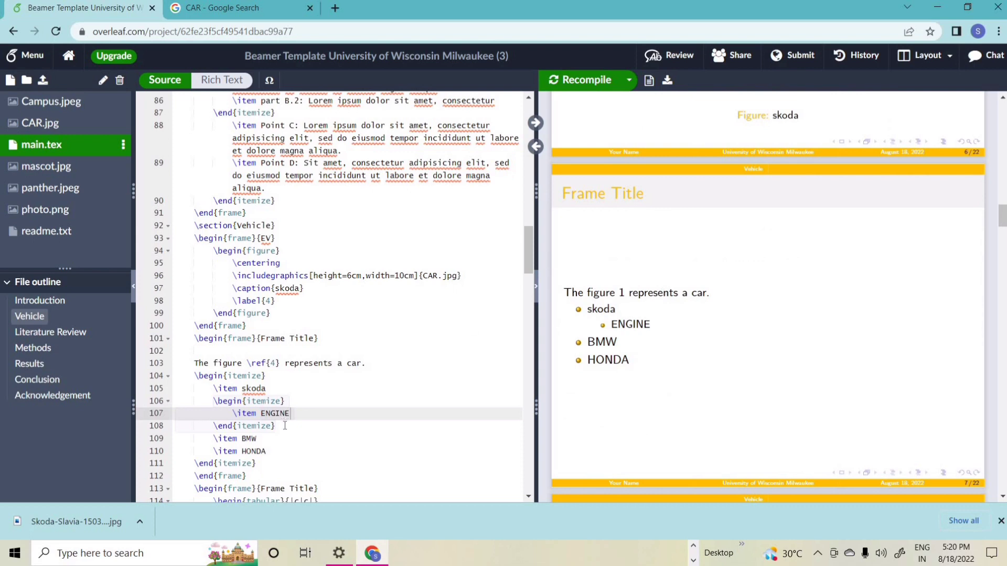
scroll(325, 294, "up", 20)
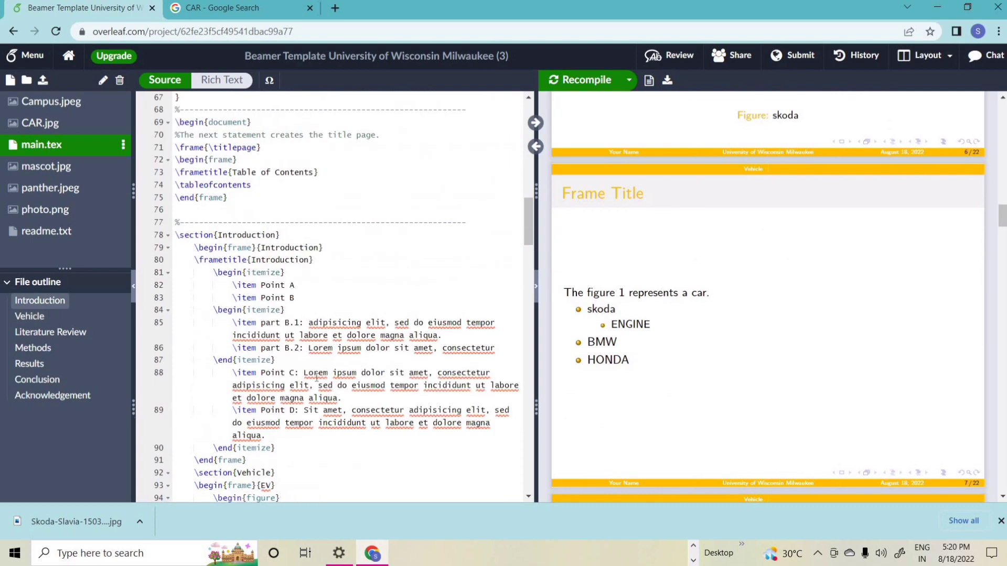
scroll(325, 293, "down", 20)
scroll(703, 343, "down", 4)
scroll(703, 343, "down", 5)
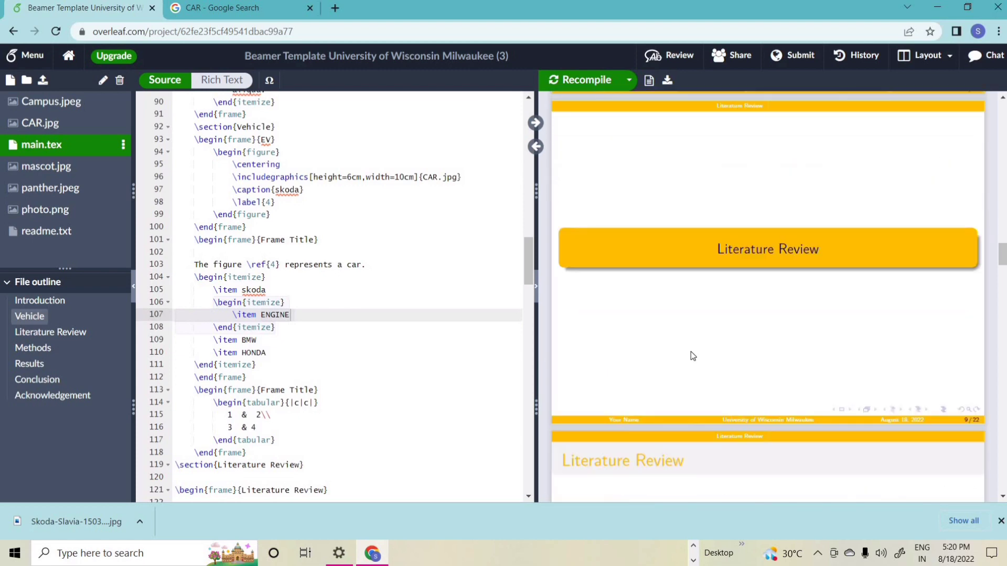
scroll(690, 354, "down", 5)
scroll(690, 355, "up", 5)
scroll(690, 354, "up", 9)
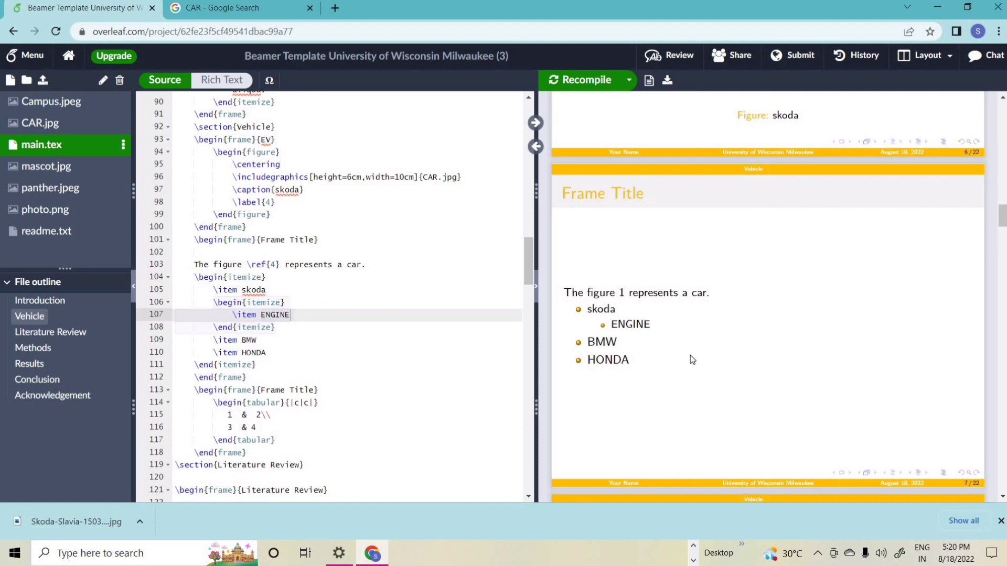
scroll(692, 295, "up", 5)
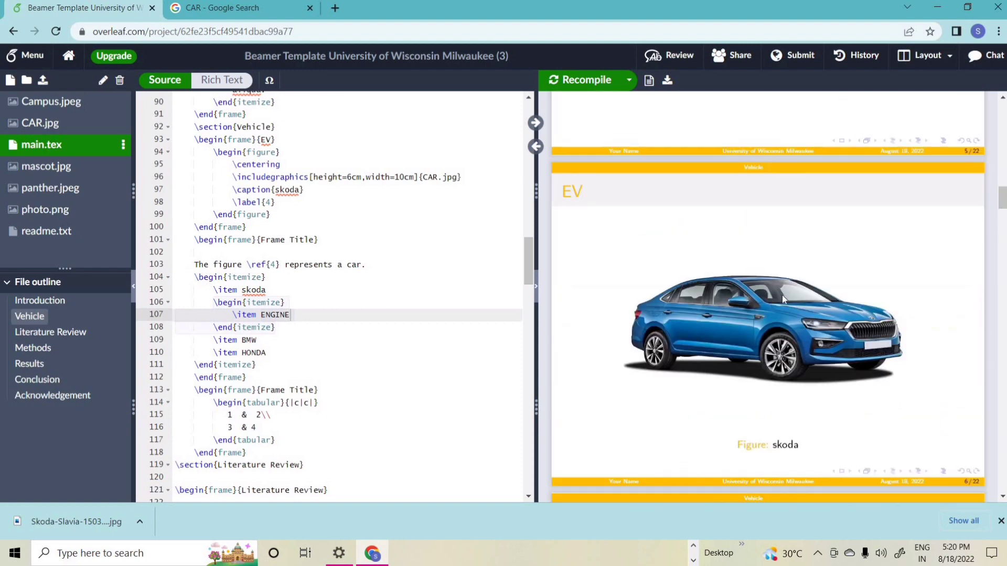
scroll(761, 346, "down", 3)
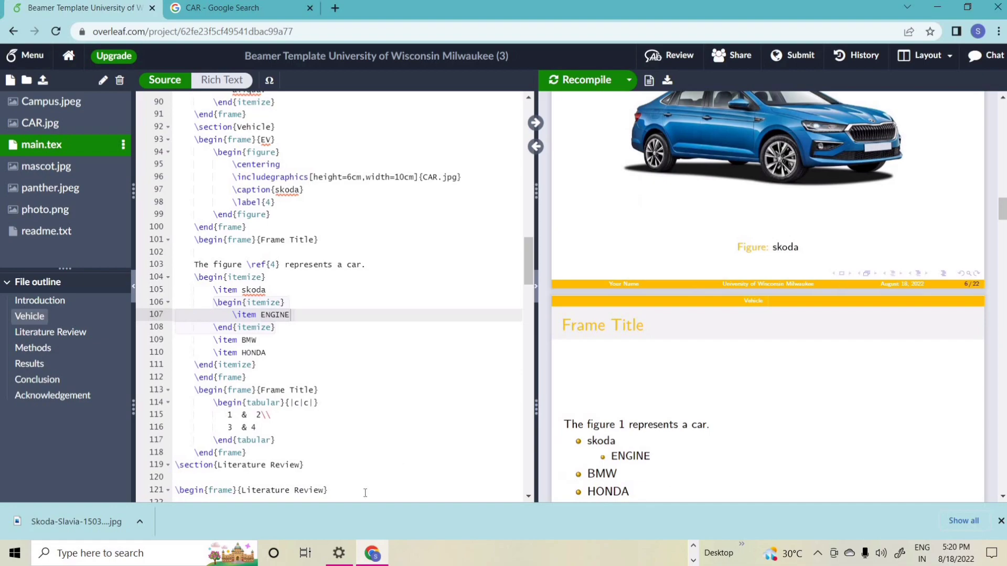